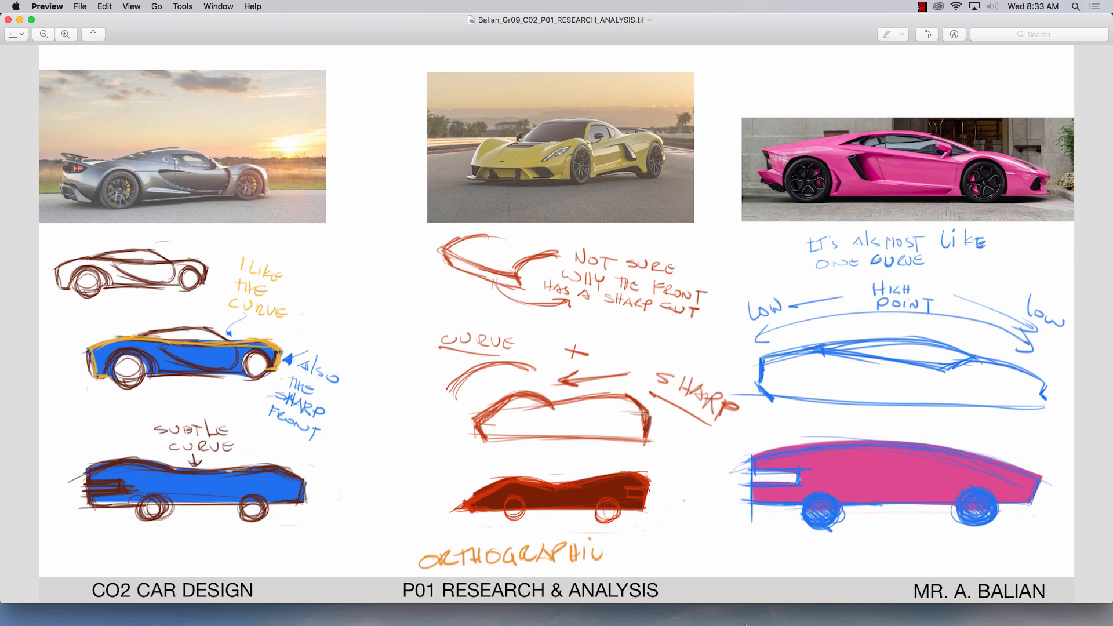
# - Bring the CO2_ColourWIP colour study to the front in Preview and move its window up so the whole sheet shows
pyautogui.moveTo(749, 625)
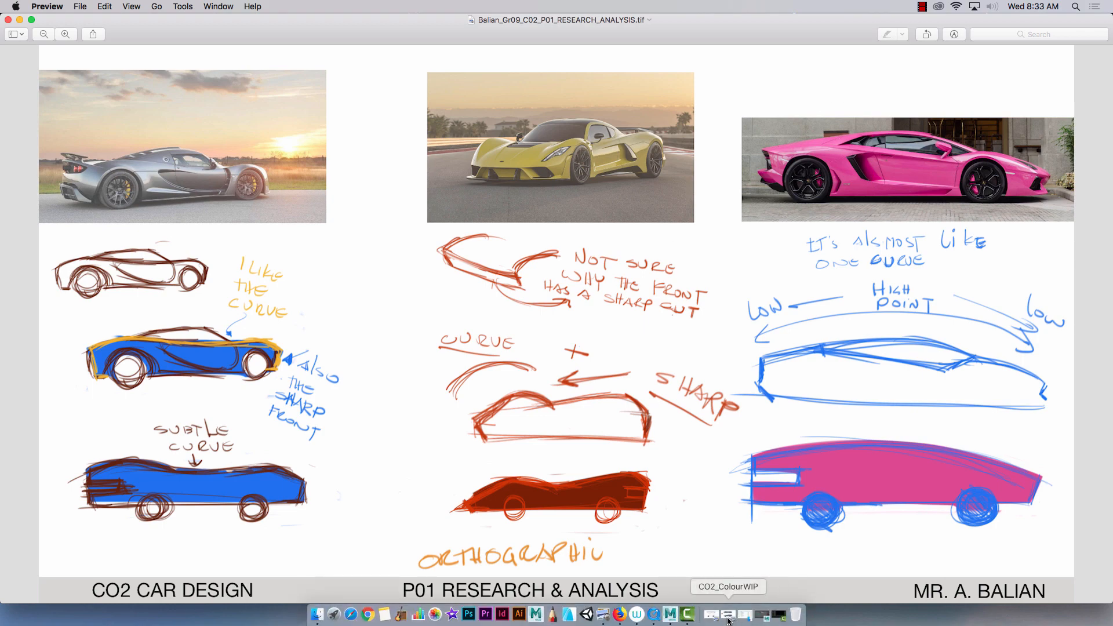
pyautogui.click(728, 619)
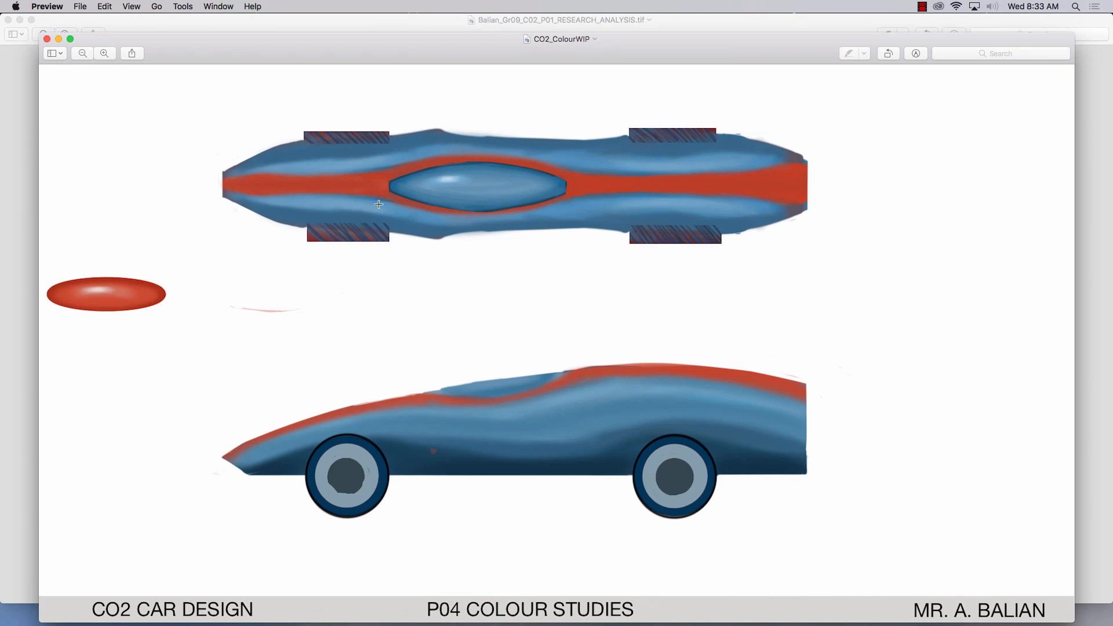
pyautogui.moveTo(354, 46)
pyautogui.mouseDown()
pyautogui.moveTo(340, 26)
pyautogui.moveTo(356, 25)
pyautogui.mouseUp()
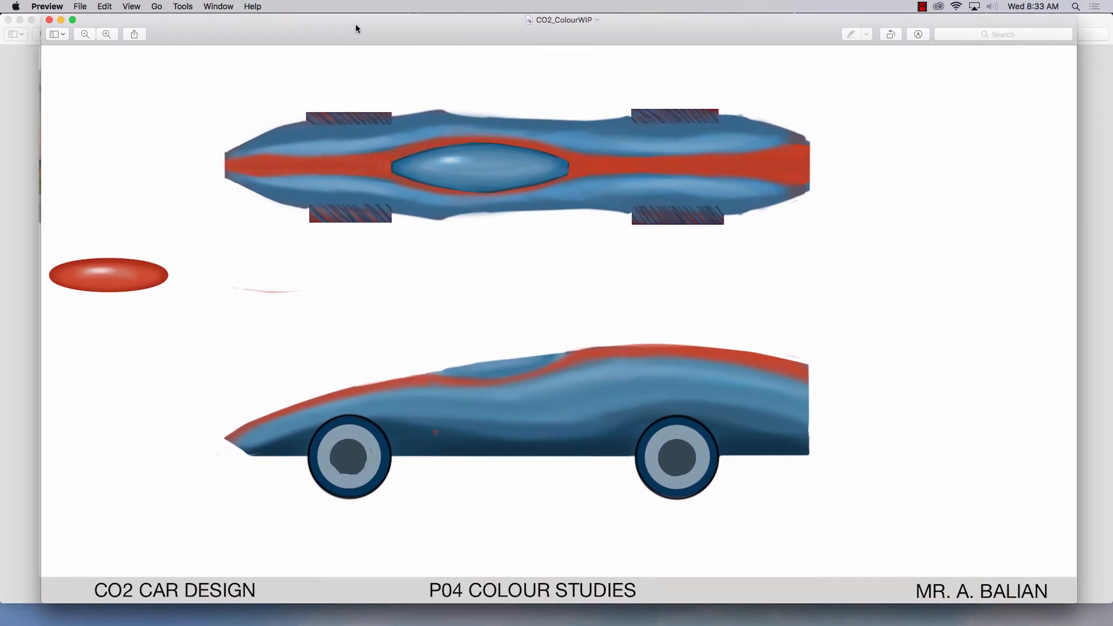
# - Switch to Maya and examine the grey wedge block with its wheels and the blue striped body from several angles
pyautogui.moveTo(689, 624)
pyautogui.click(755, 619)
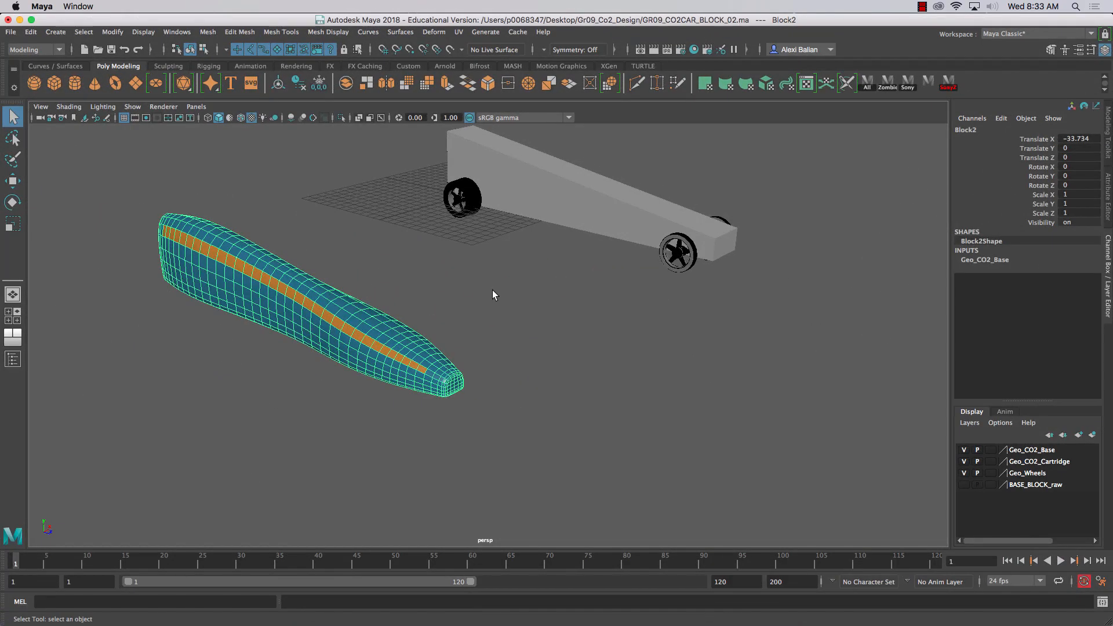
pyautogui.scroll(-5, 457, 284)
pyautogui.scroll(3, 457, 284)
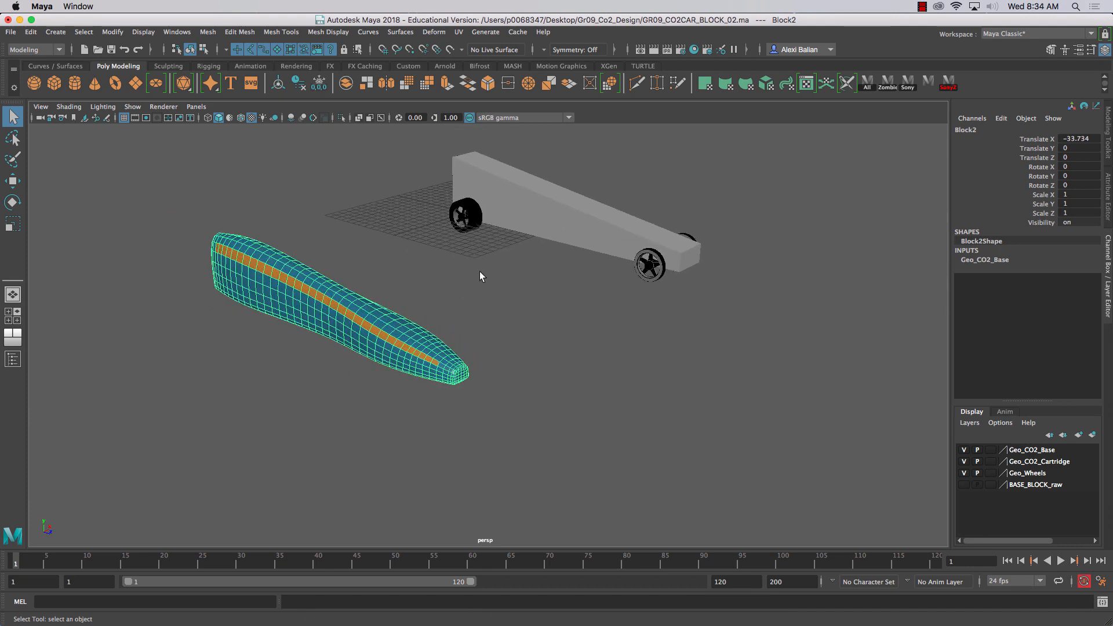
pyautogui.click(548, 193)
pyautogui.moveTo(410, 145); pyautogui.dragTo(722, 308)
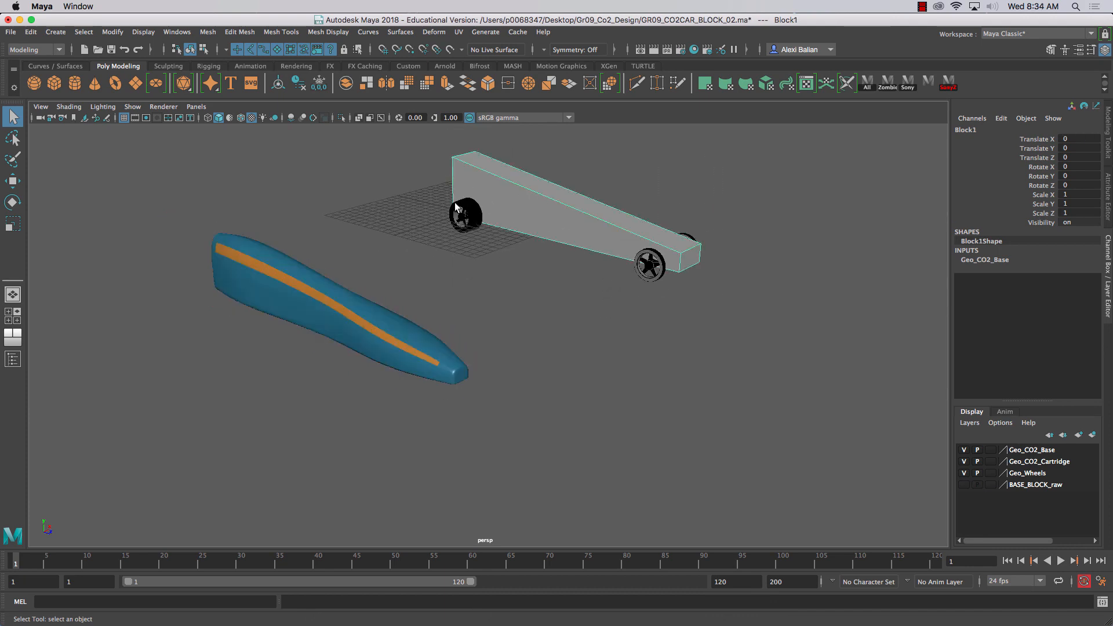
pyautogui.keyDown('alt'); pyautogui.moveTo(586, 304); pyautogui.dragTo(458, 336); pyautogui.keyUp('alt')
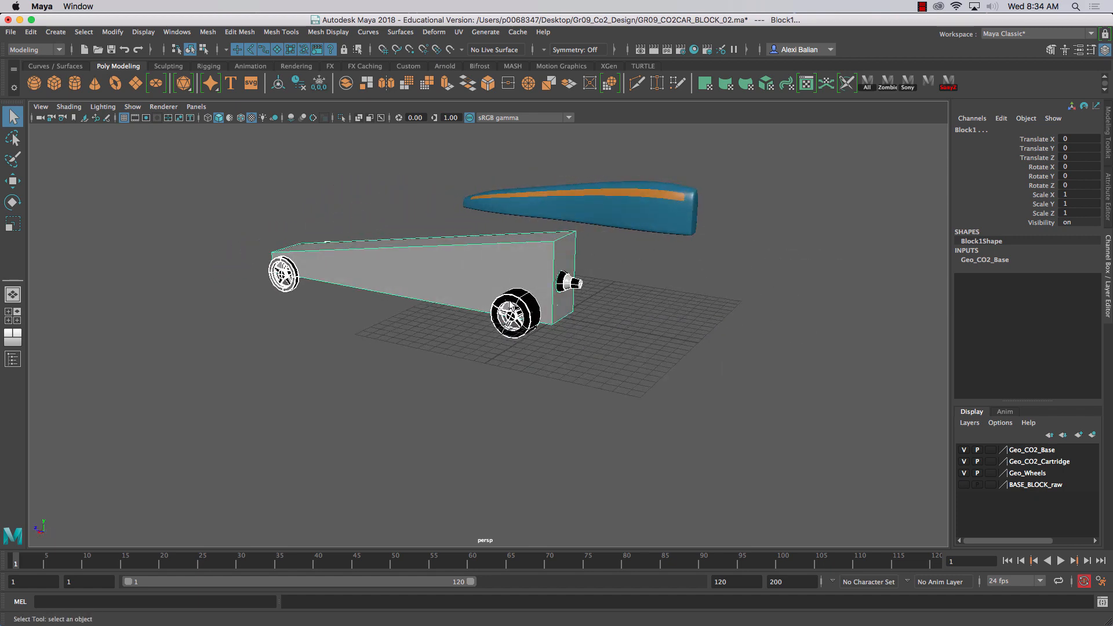
pyautogui.keyDown('alt'); pyautogui.moveTo(165, 312); pyautogui.dragTo(436, 288); pyautogui.keyUp('alt')
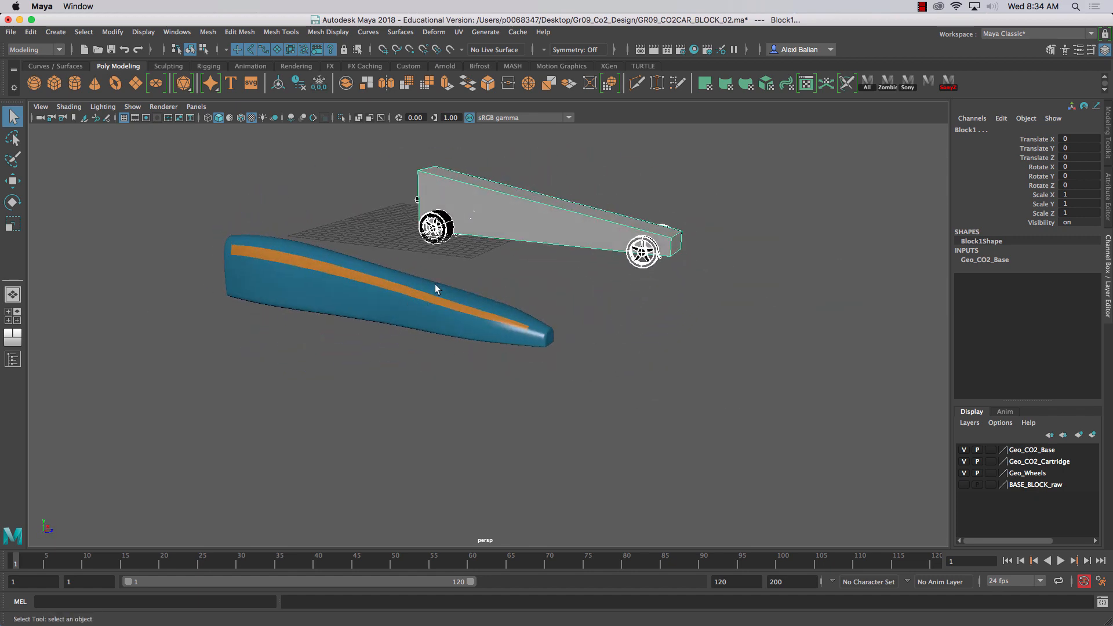
pyautogui.click(452, 207)
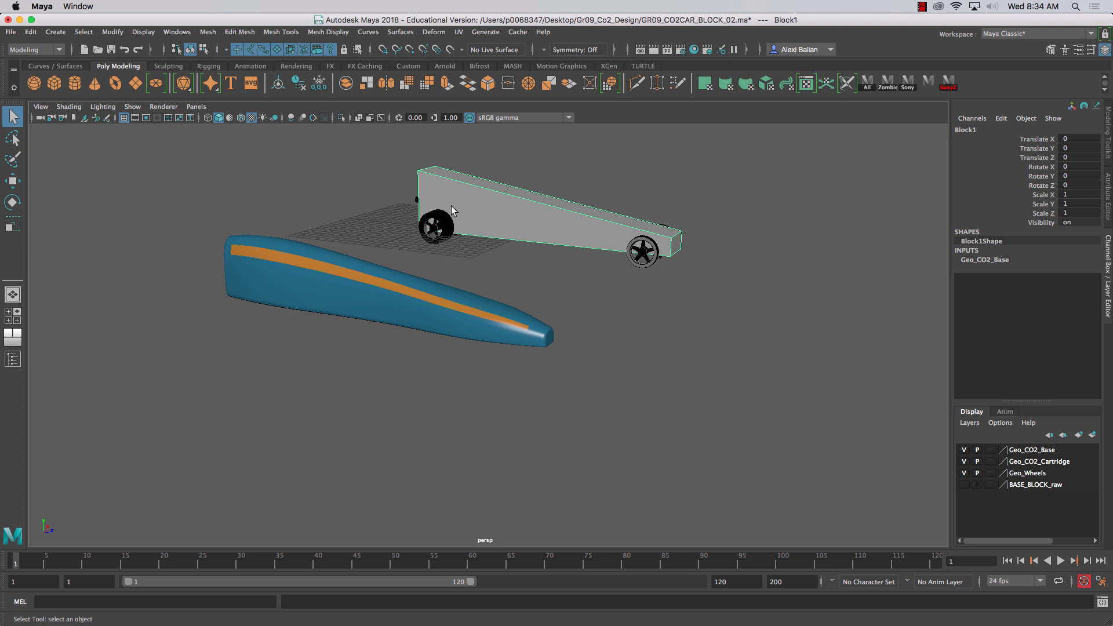
# - Move the blue striped body along X to about 94, past the far side of the grey wedge block
pyautogui.click(298, 254)
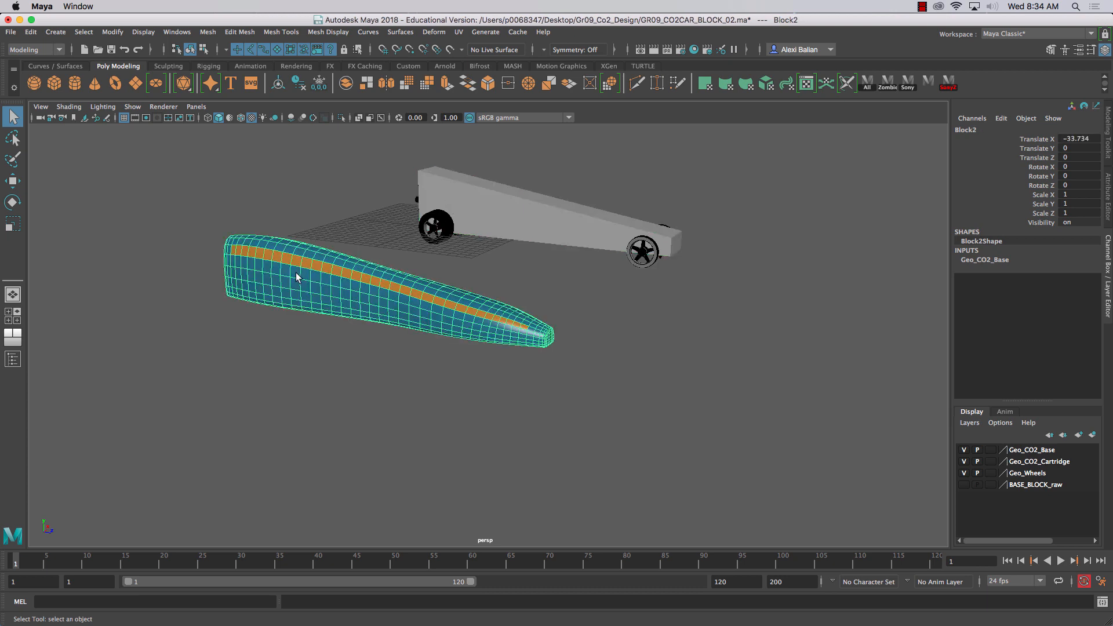
pyautogui.press('w')
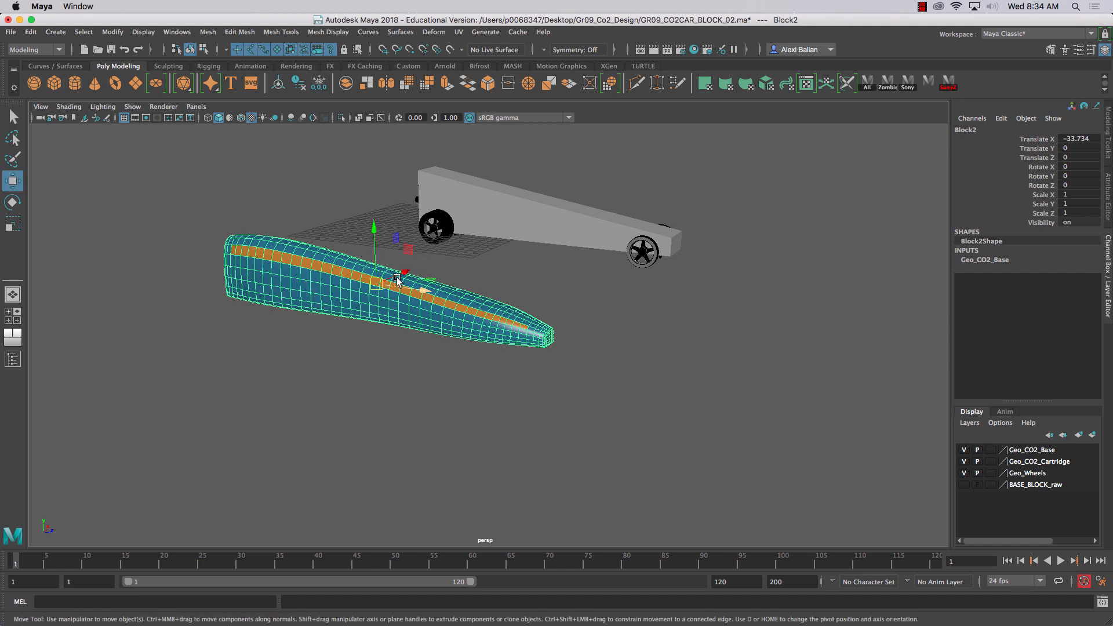
pyautogui.moveTo(405, 273); pyautogui.dragTo(797, 150)
pyautogui.moveTo(493, 300)
pyautogui.keyDown('alt'); pyautogui.mouseDown()
pyautogui.moveTo(507, 301)
pyautogui.moveTo(497, 293)
pyautogui.mouseUp(); pyautogui.keyUp('alt')
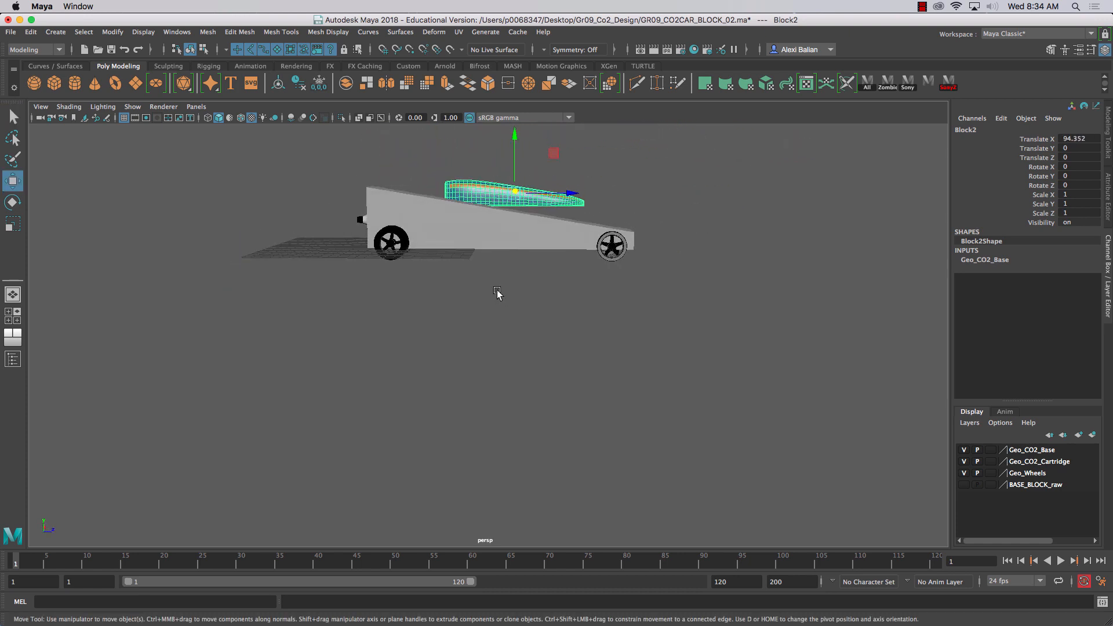
pyautogui.keyDown('alt'); pyautogui.moveTo(495, 268); pyautogui.dragTo(586, 394, button='middle'); pyautogui.keyUp('alt')
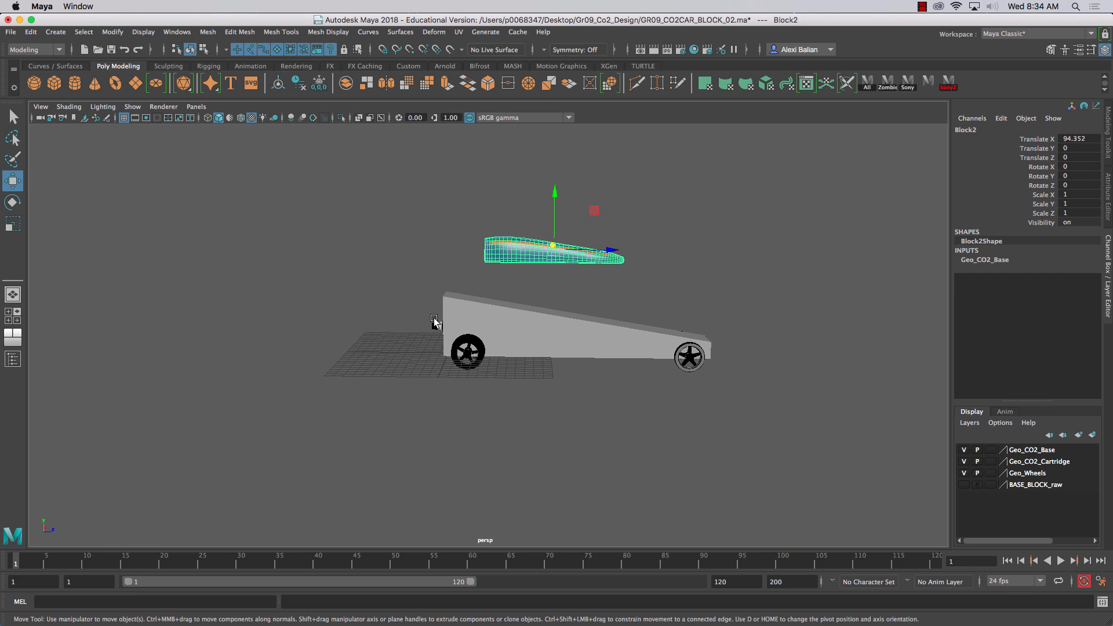
# - Switch the viewport to the left orthographic view, showing the wedge block in side profile
pyautogui.click(196, 107)
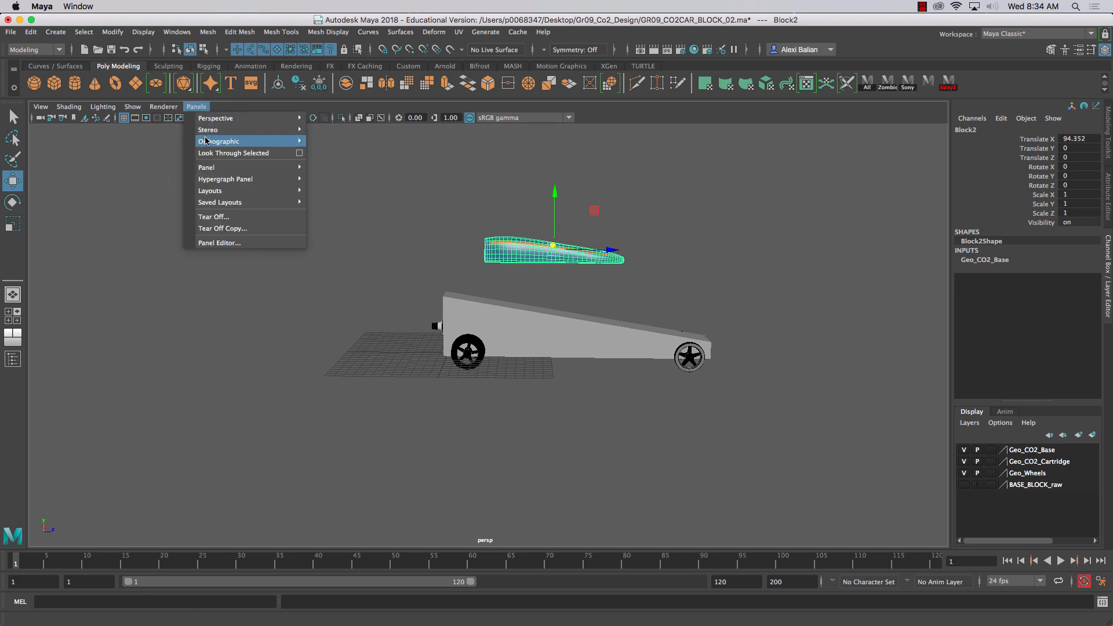
pyautogui.moveTo(206, 141)
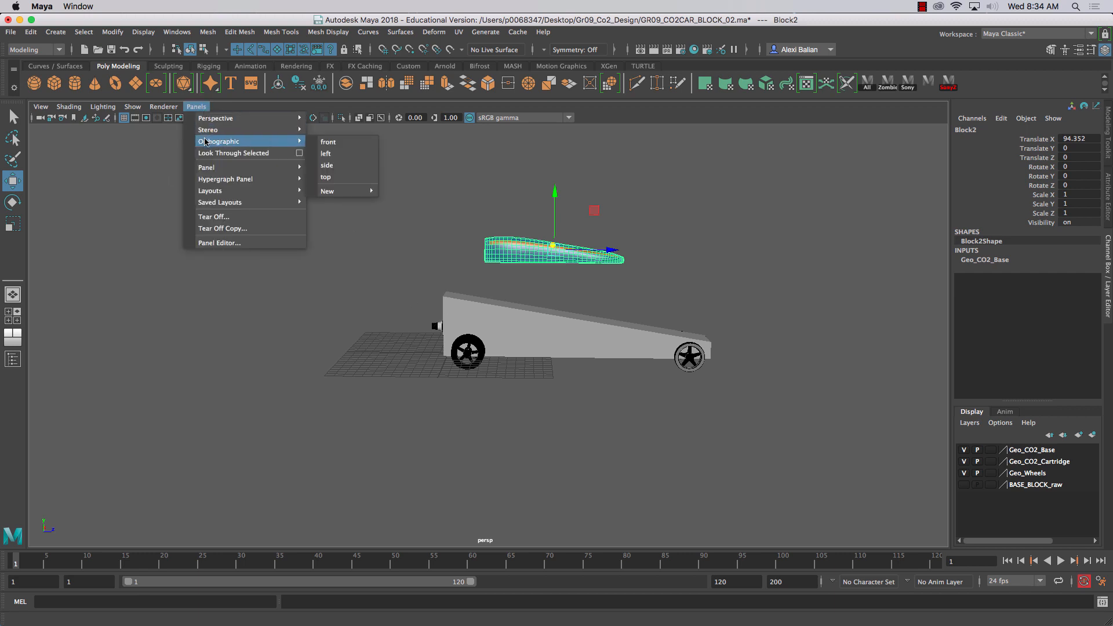
pyautogui.click(328, 142)
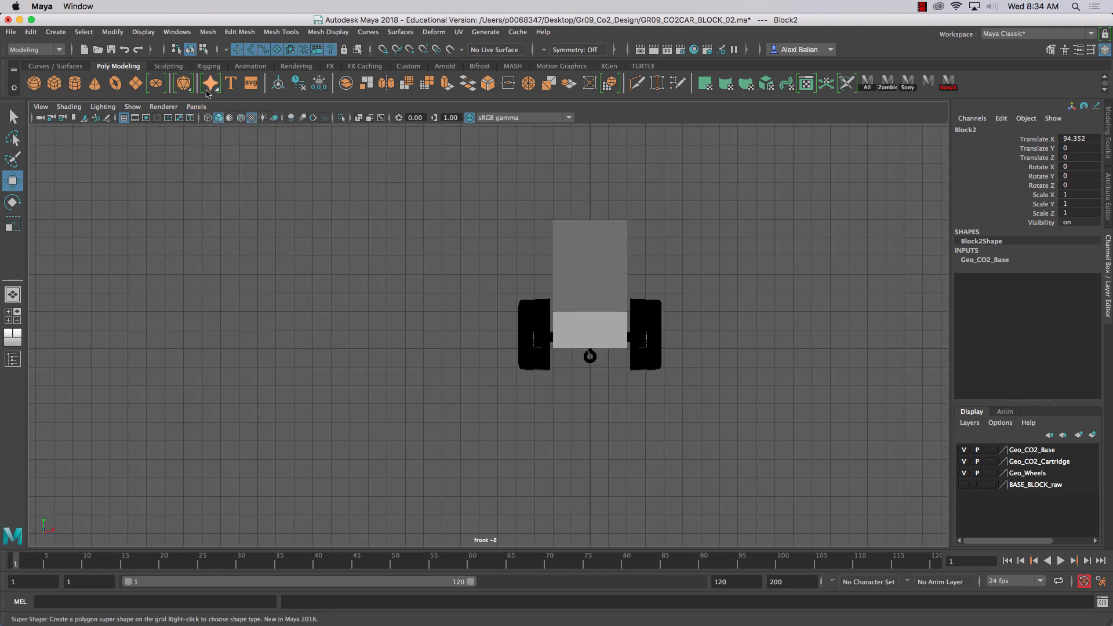
pyautogui.click(196, 107)
pyautogui.moveTo(213, 141)
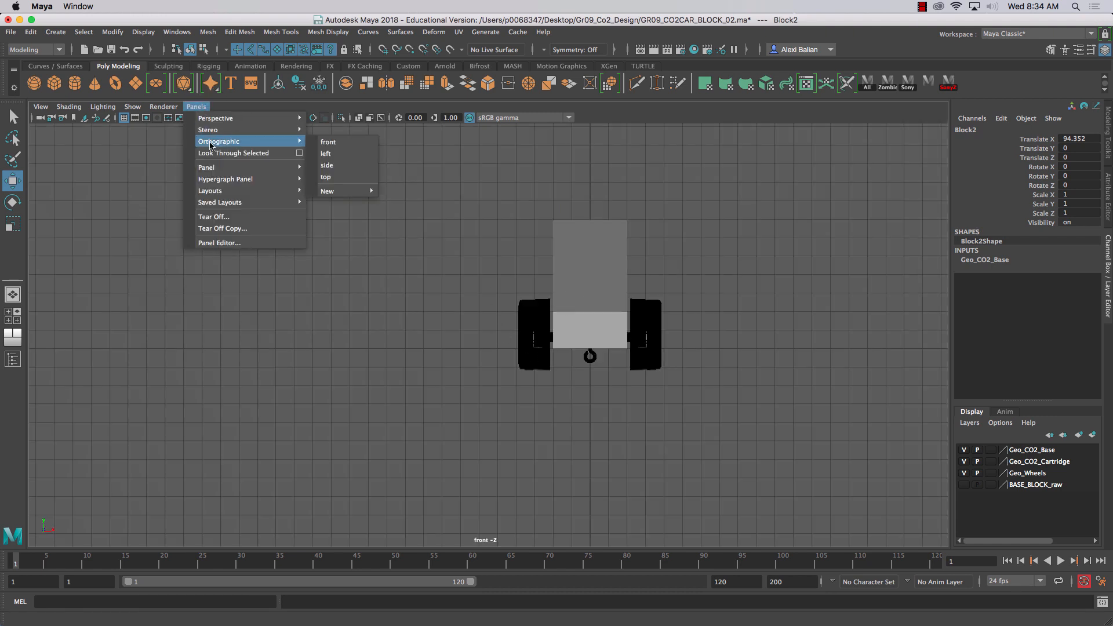
pyautogui.click(360, 154)
pyautogui.scroll(-5, 408, 271)
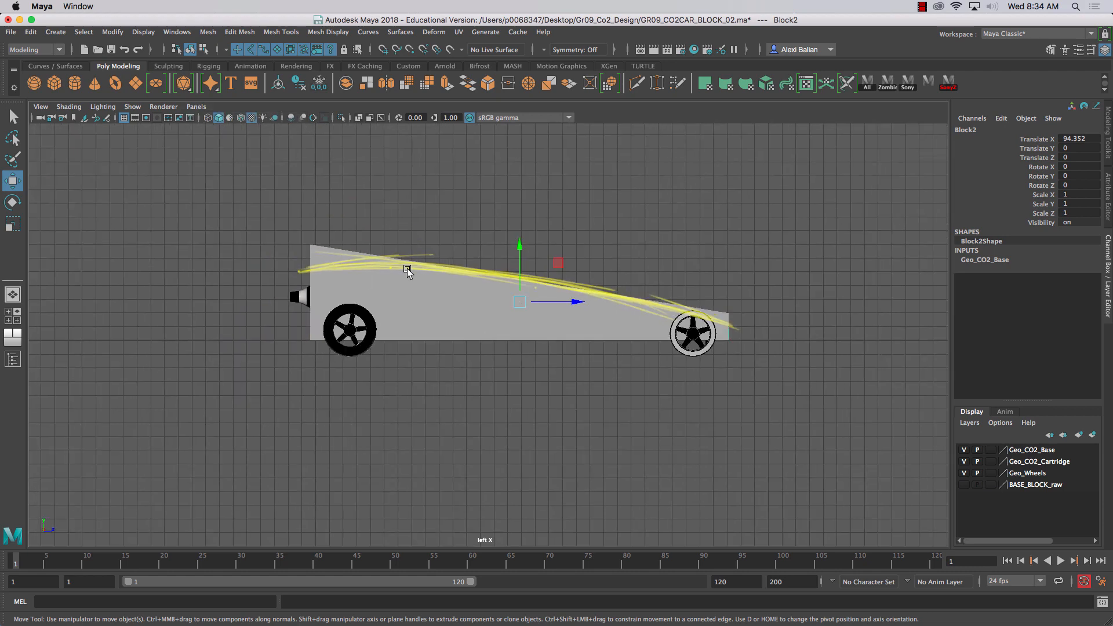
pyautogui.scroll(3, 408, 271)
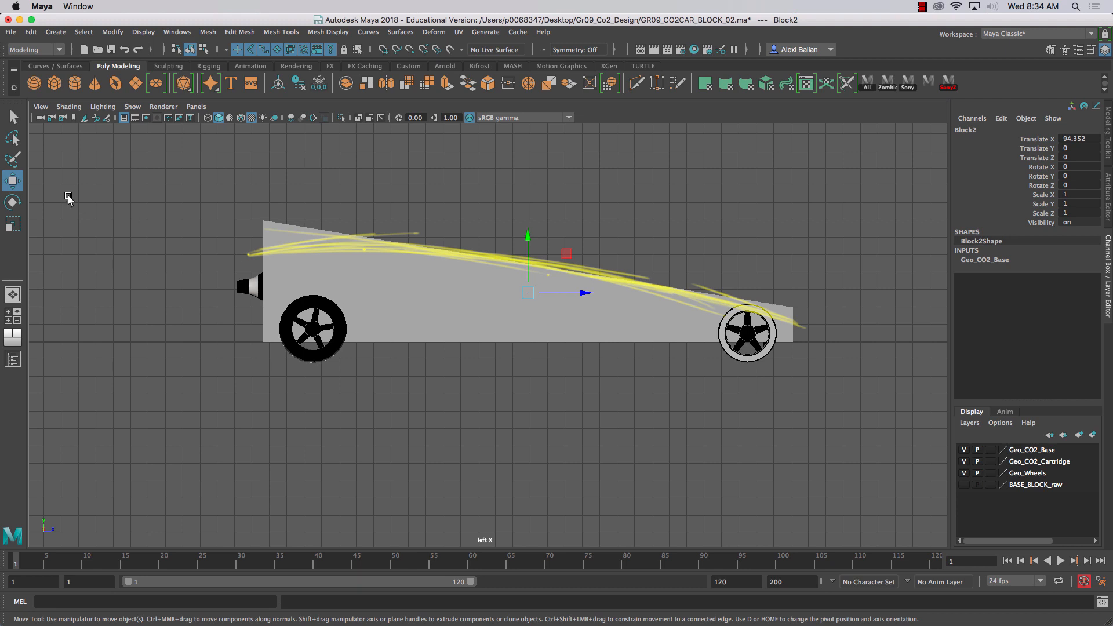
# - Switch to Preview and capture a screenshot of the CO2_ColourWIP drawing area covering both the top and side car views
pyautogui.click(39, 107)
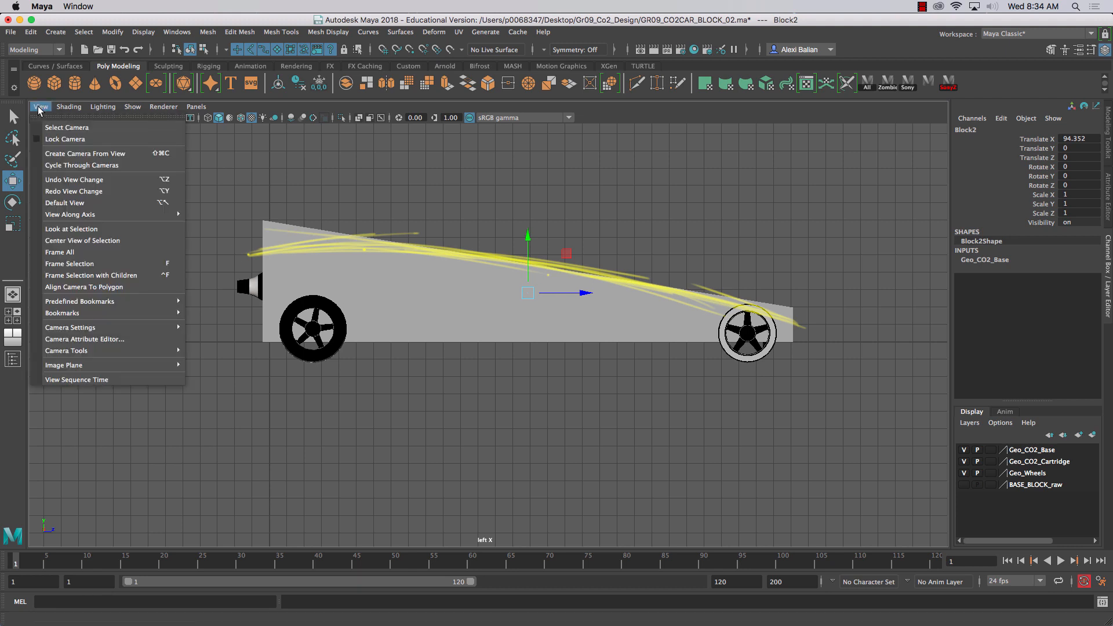
pyautogui.moveTo(57, 355)
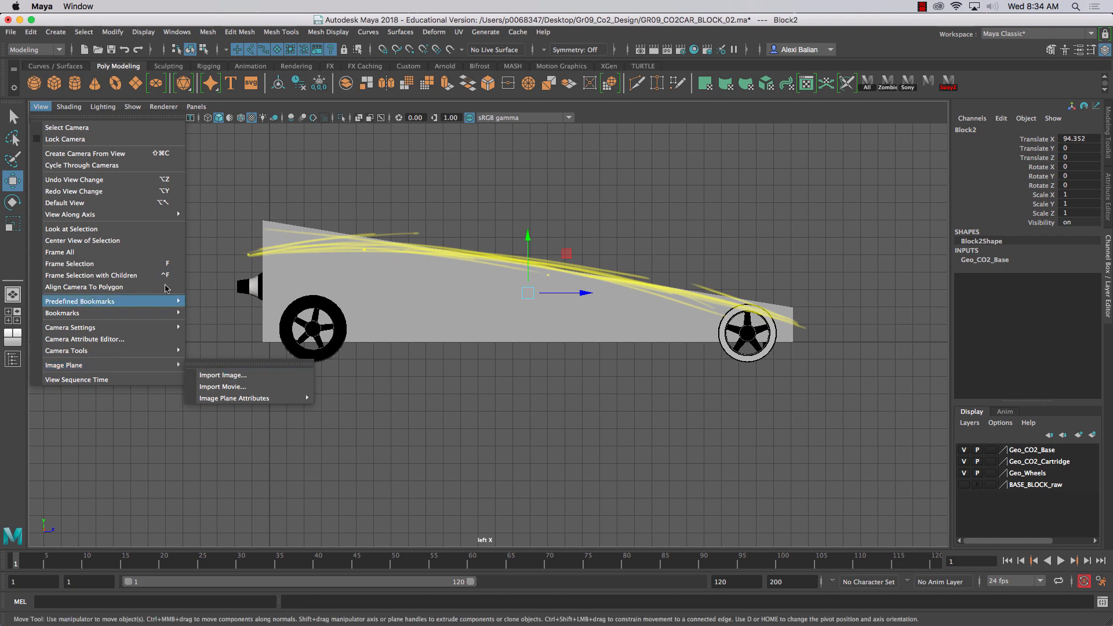
pyautogui.moveTo(671, 625)
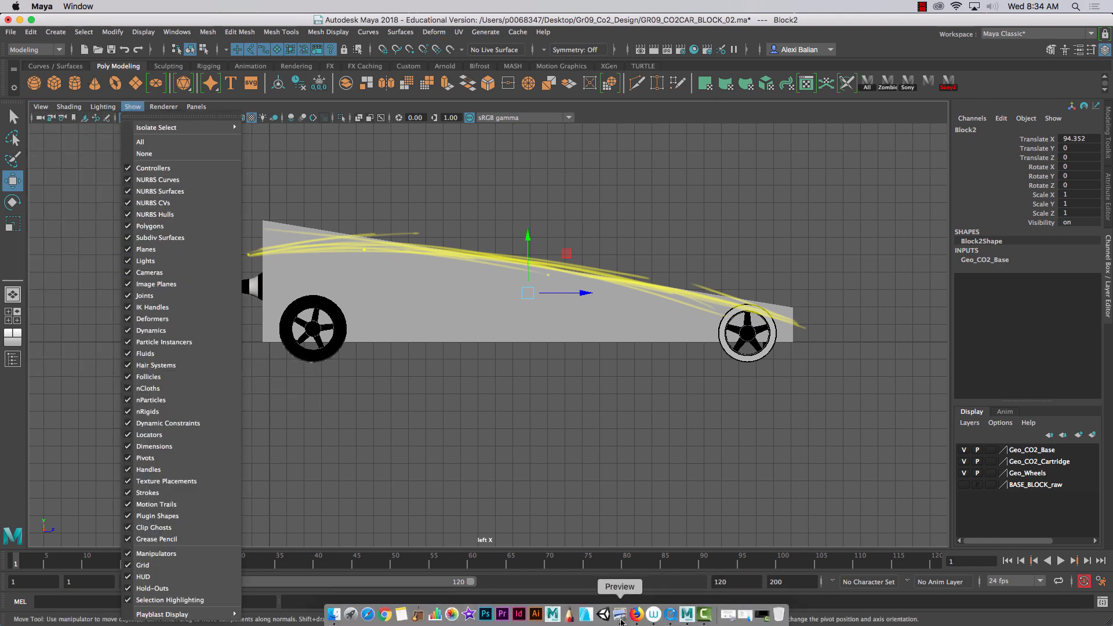
pyautogui.click(620, 619)
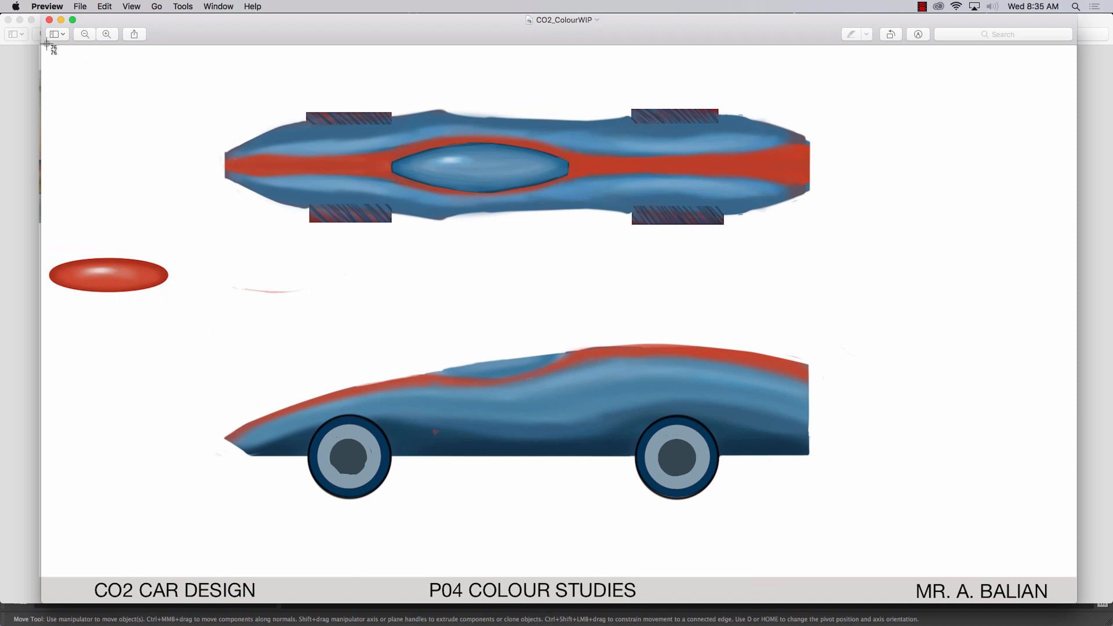
pyautogui.moveTo(47, 44); pyautogui.dragTo(1073, 579)
pyautogui.moveTo(505, 624)
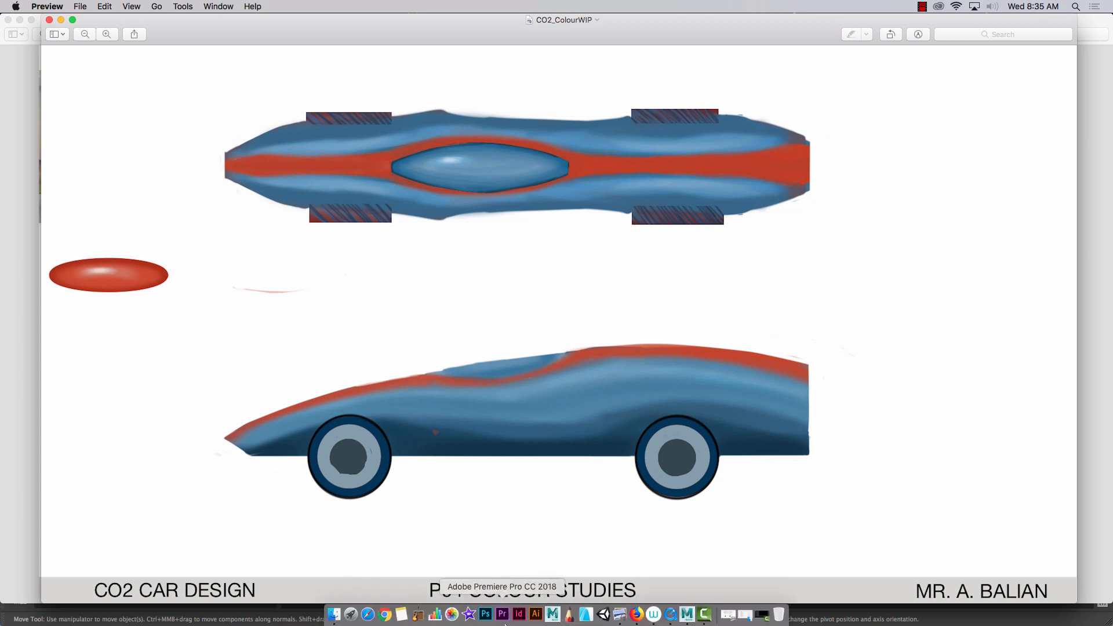
# - Return to Maya and import "Screen Shot 2019-04-03 at 8.34.58 AM.png" from the Desktop as an image plane in the left view
pyautogui.press('super+Tab')
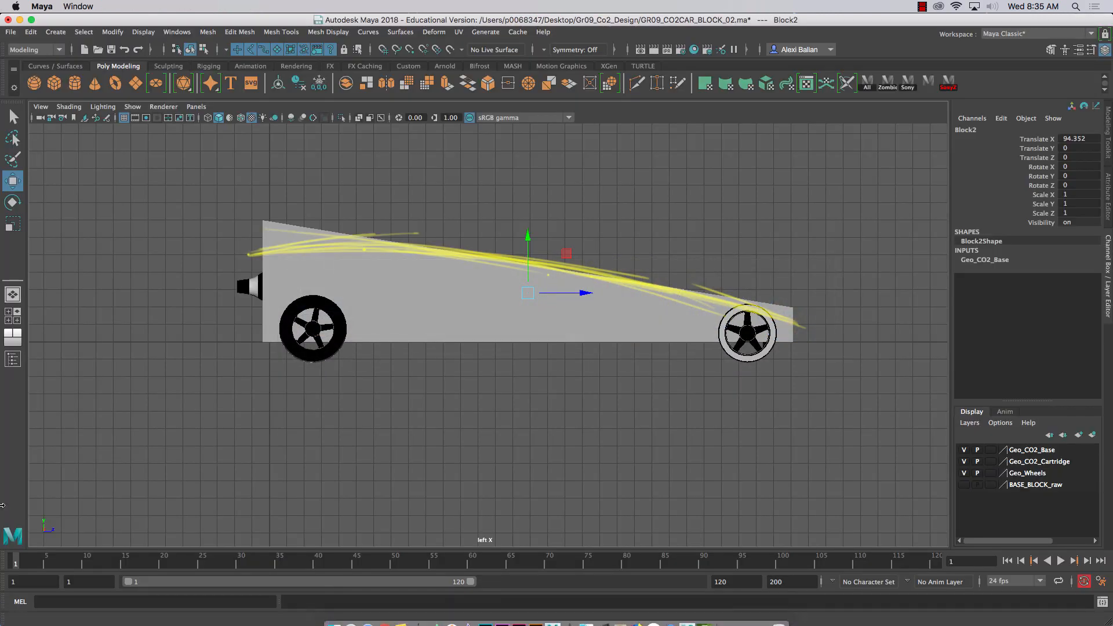
pyautogui.scroll(-4, 541, 424)
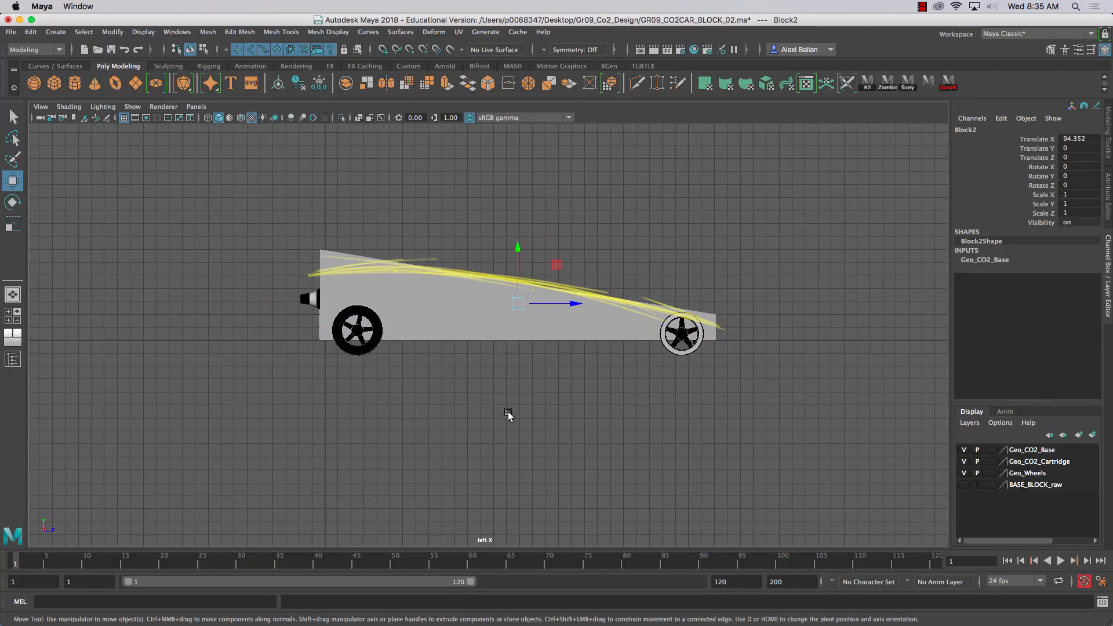
pyautogui.scroll(2, 508, 415)
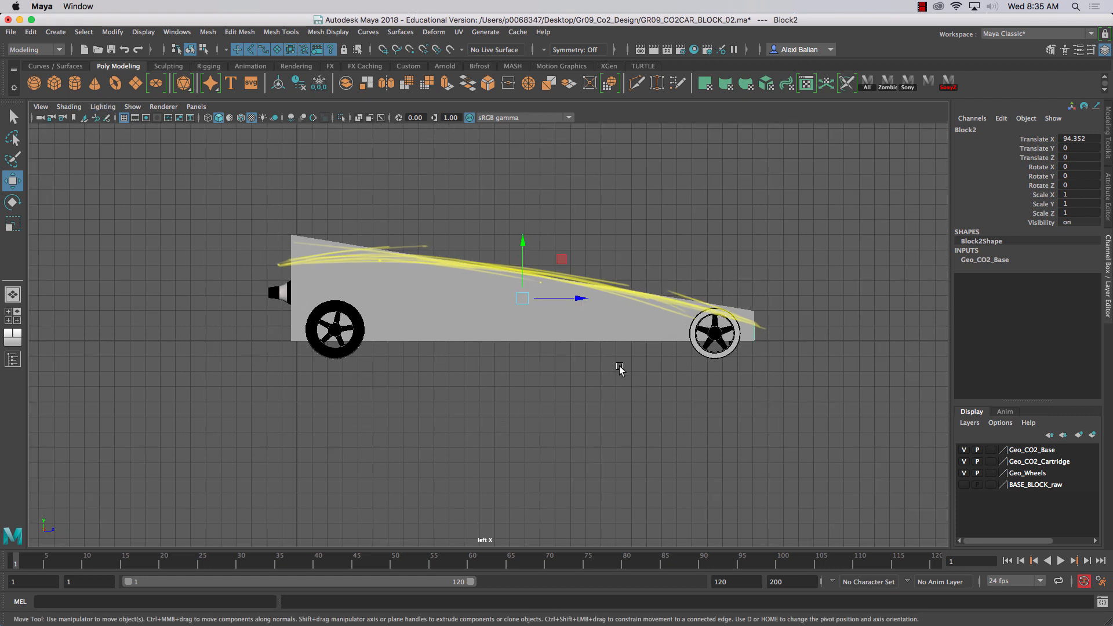
pyautogui.click(36, 108)
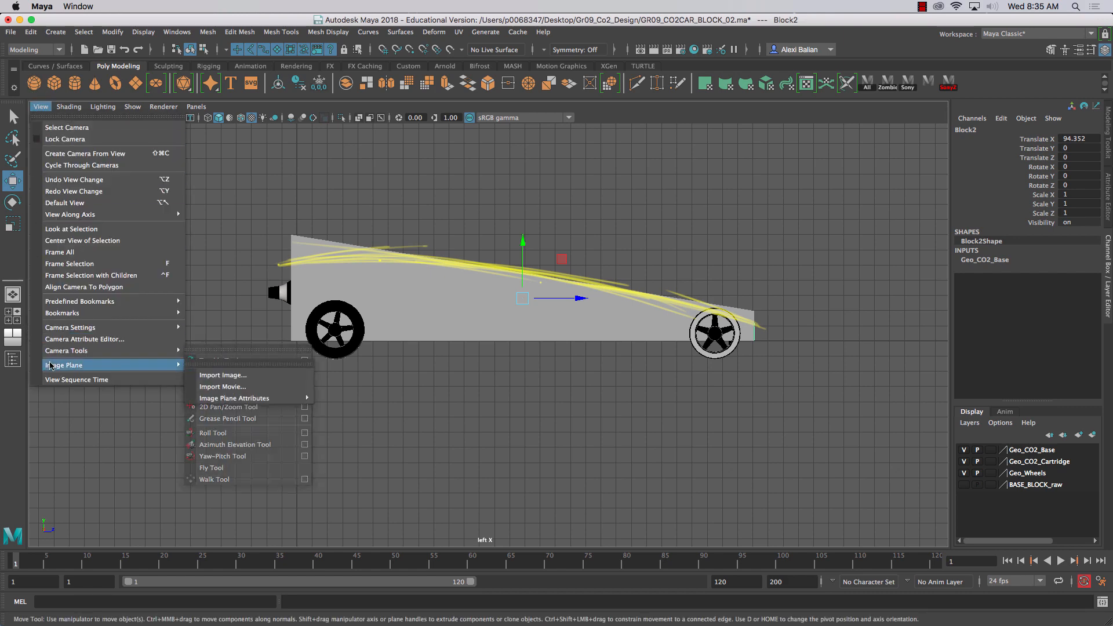
pyautogui.click(261, 376)
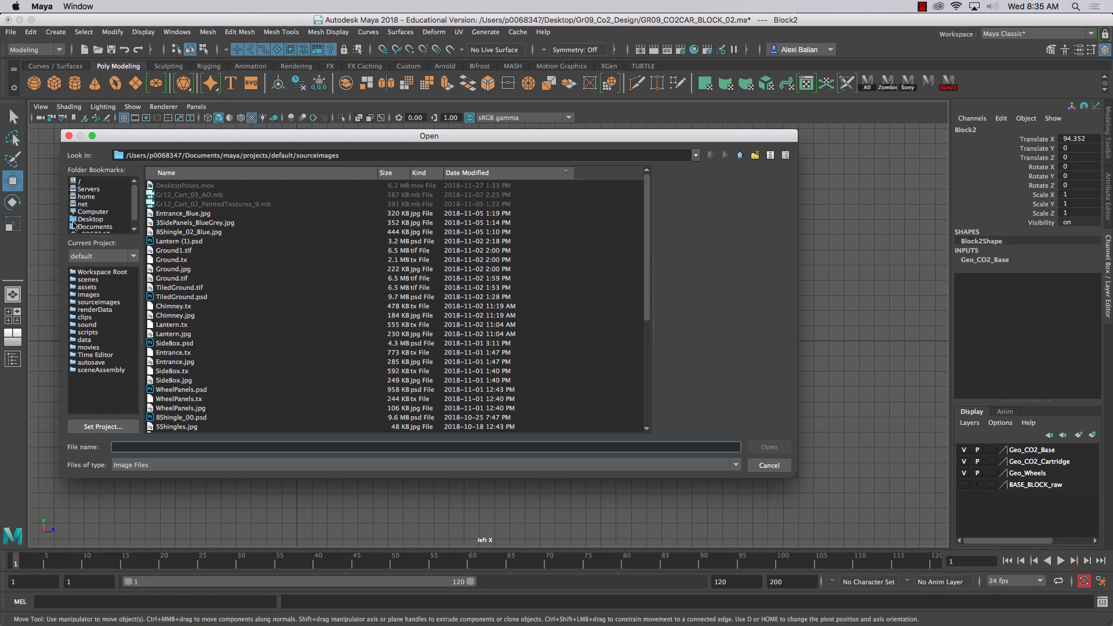
pyautogui.click(91, 220)
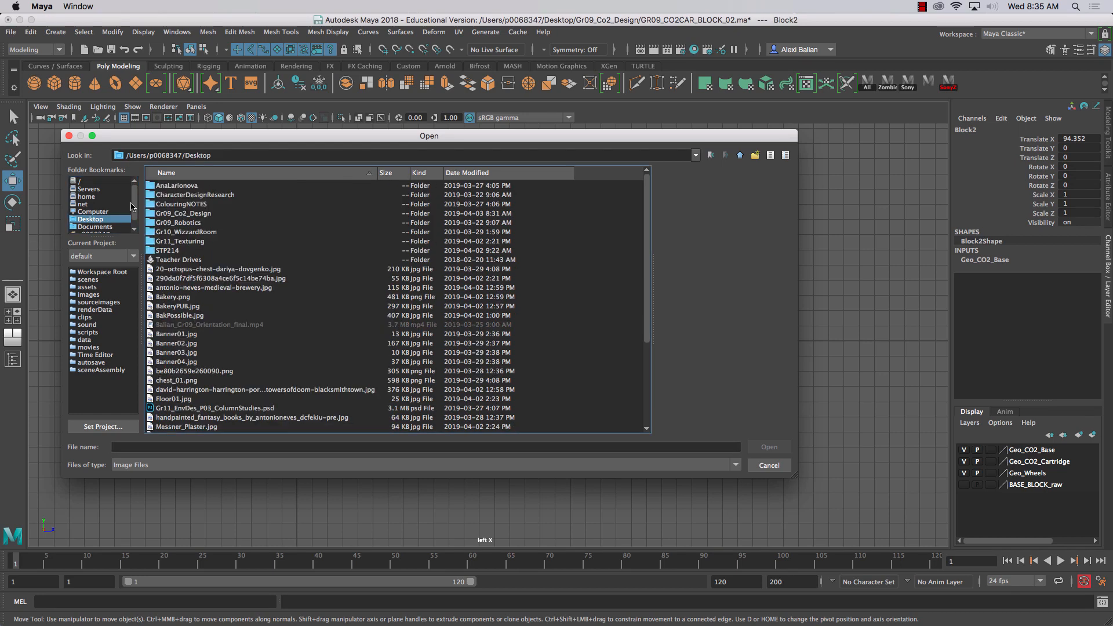
pyautogui.click(472, 174)
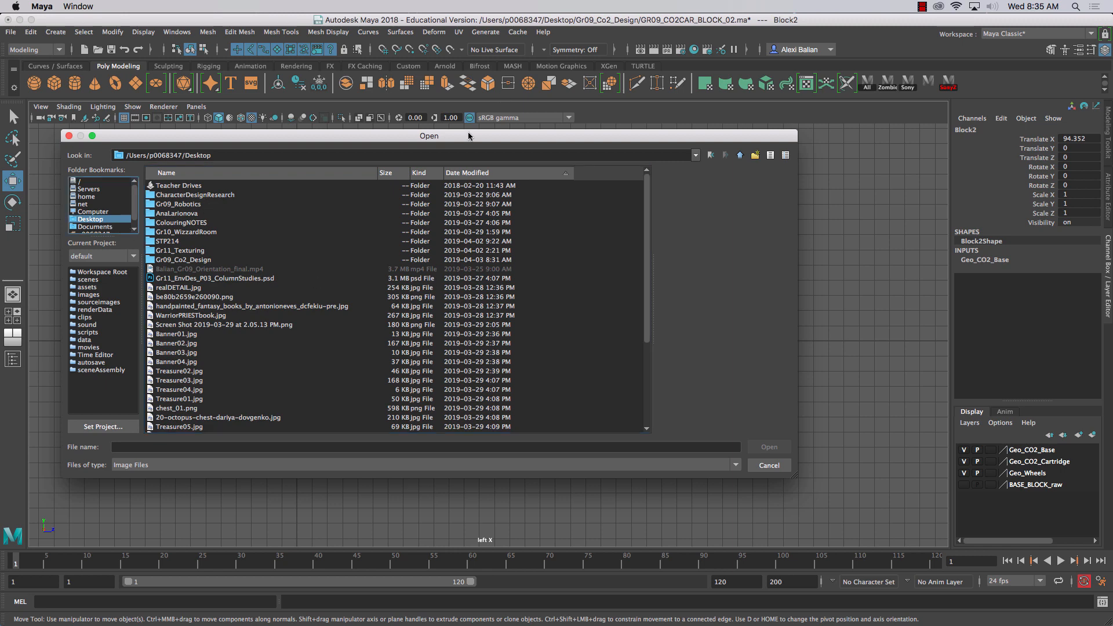
pyautogui.click(487, 174)
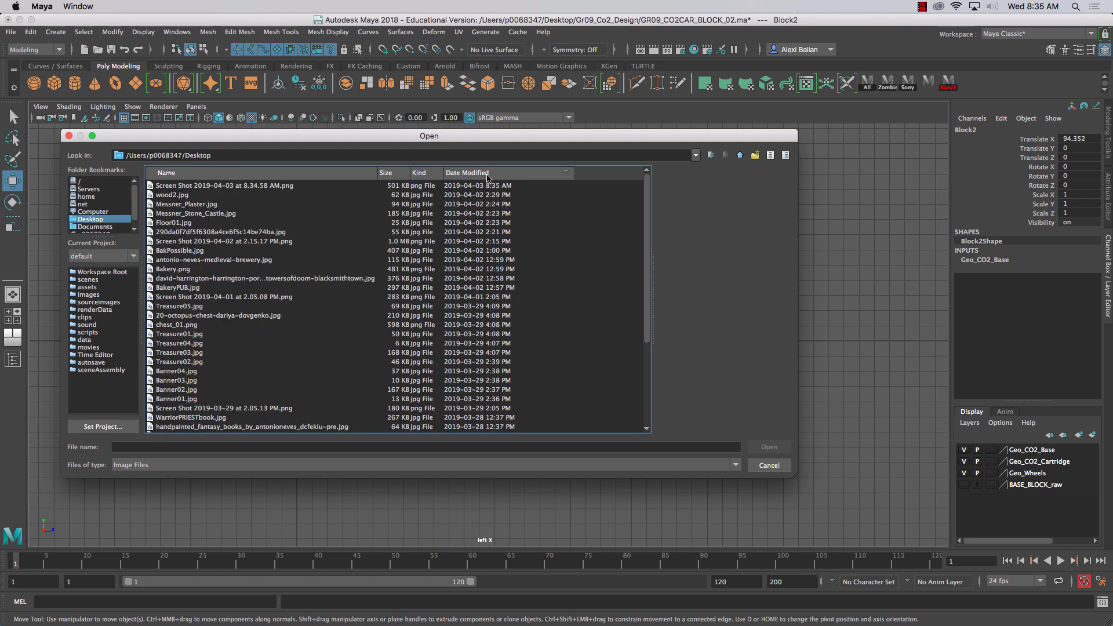
pyautogui.click(277, 188)
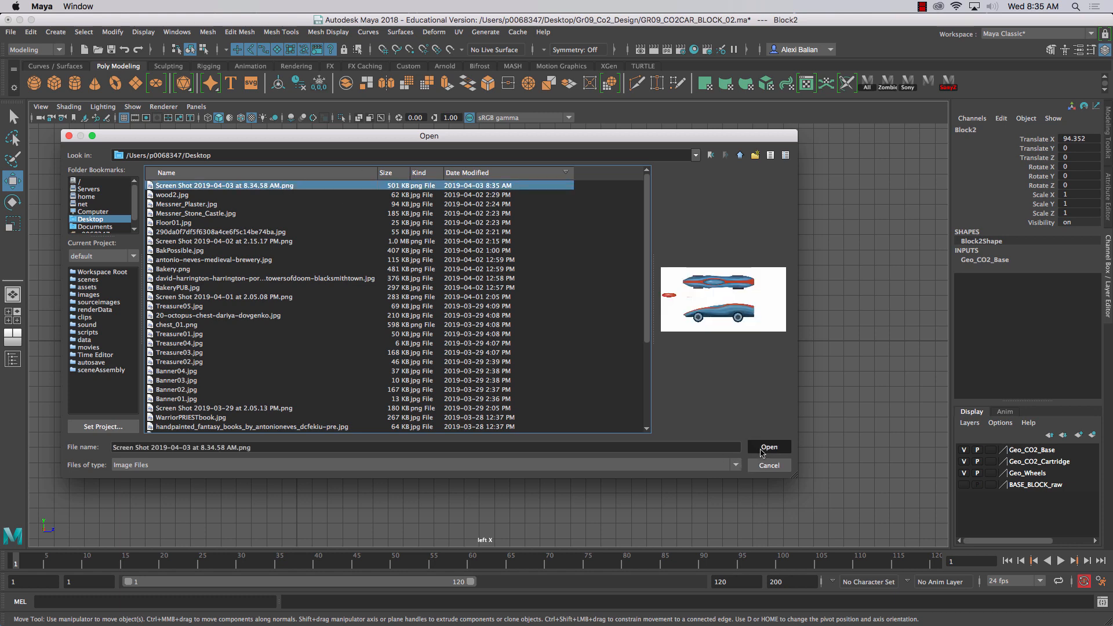
pyautogui.click(769, 447)
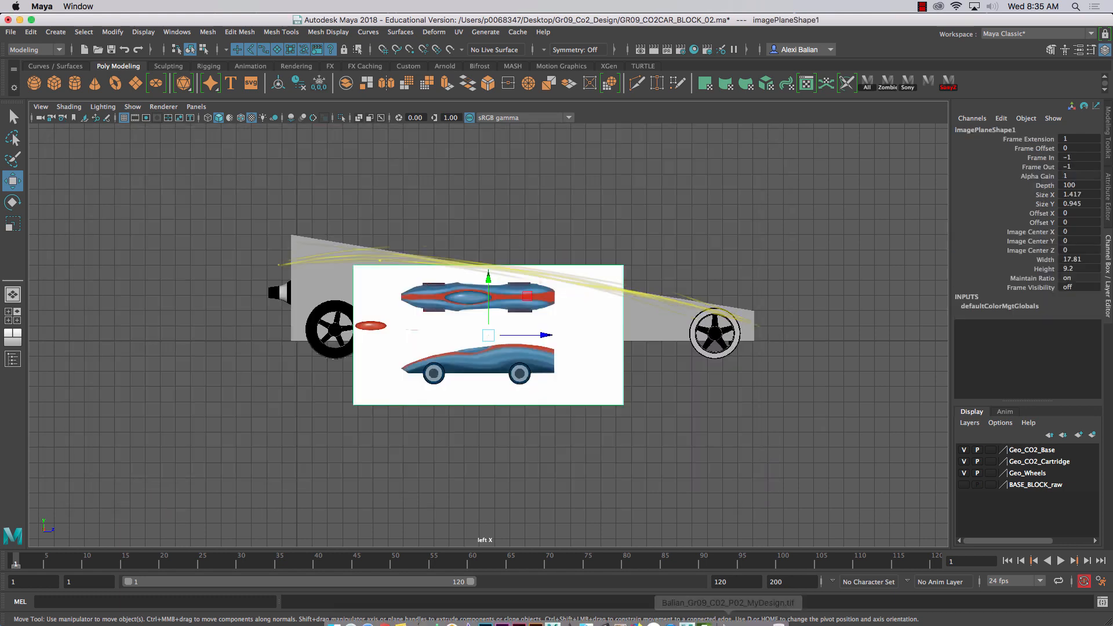
pyautogui.moveTo(725, 623)
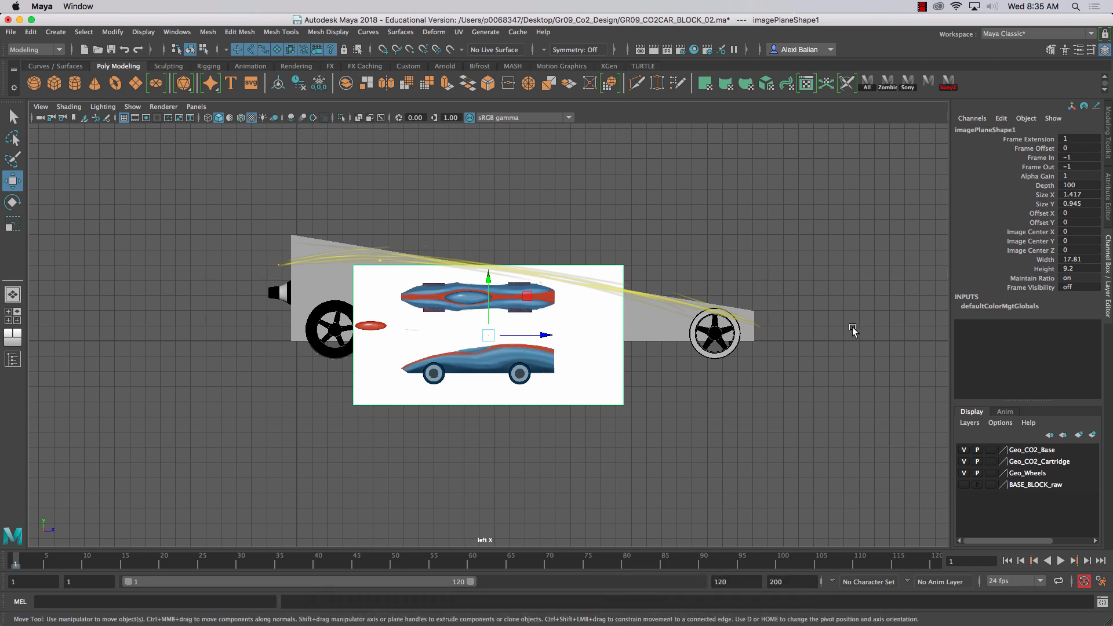
# - Rotate the image plane about Y so the drawn cars face the opposite way, and set its Rotate Y to -280
pyautogui.press('e')
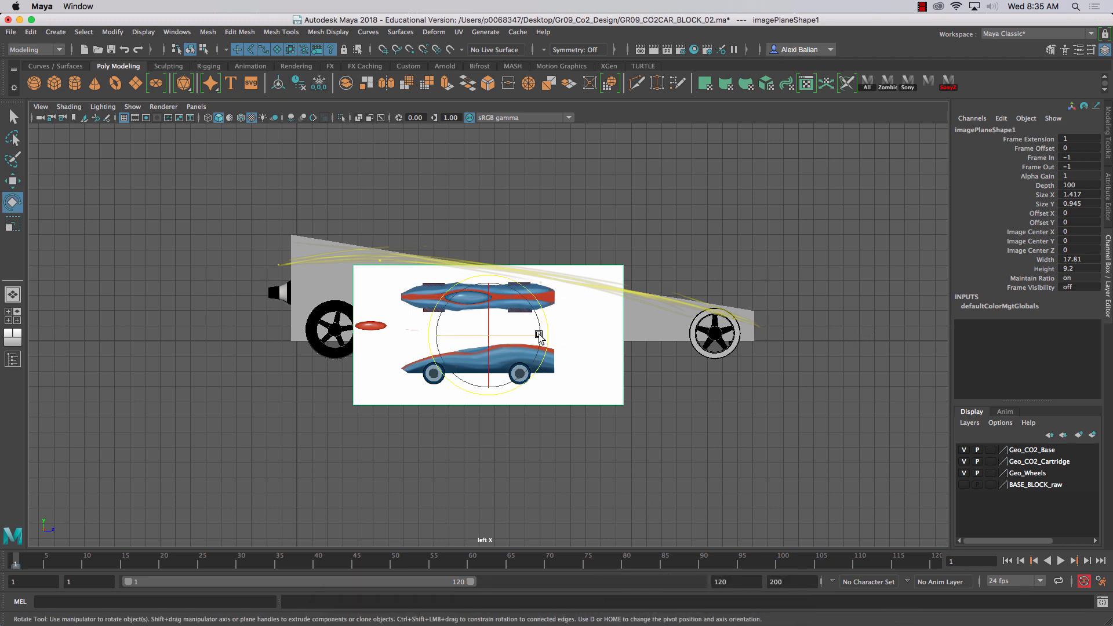
pyautogui.moveTo(539, 336); pyautogui.dragTo(777, 264)
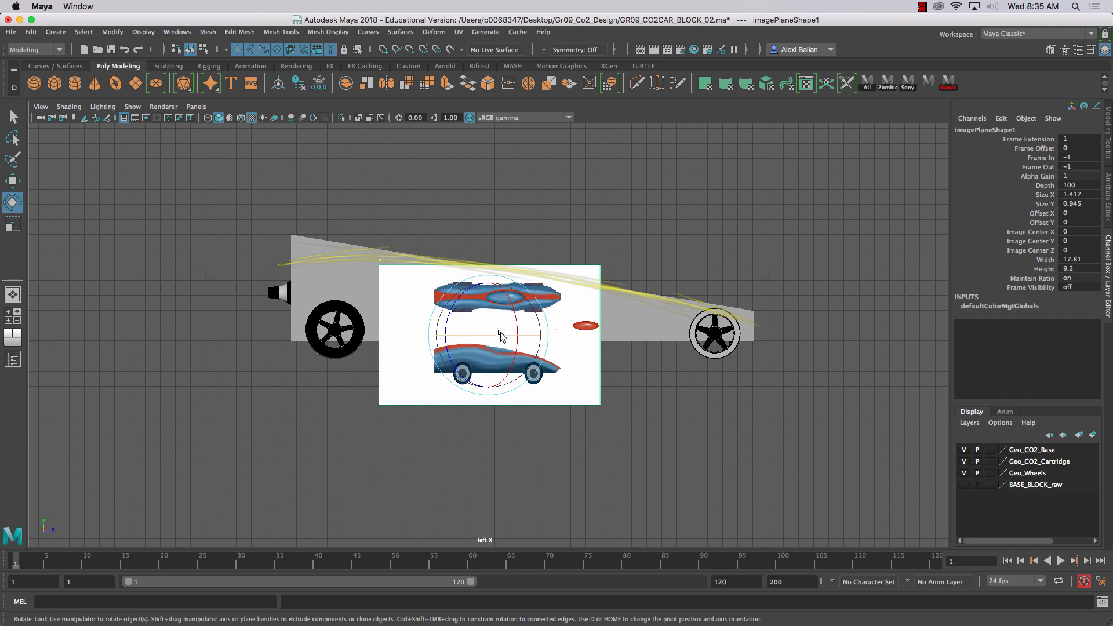
pyautogui.moveTo(501, 334); pyautogui.dragTo(472, 339)
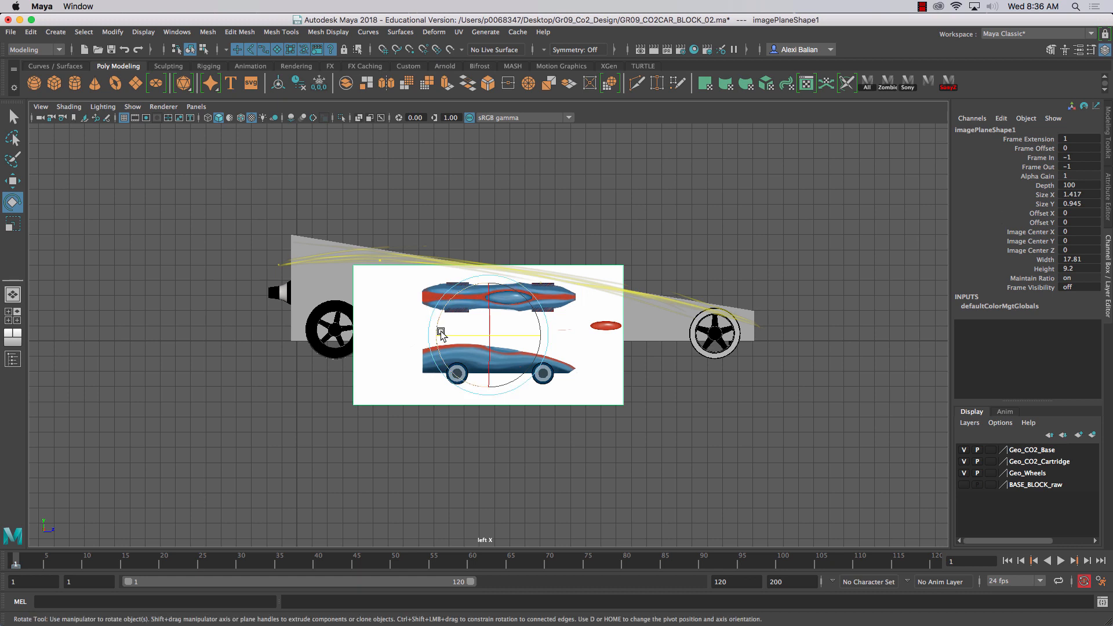
pyautogui.moveTo(440, 332); pyautogui.dragTo(448, 340)
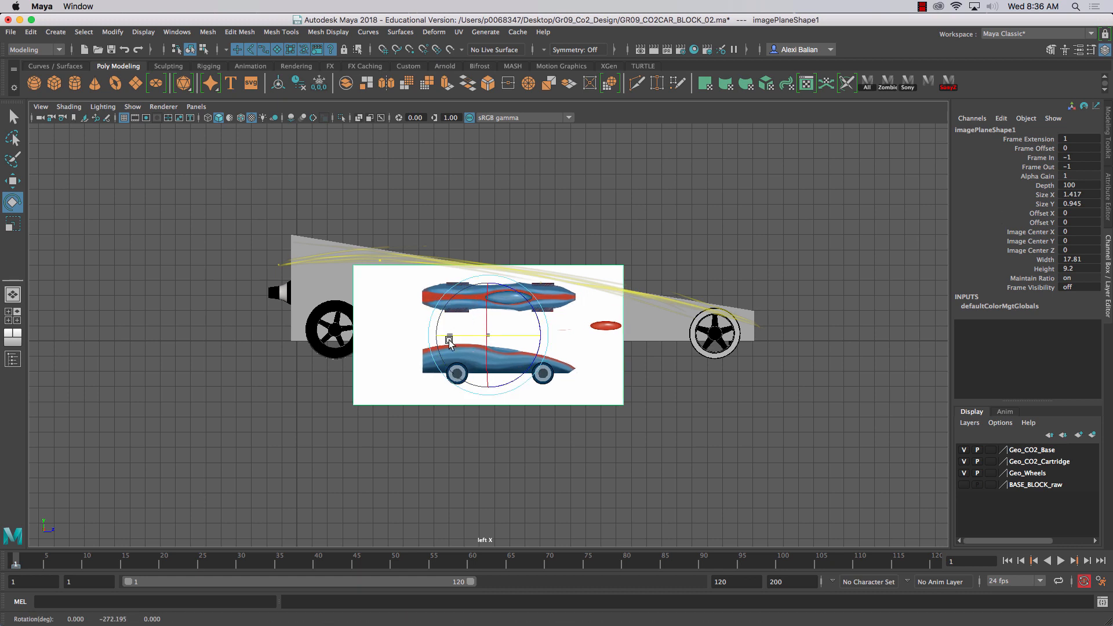
pyautogui.click(714, 201)
pyautogui.click(577, 272)
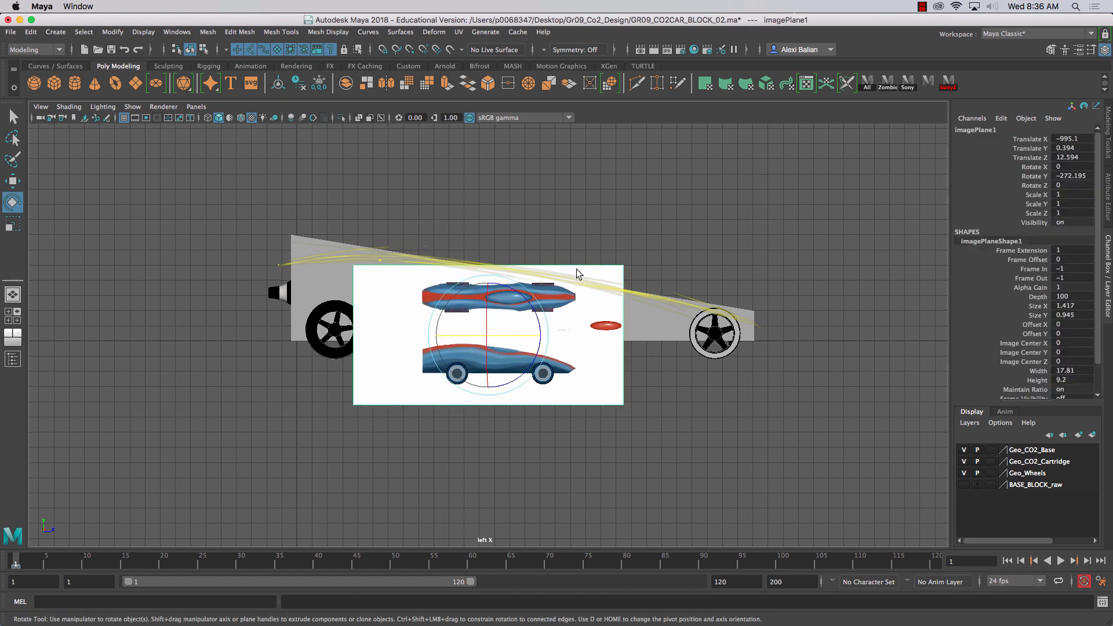
pyautogui.click(1087, 175)
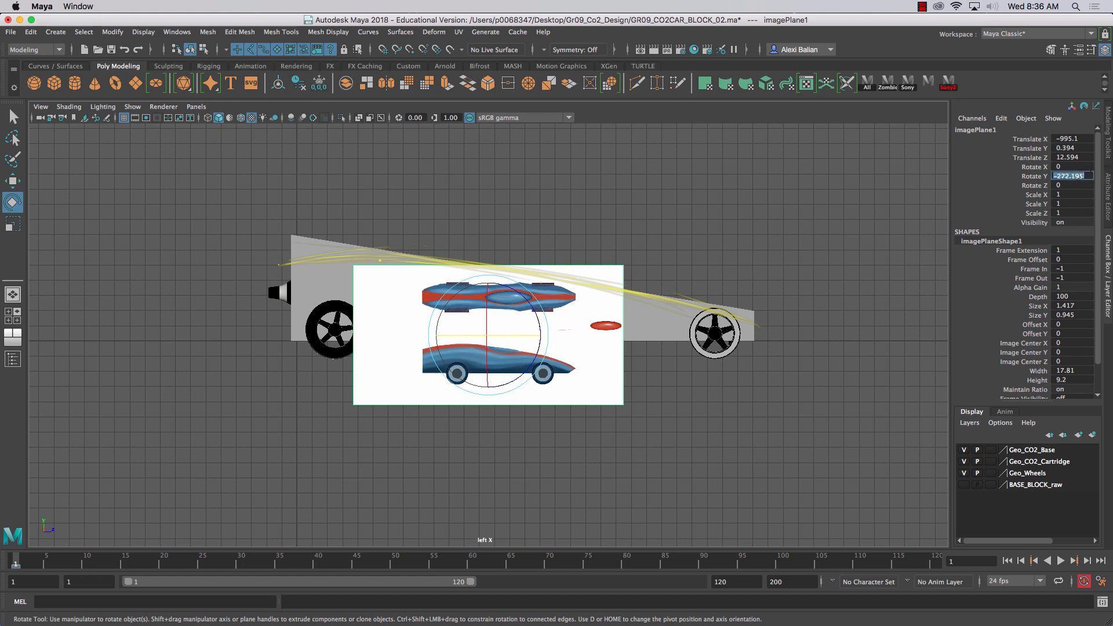
pyautogui.write('-280')
pyautogui.press('Return')
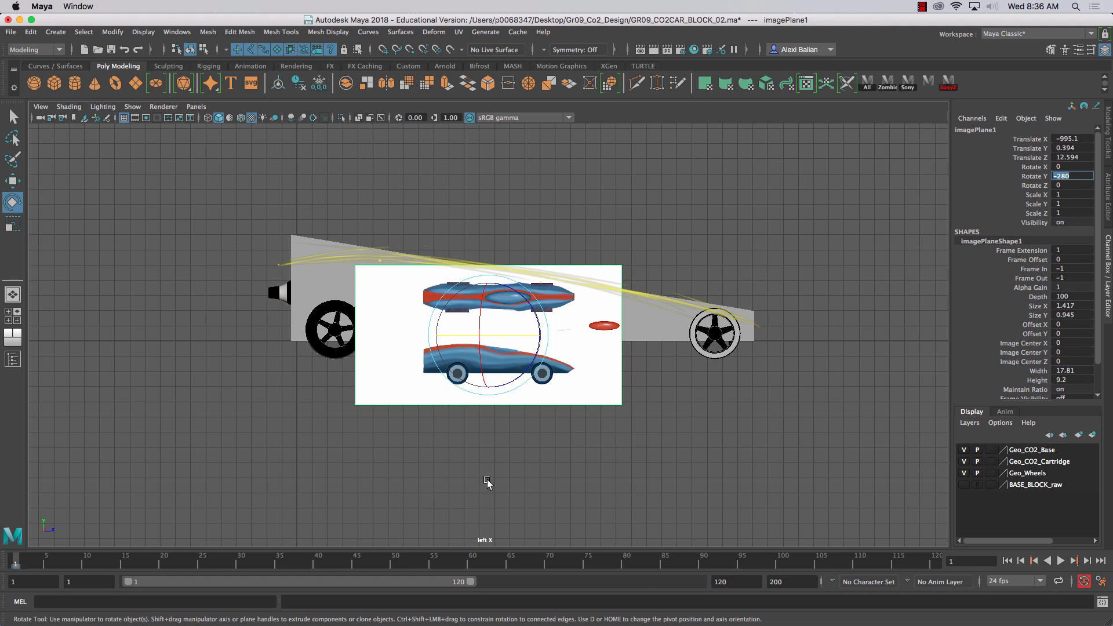
# - Switch to the perspective view and look around the wedge block for the image plane
pyautogui.click(429, 431)
pyautogui.press('space')
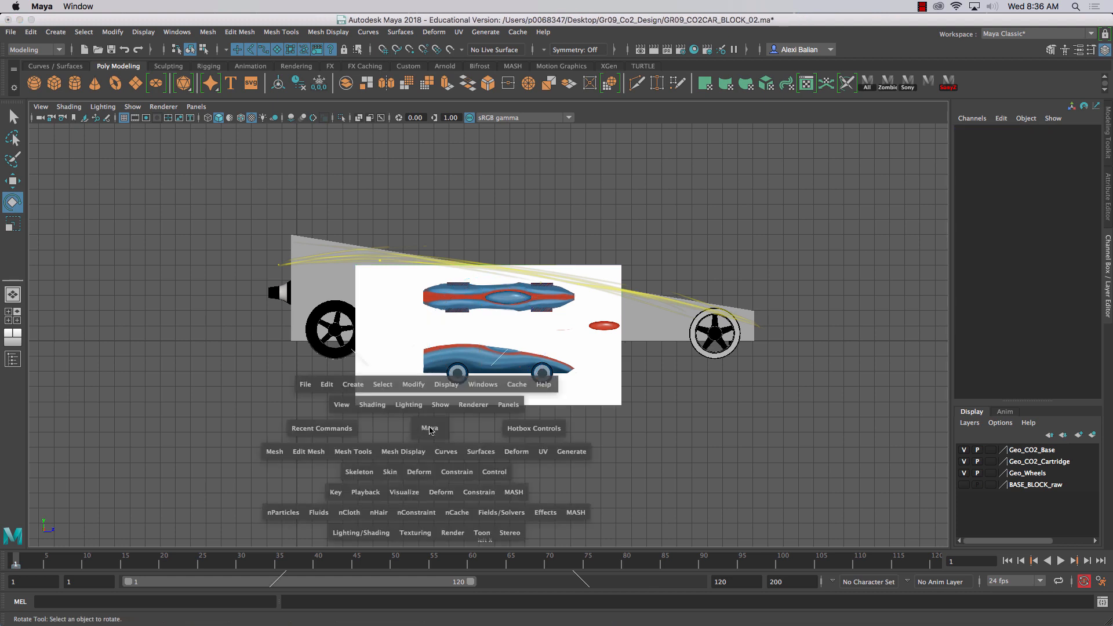
pyautogui.moveTo(429, 430); pyautogui.dragTo(405, 368)
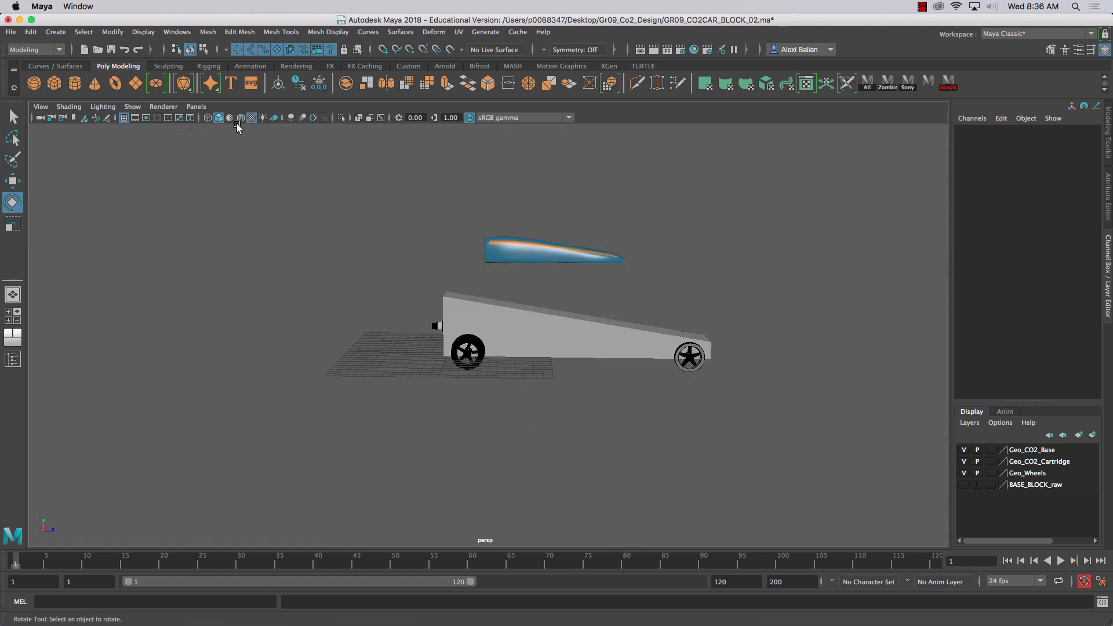
pyautogui.click(196, 107)
pyautogui.moveTo(207, 118)
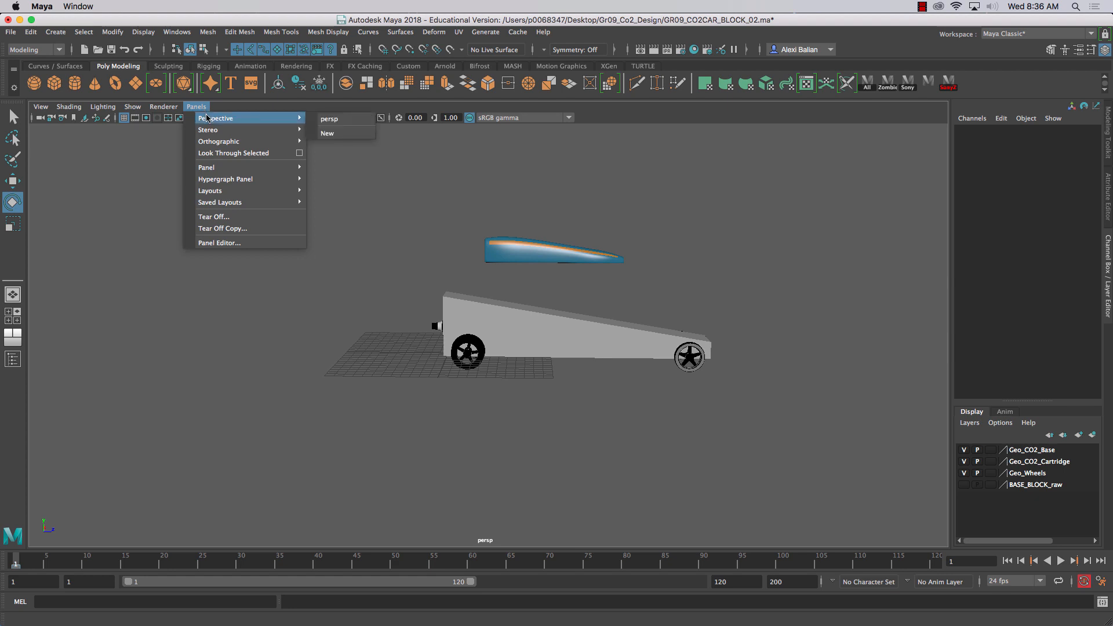
pyautogui.click(335, 120)
pyautogui.keyDown('alt'); pyautogui.moveTo(517, 315); pyautogui.dragTo(565, 299); pyautogui.keyUp('alt')
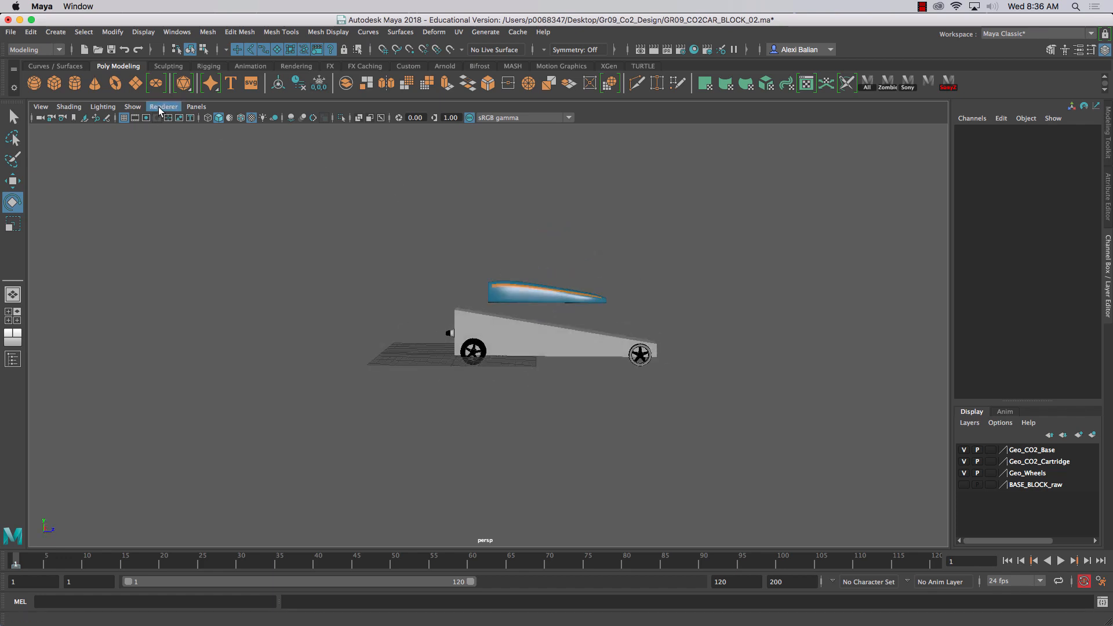
# - Hide all object types in the perspective view and show them all again
pyautogui.click(134, 107)
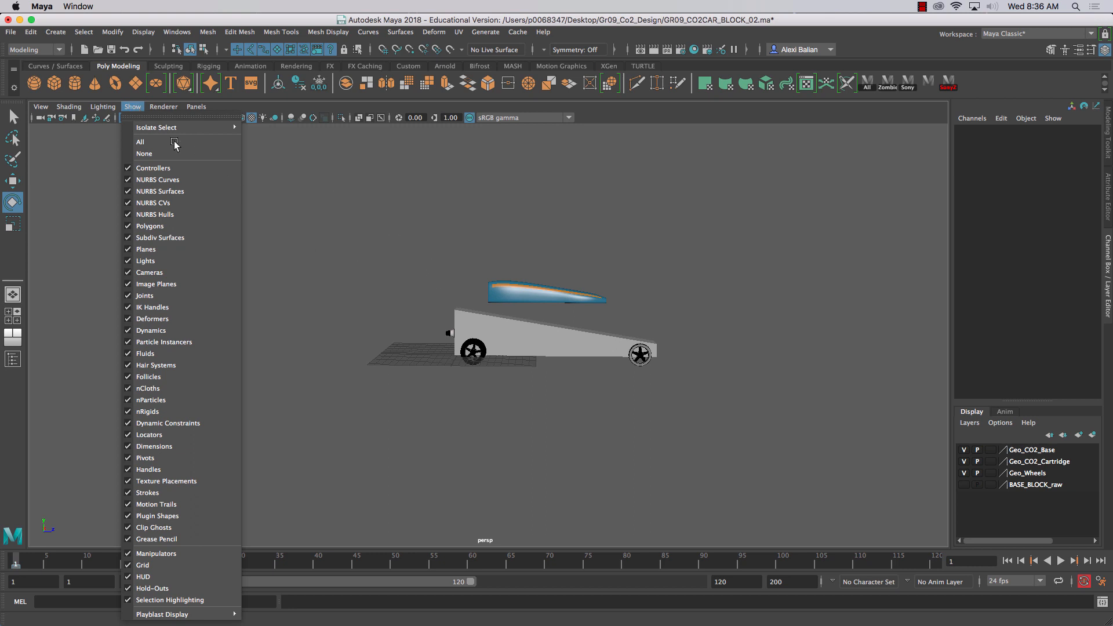
pyautogui.click(133, 106)
pyautogui.click(133, 107)
pyautogui.click(145, 154)
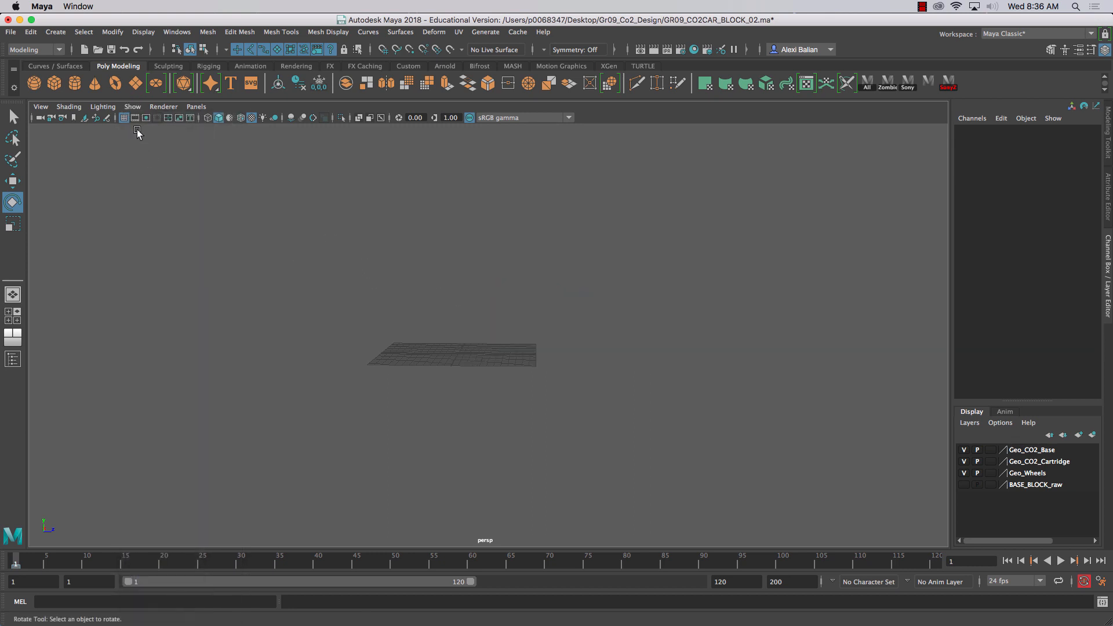
pyautogui.click(133, 107)
pyautogui.click(144, 141)
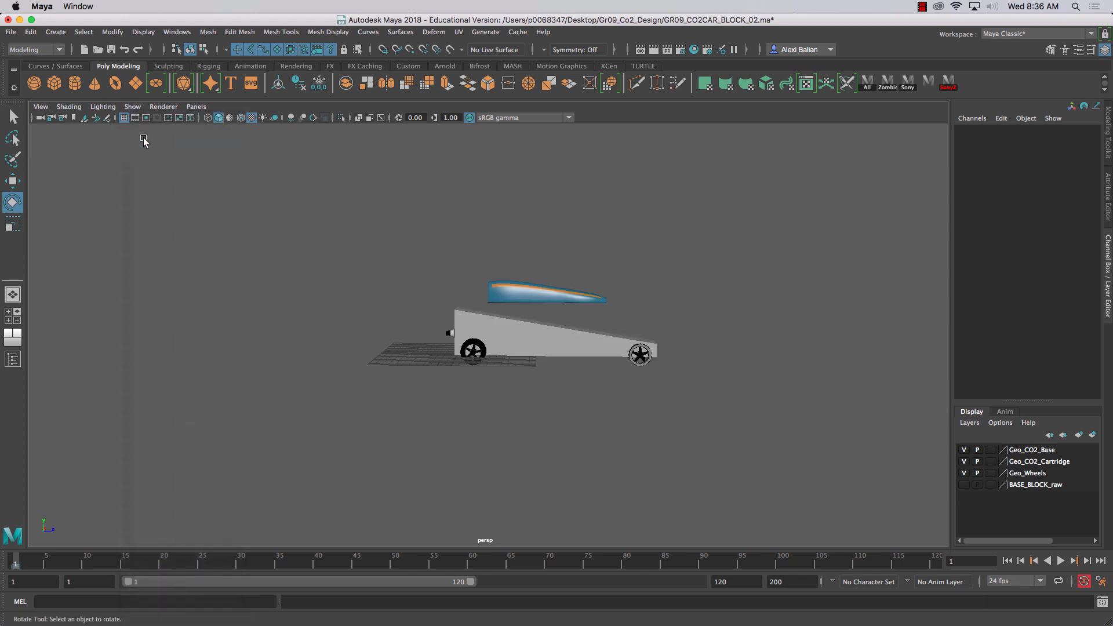
# - Return to the left view, select the image plane and set its Translate X to 0
pyautogui.keyDown('alt'); pyautogui.moveTo(548, 337); pyautogui.dragTo(494, 307, button='right'); pyautogui.keyUp('alt')
pyautogui.press('space')
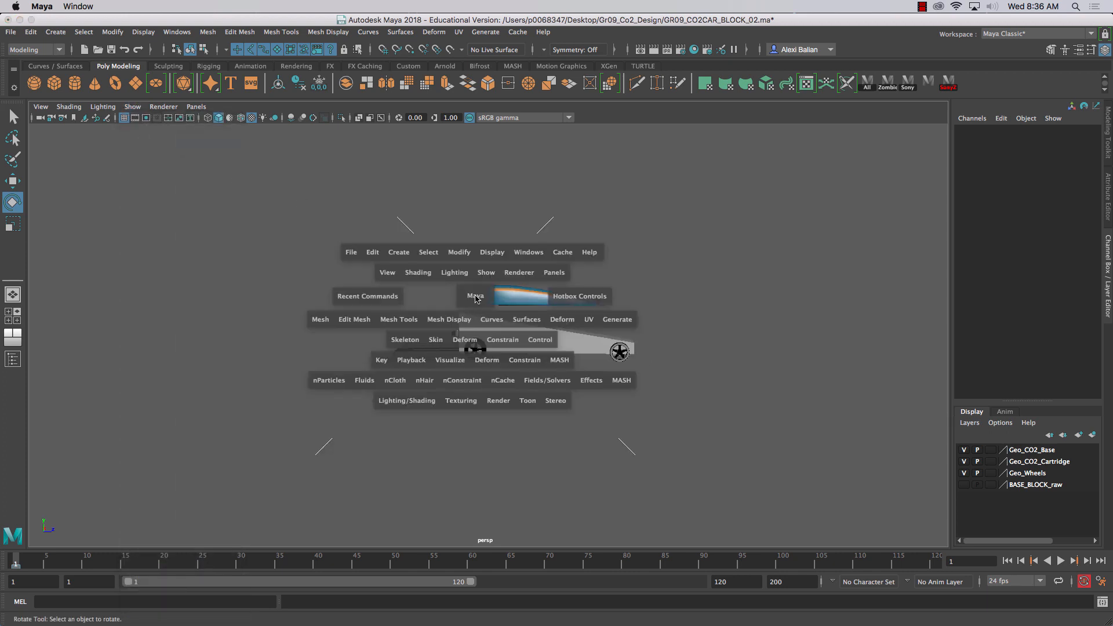
pyautogui.moveTo(475, 298); pyautogui.dragTo(422, 277)
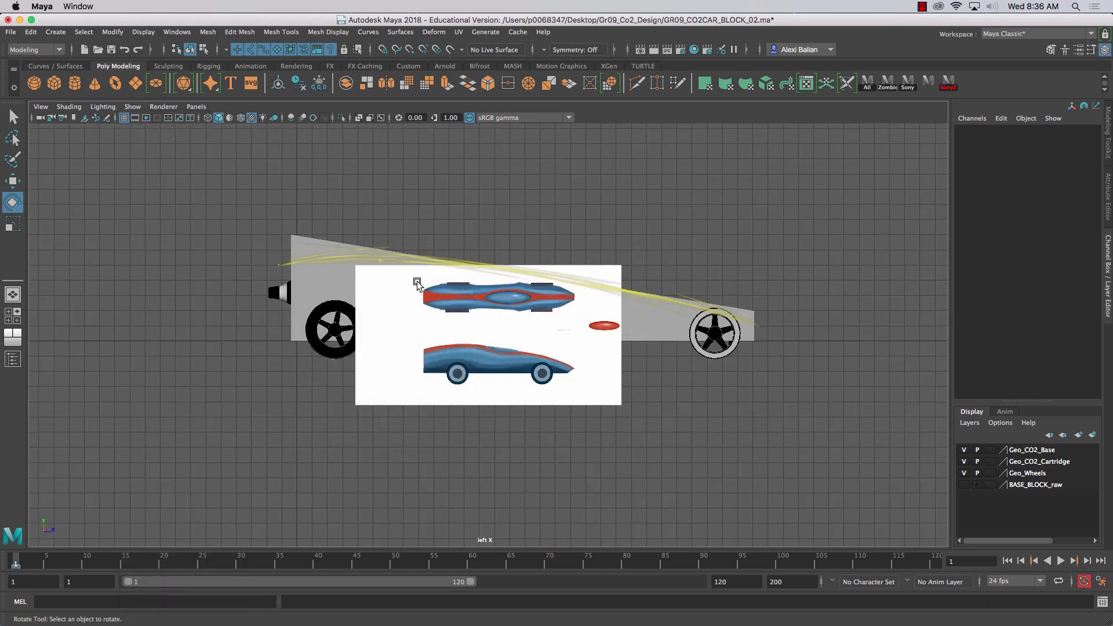
pyautogui.click(417, 283)
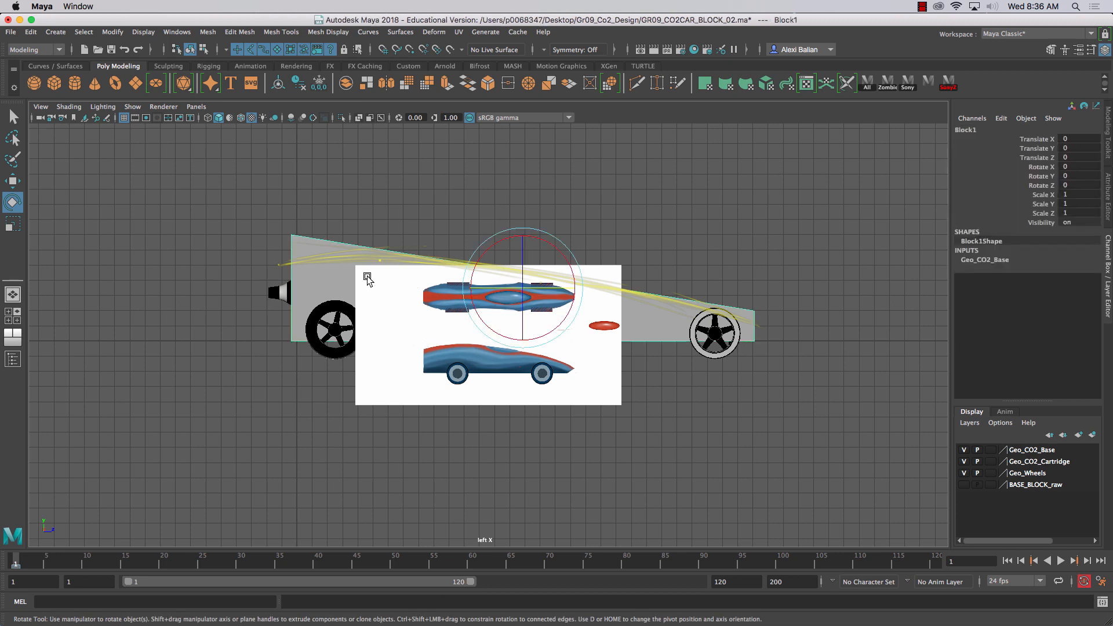
pyautogui.click(355, 403)
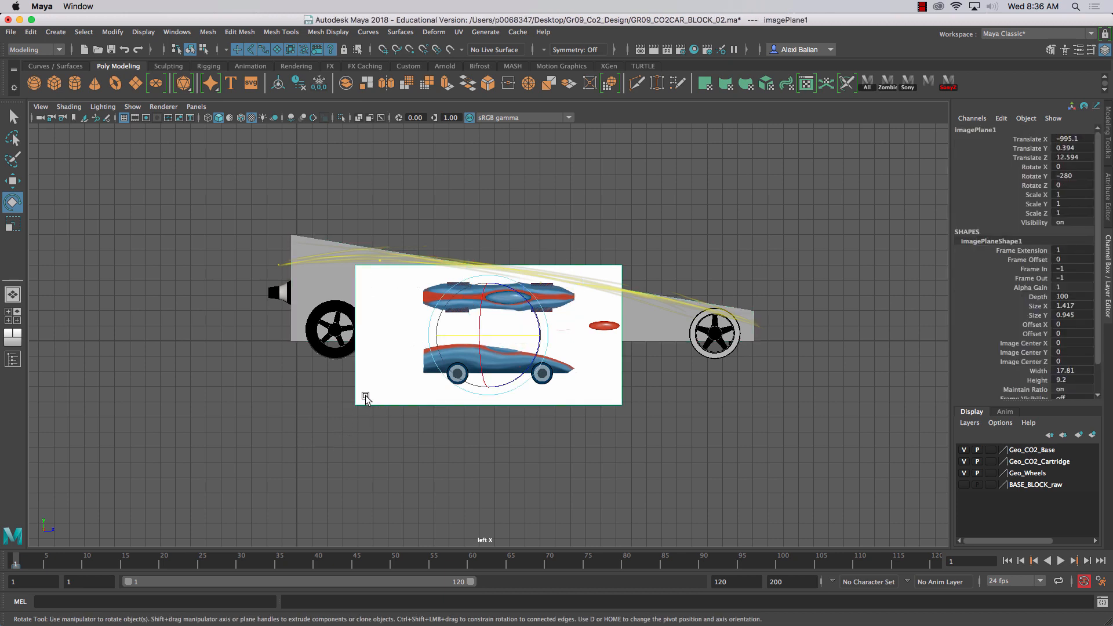
pyautogui.press('w')
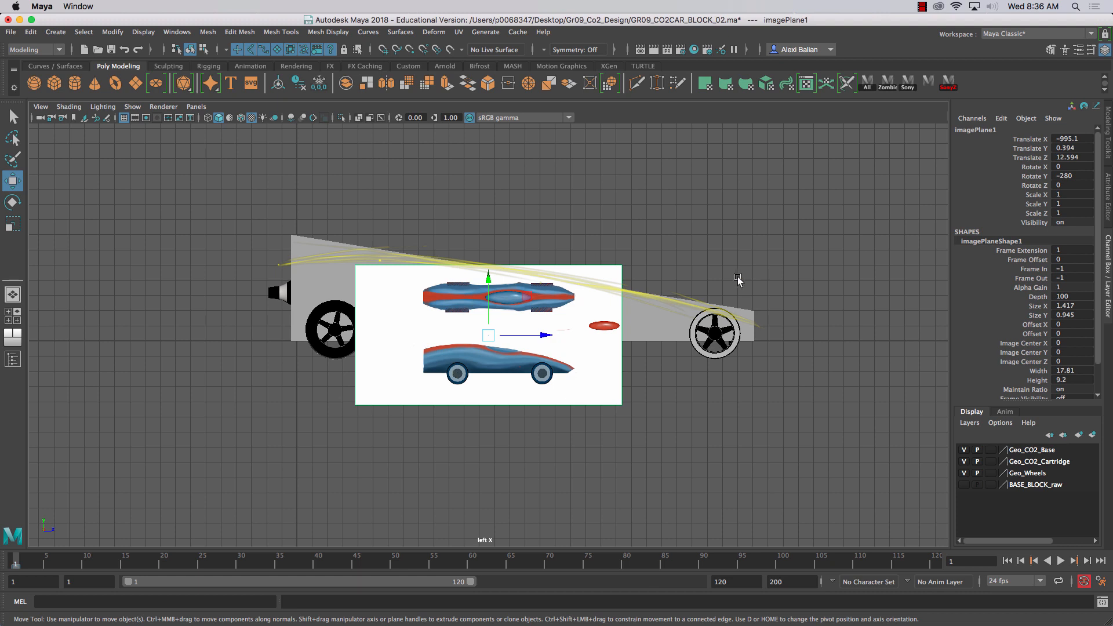
pyautogui.doubleClick(1084, 141)
pyautogui.write('0')
pyautogui.press('Return')
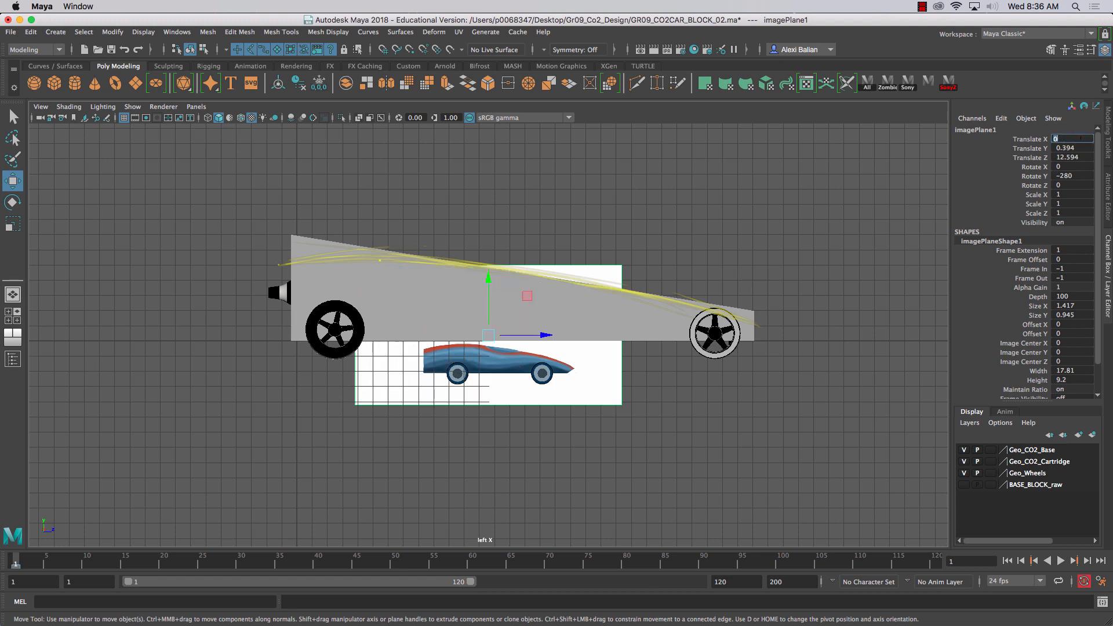
# - In the perspective view, move the image plane along X to about 30, behind the wedge block
pyautogui.click(469, 221)
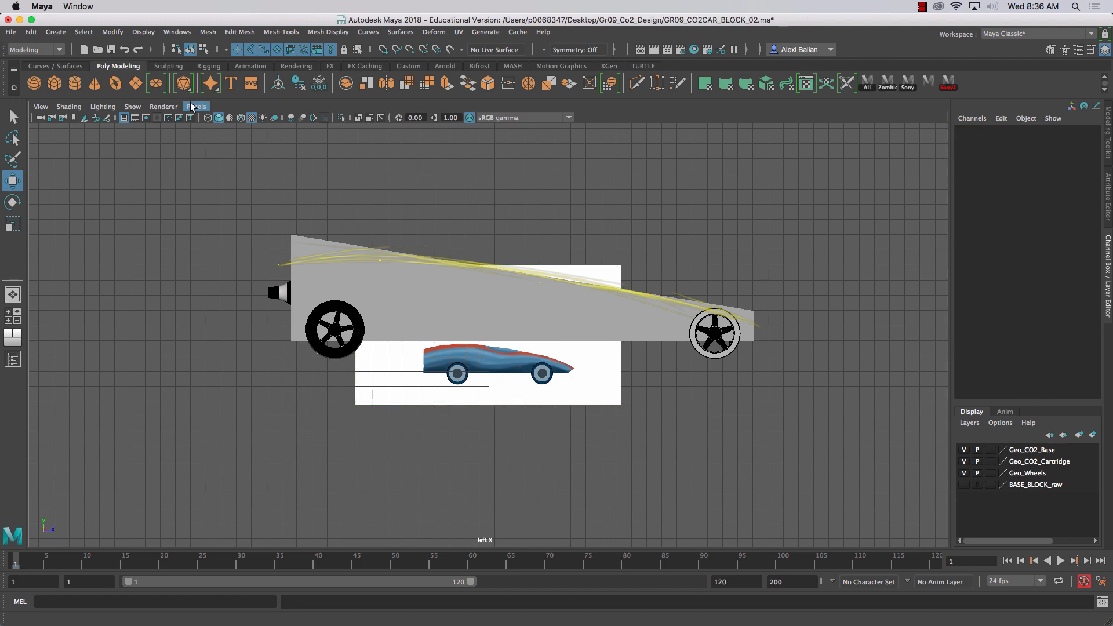
pyautogui.click(196, 106)
pyautogui.moveTo(202, 120)
pyautogui.click(346, 118)
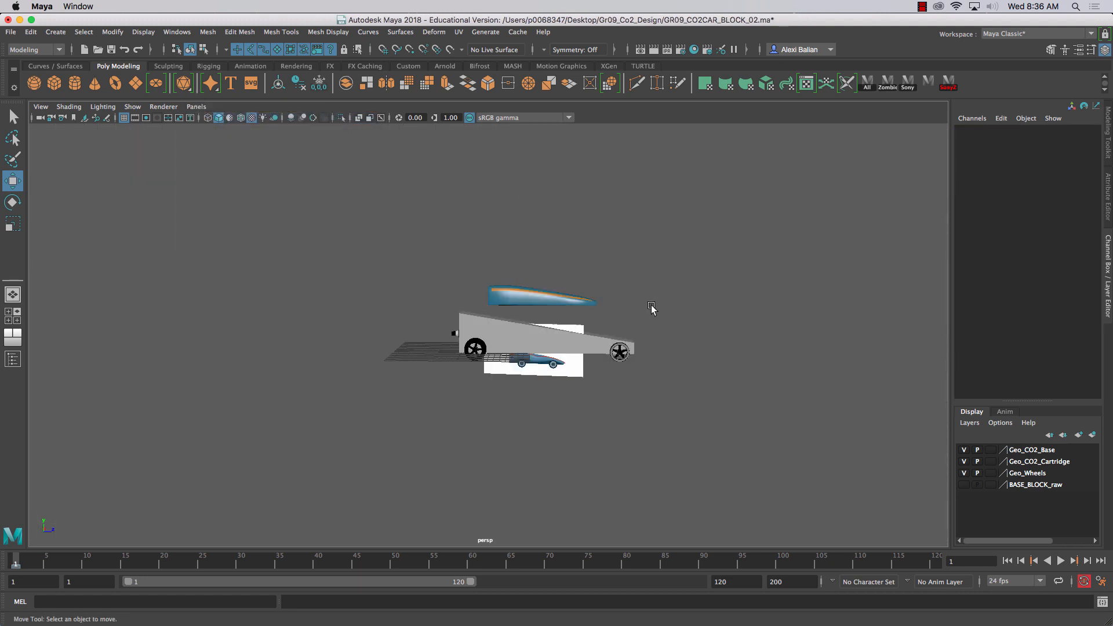
pyautogui.keyDown('alt'); pyautogui.moveTo(602, 378); pyautogui.dragTo(524, 390); pyautogui.keyUp('alt')
pyautogui.click(591, 384)
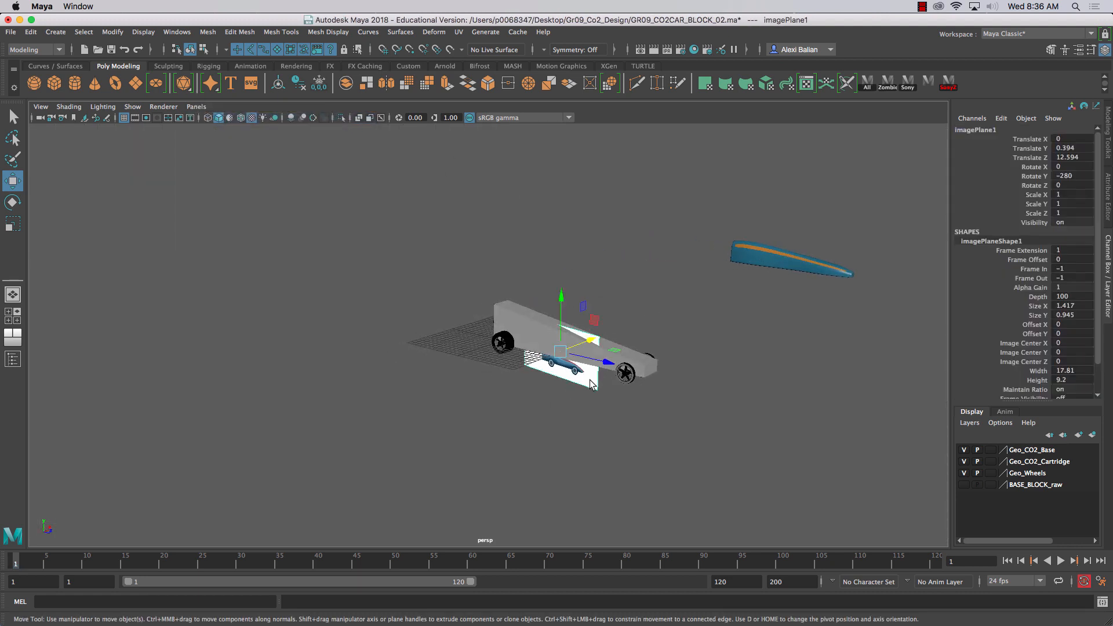
pyautogui.moveTo(591, 341); pyautogui.dragTo(676, 308)
pyautogui.keyDown('alt'); pyautogui.moveTo(539, 271); pyautogui.dragTo(574, 269); pyautogui.keyUp('alt')
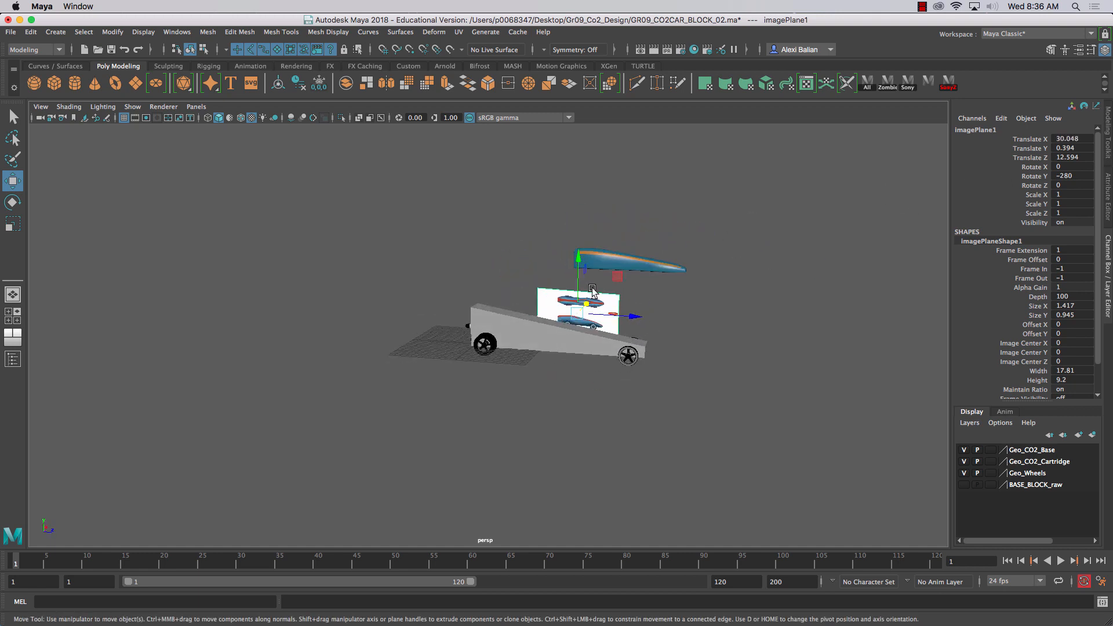
# - Shift the image plane along Z to about 10 and scale it uniformly to about 3.43
pyautogui.moveTo(636, 315); pyautogui.dragTo(624, 316)
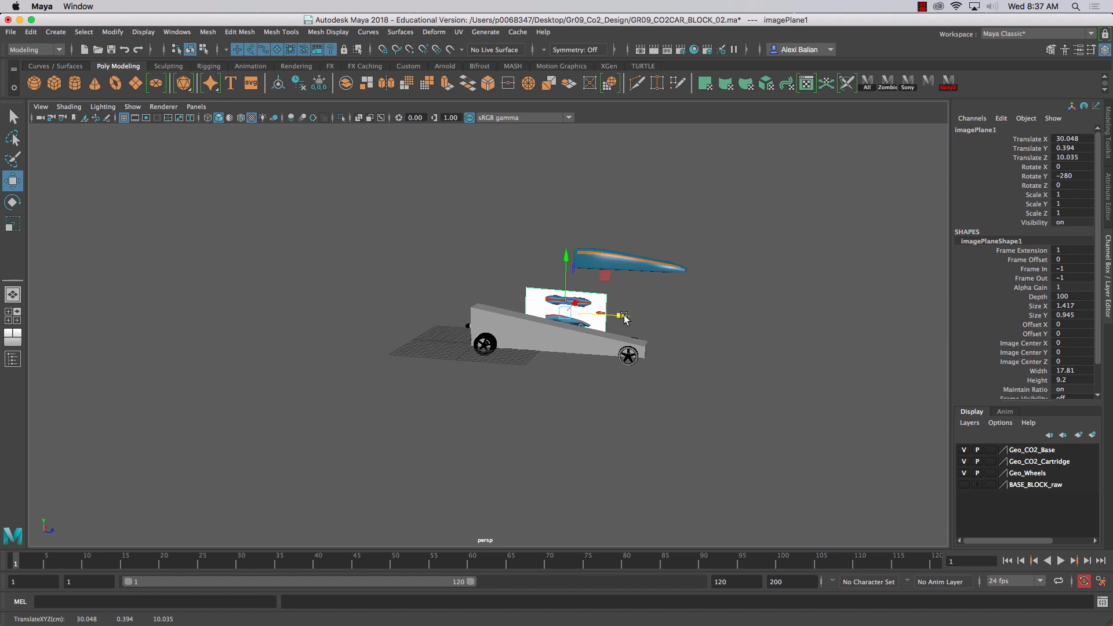
pyautogui.press('r')
pyautogui.moveTo(566, 313); pyautogui.dragTo(681, 309)
pyautogui.keyDown('alt'); pyautogui.moveTo(636, 320); pyautogui.dragTo(646, 311); pyautogui.keyUp('alt')
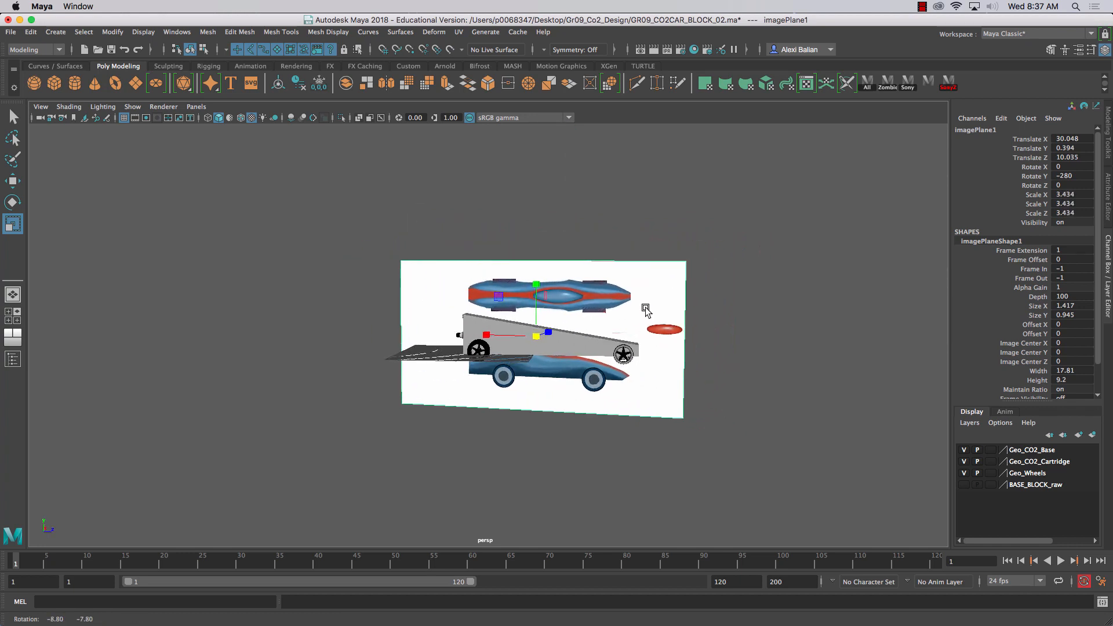
# - Raise the image plane to about 6.08 in Y and shift it along Z to 10.8
pyautogui.press('w')
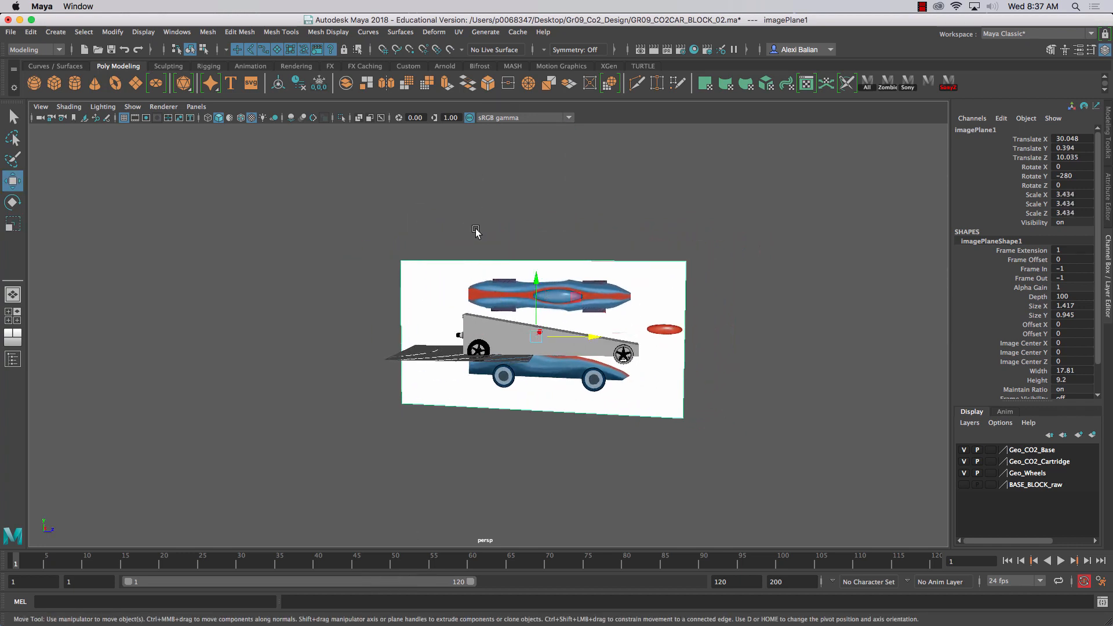
pyautogui.moveTo(539, 302); pyautogui.dragTo(541, 274)
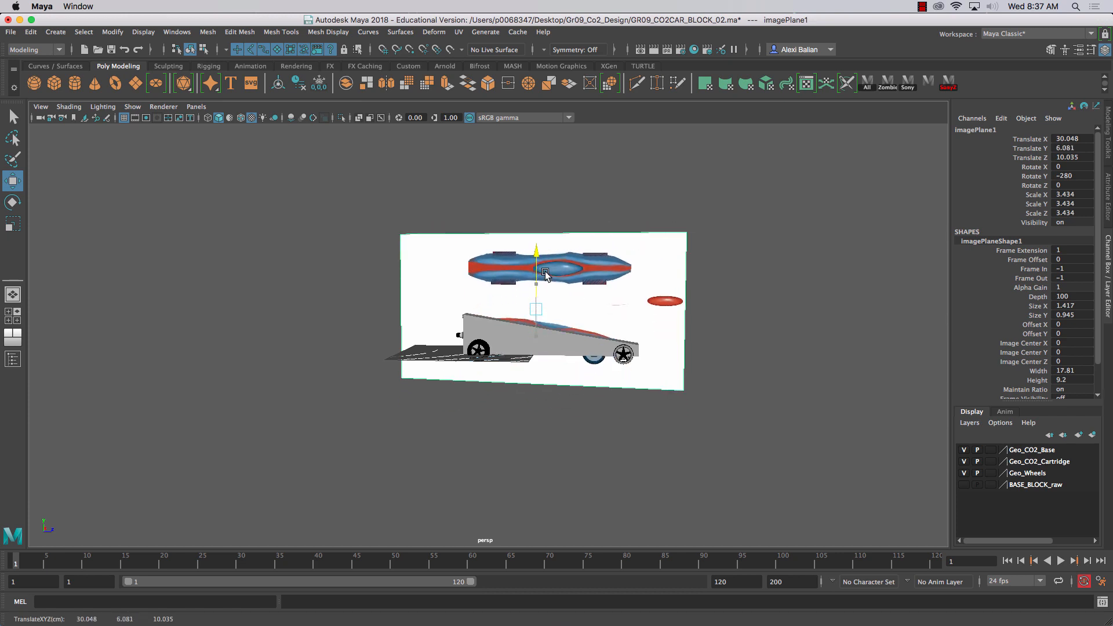
pyautogui.moveTo(594, 312); pyautogui.dragTo(476, 293)
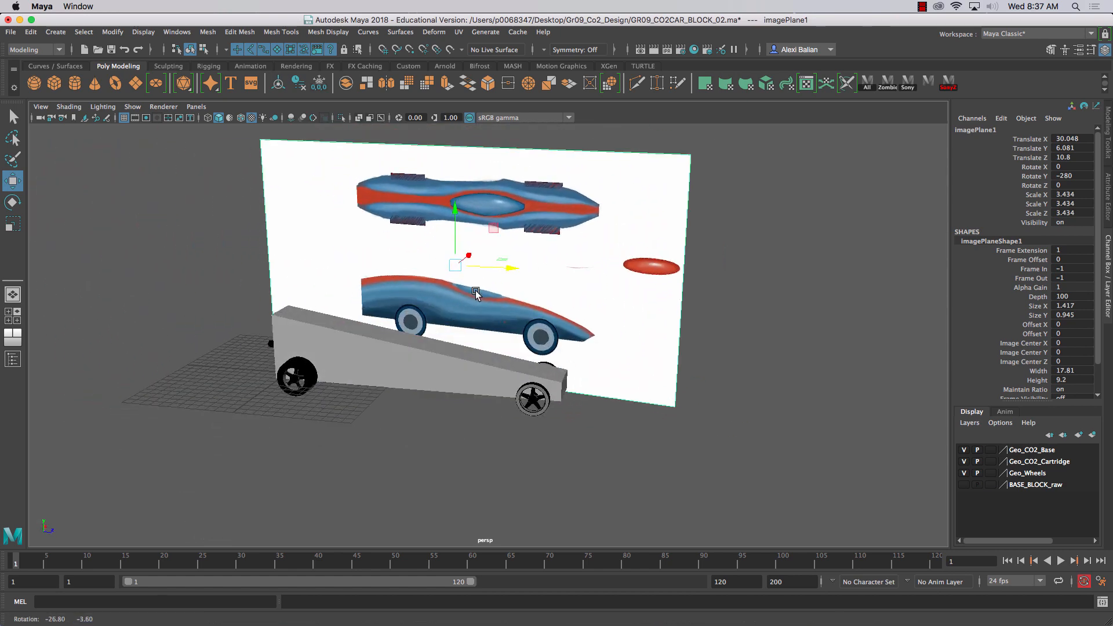
# - Insert two vertical edge loops around the wedge block near its tall rear end
pyautogui.click(385, 348)
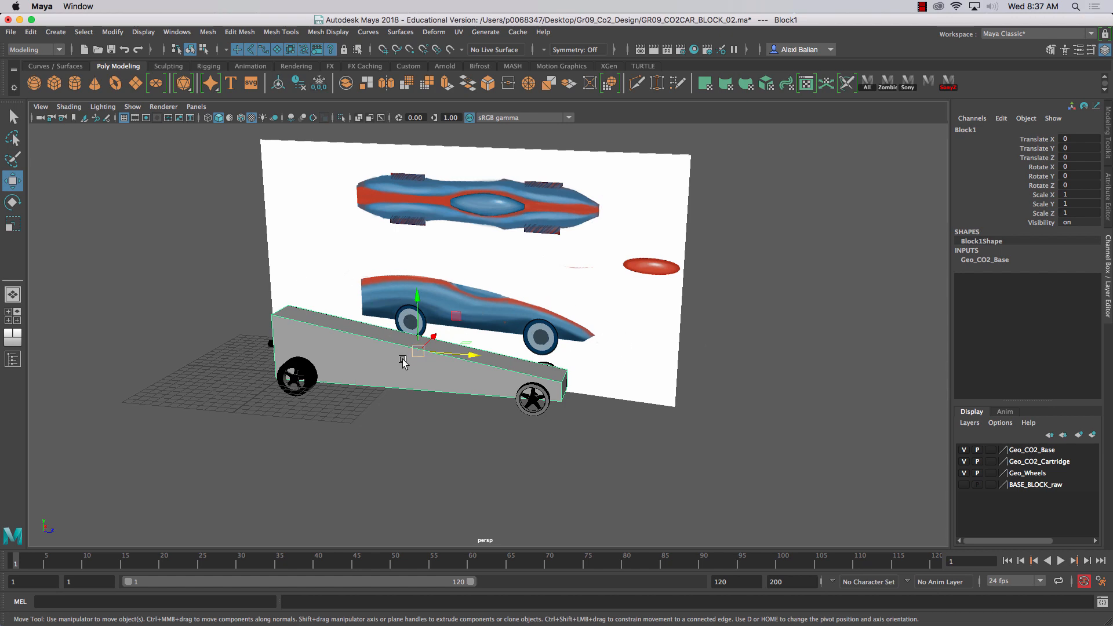
pyautogui.keyDown('alt'); pyautogui.moveTo(403, 362); pyautogui.dragTo(348, 336); pyautogui.keyUp('alt')
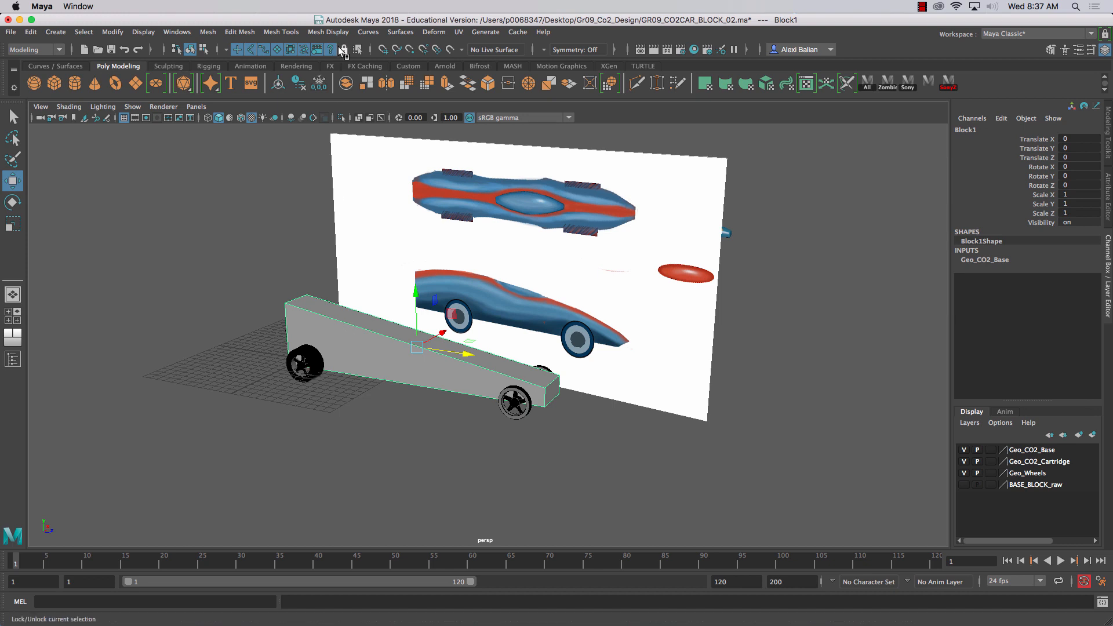
pyautogui.click(272, 33)
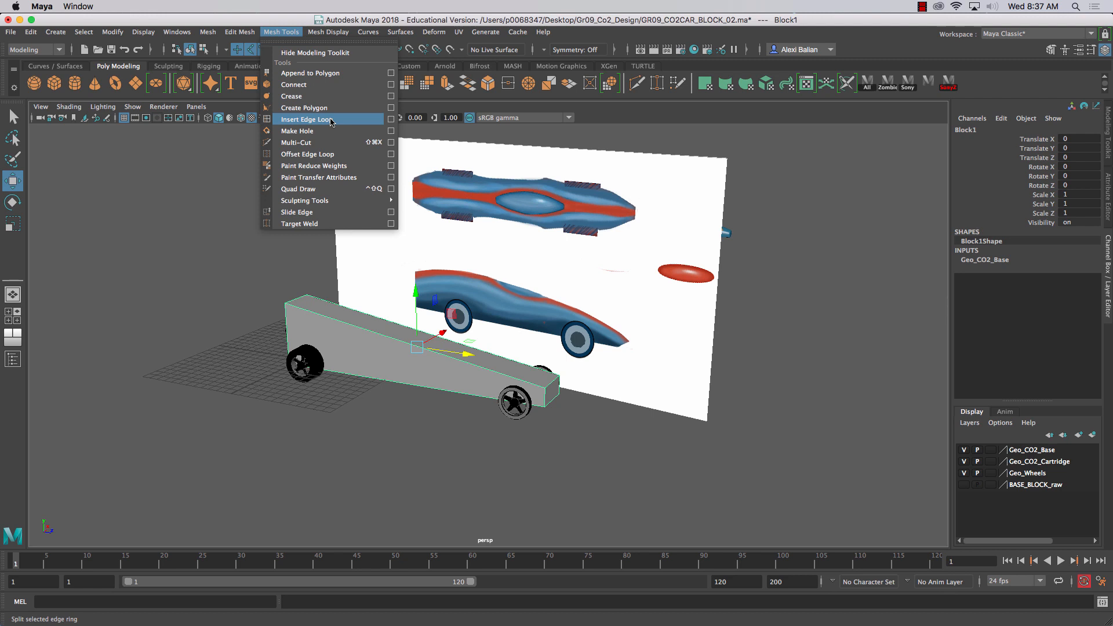
pyautogui.click(308, 119)
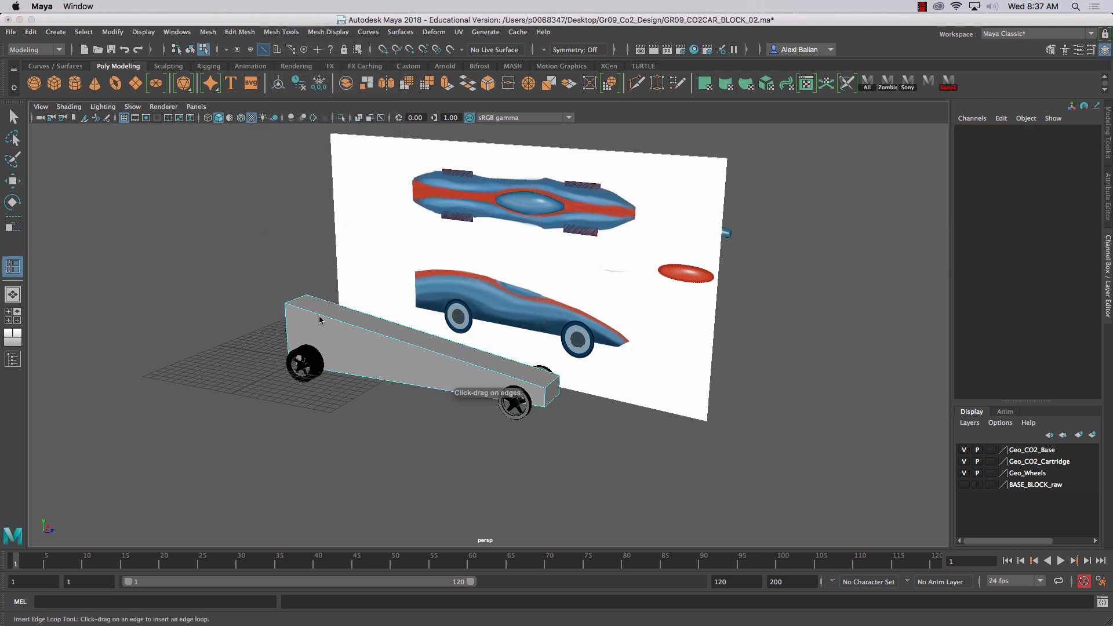
pyautogui.moveTo(319, 316); pyautogui.dragTo(317, 319)
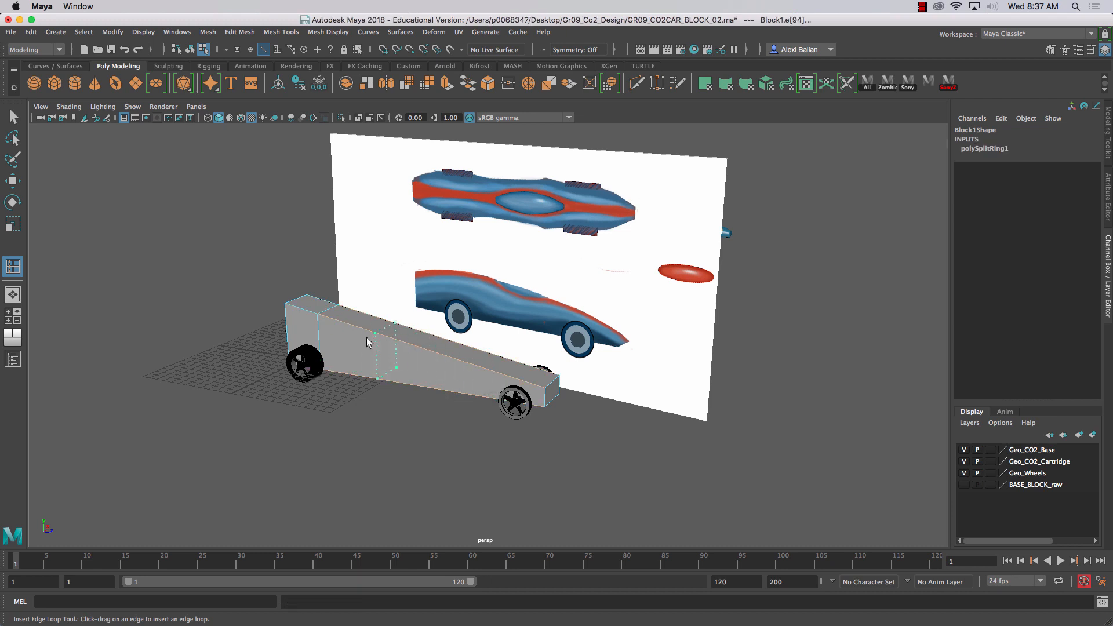
pyautogui.click(345, 334)
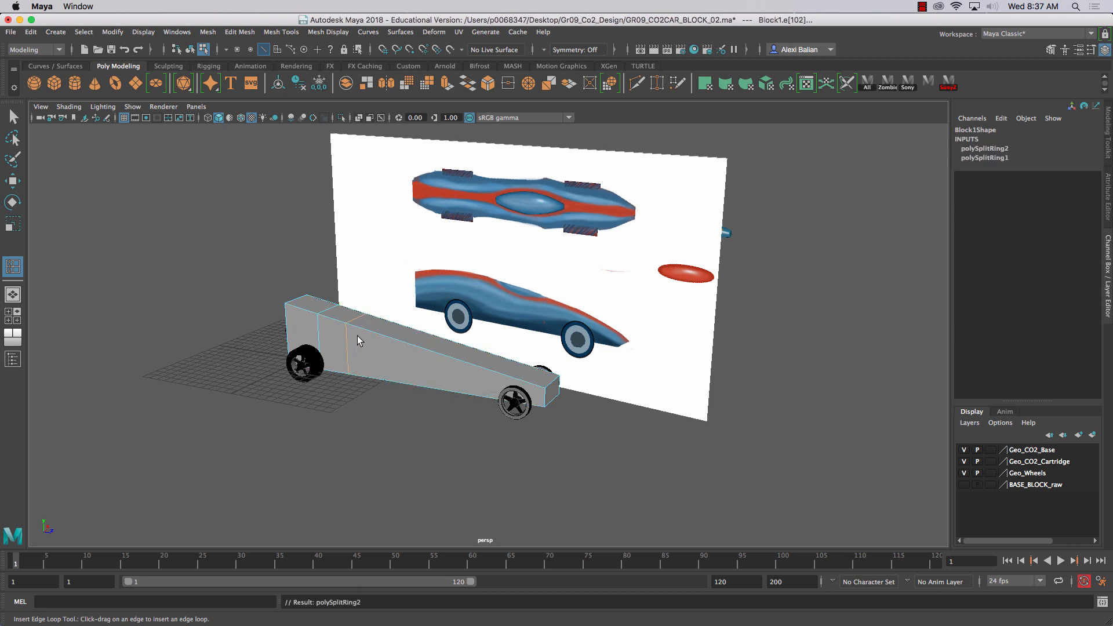
# - Insert five more vertical edge loops around the wedge block, spaced from its middle to its low front end
pyautogui.click(386, 342)
pyautogui.click(435, 357)
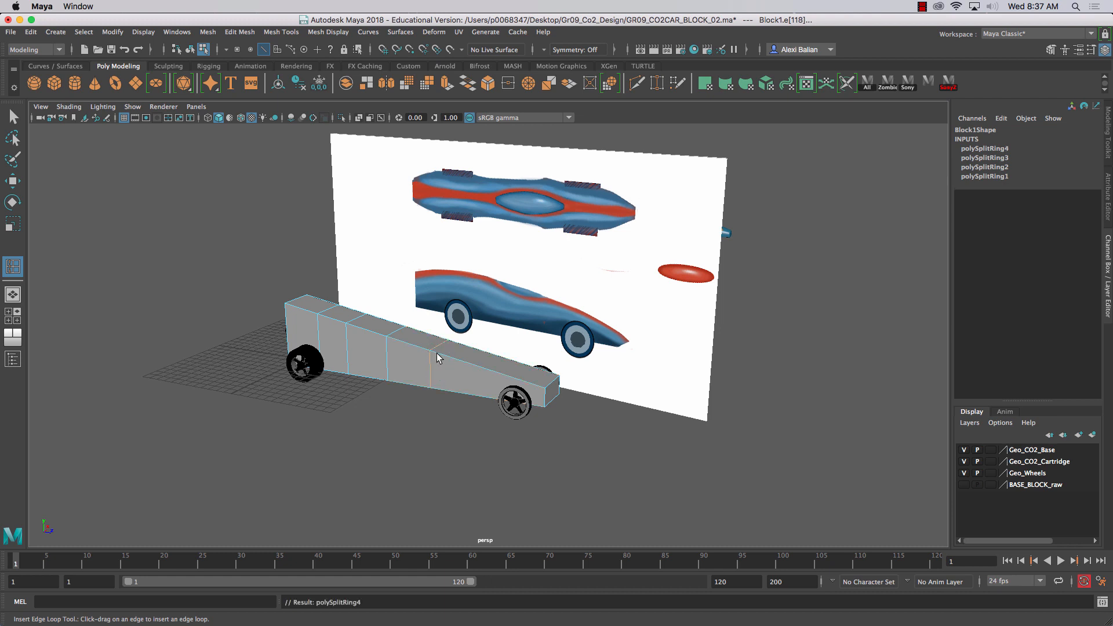
pyautogui.click(472, 373)
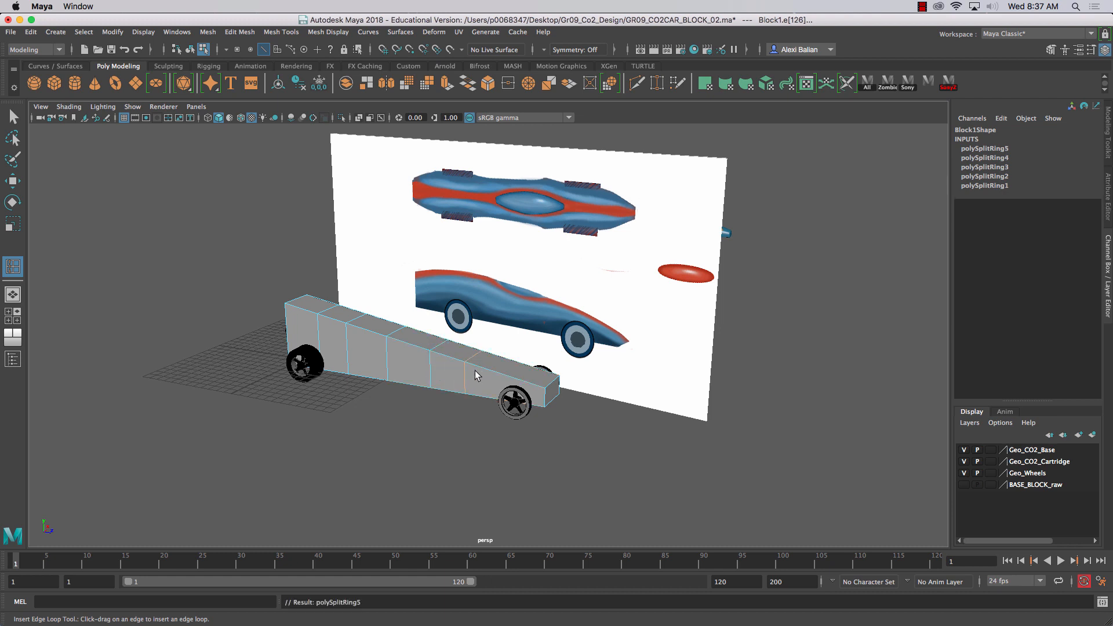
pyautogui.click(503, 382)
pyautogui.click(529, 391)
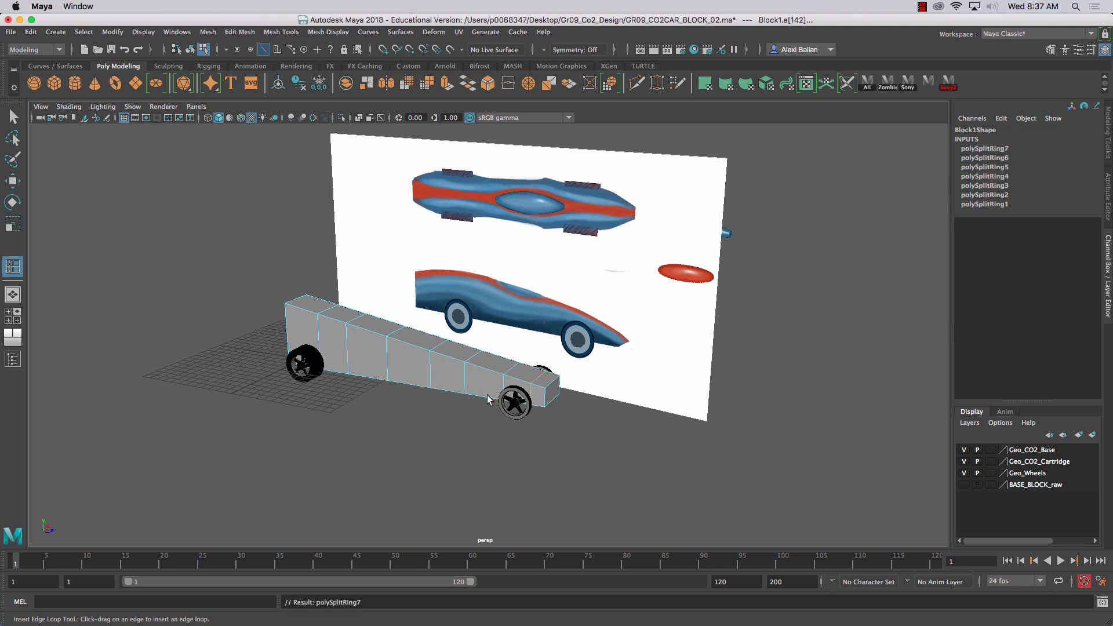
pyautogui.keyDown('alt'); pyautogui.moveTo(489, 399); pyautogui.dragTo(431, 412); pyautogui.keyUp('alt')
pyautogui.press('w')
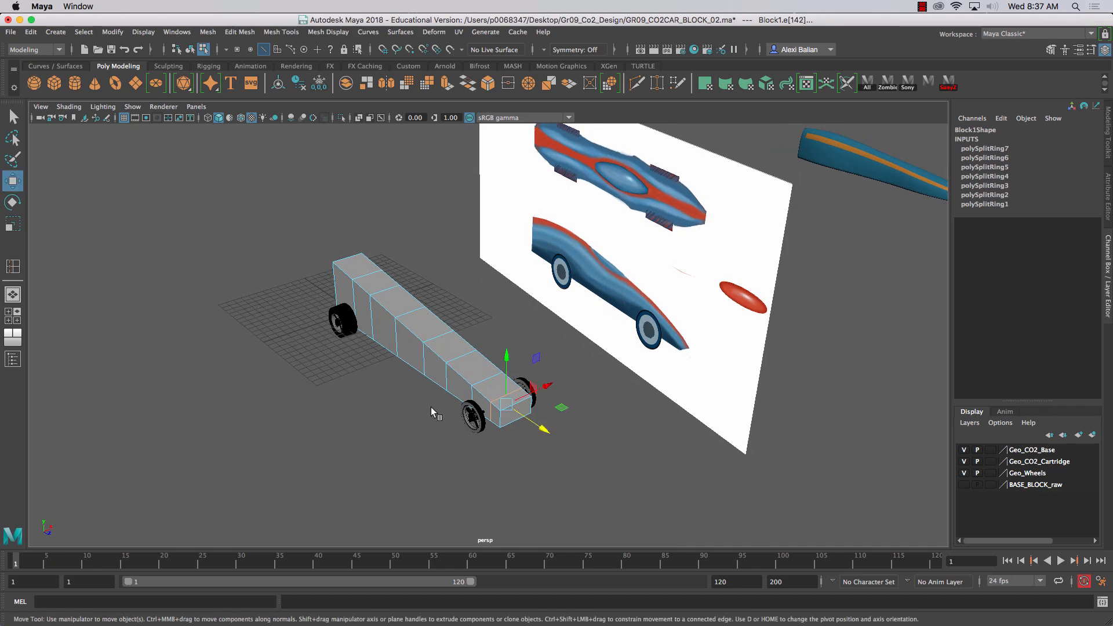
# - Insert one lengthwise edge loop around the wedge block, low on its sides near the bottom edge
pyautogui.keyDown('alt'); pyautogui.moveTo(309, 432); pyautogui.dragTo(385, 373); pyautogui.keyUp('alt')
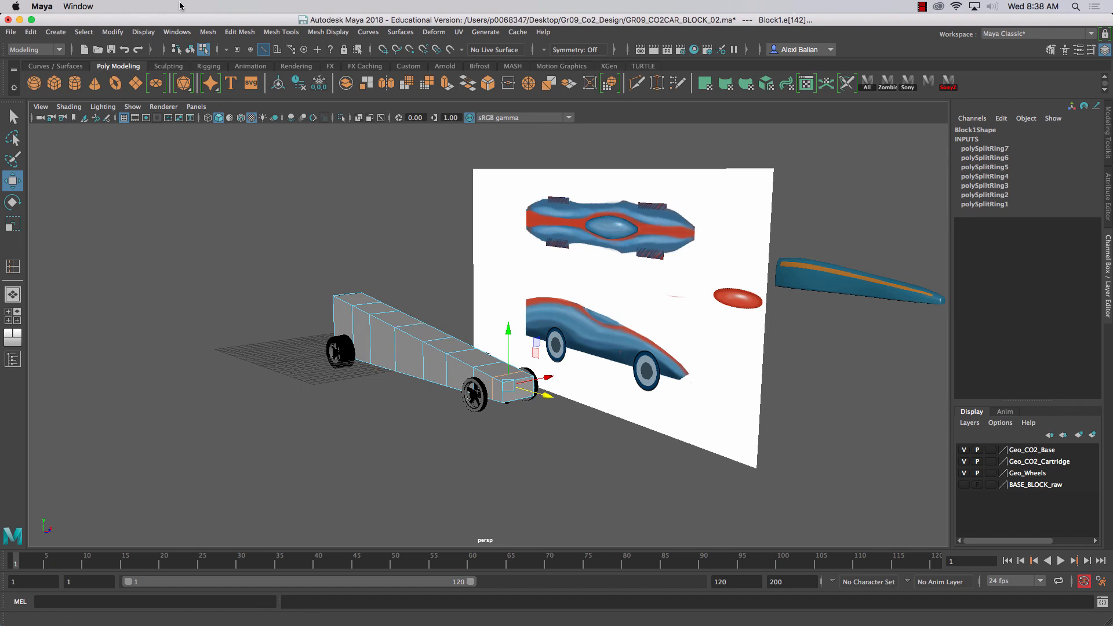
pyautogui.click(285, 33)
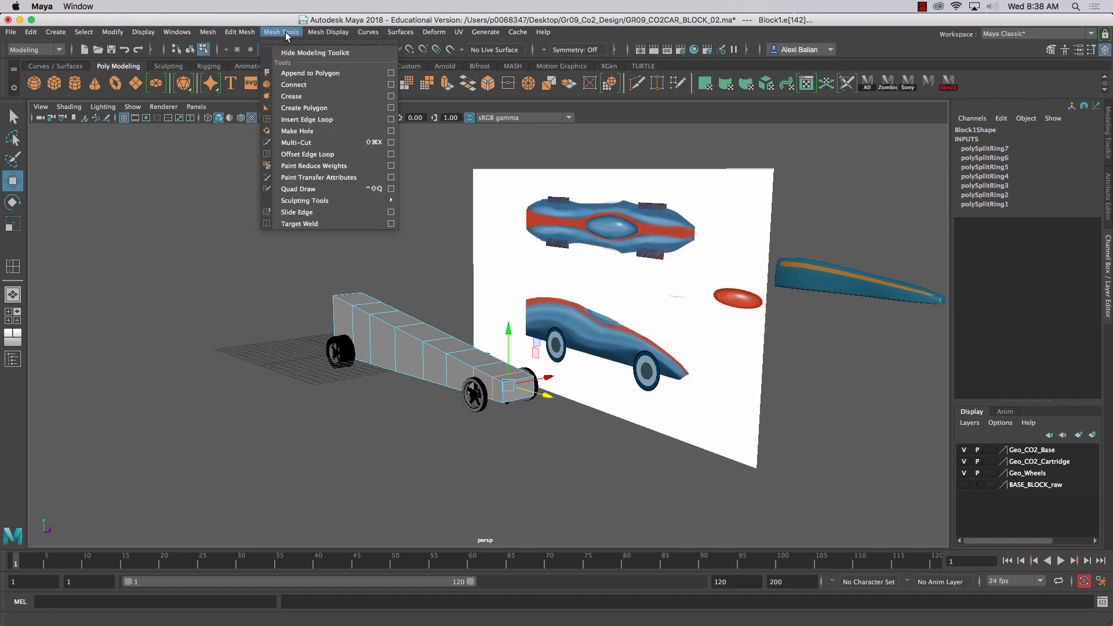
pyautogui.click(305, 119)
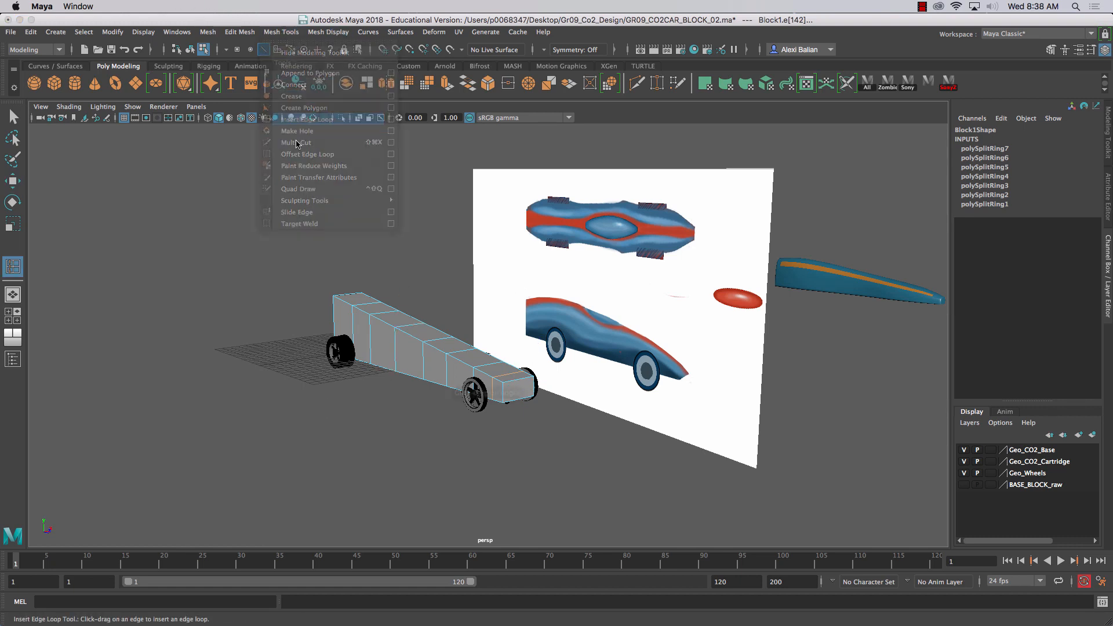
pyautogui.click(371, 363)
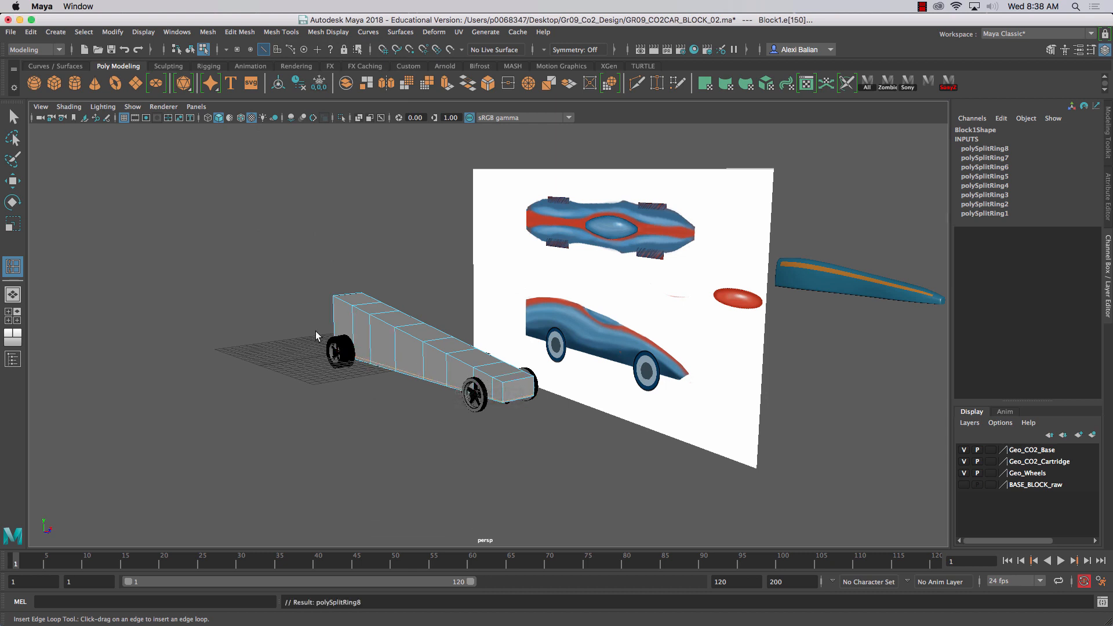
pyautogui.press('w')
pyautogui.scroll(3, 313, 290)
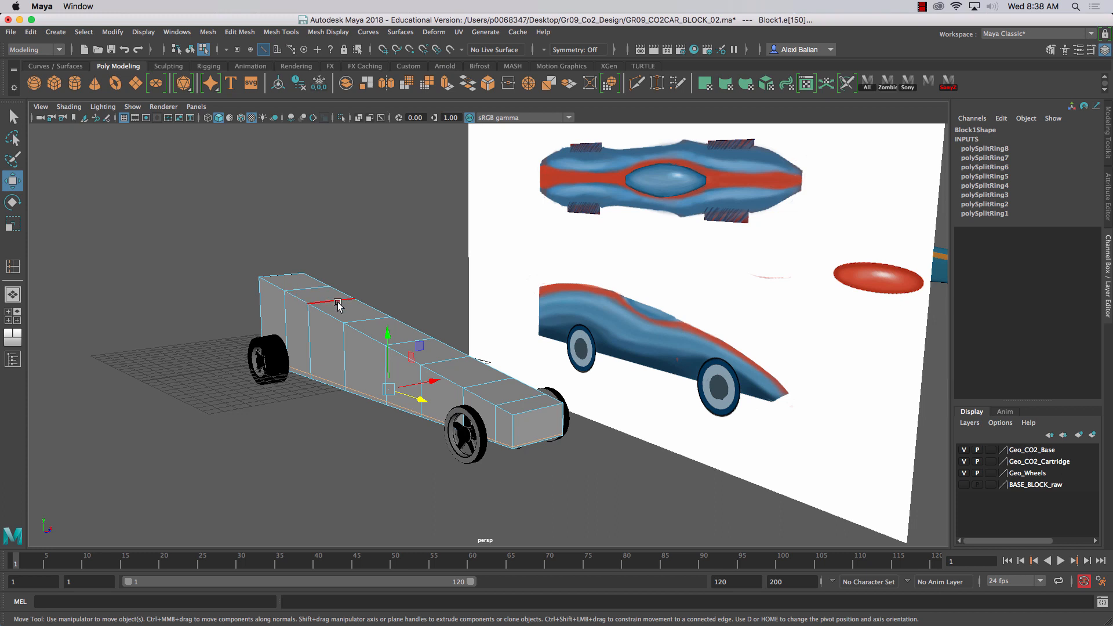
# - Switch the wedge block to object selection and turn its smooth mesh preview on and back off
pyautogui.moveTo(338, 306); pyautogui.dragTo(390, 286, button='right')
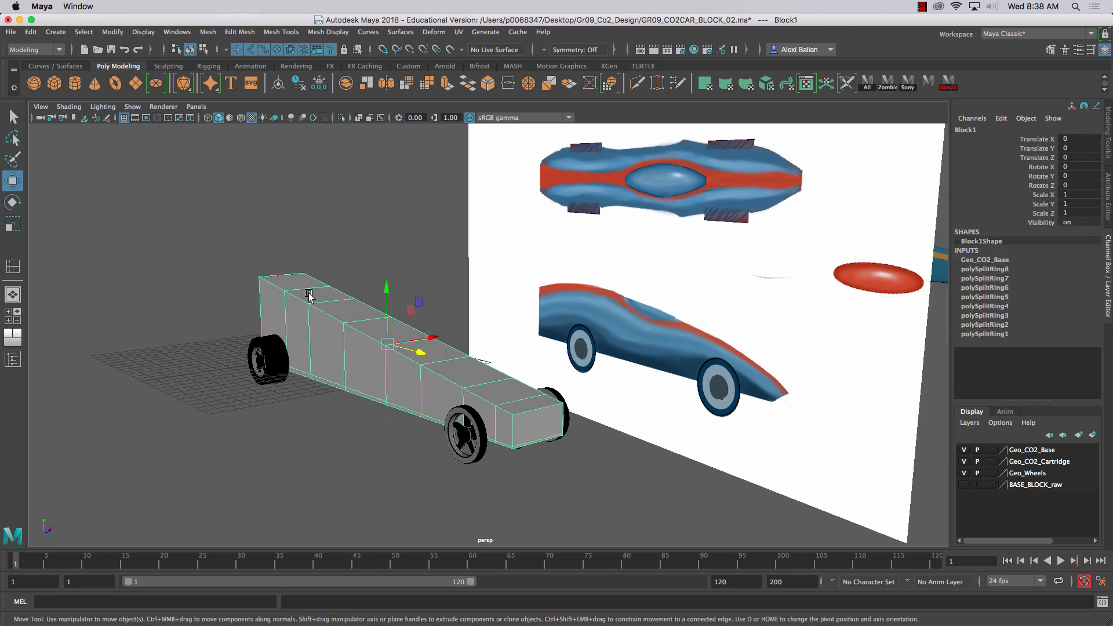
pyautogui.scroll(-3, 412, 347)
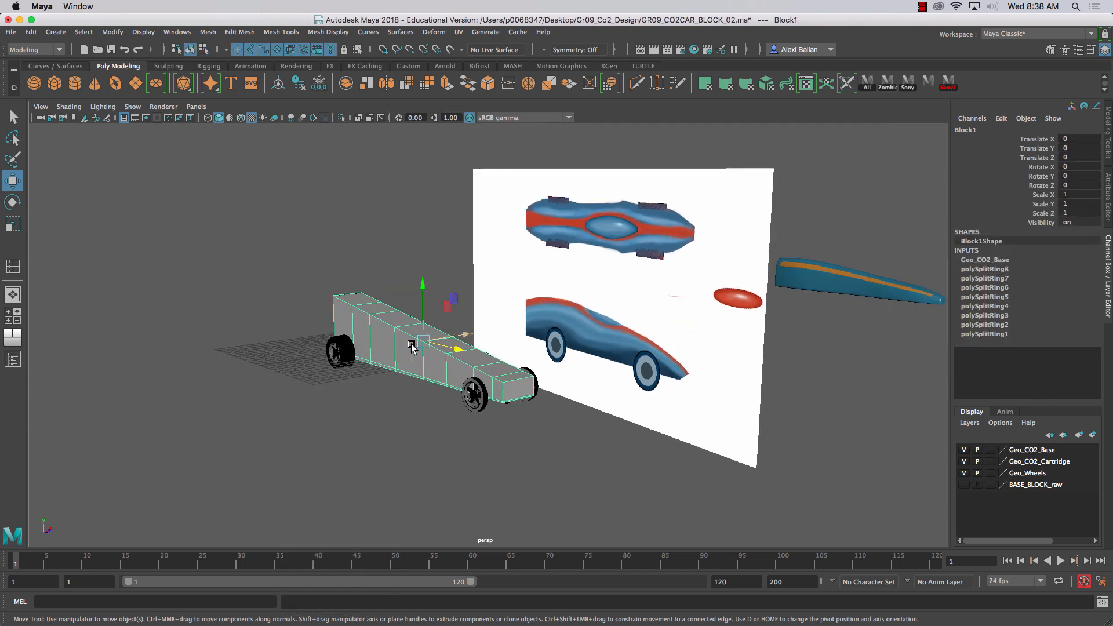
pyautogui.scroll(2, 412, 347)
pyautogui.press('3')
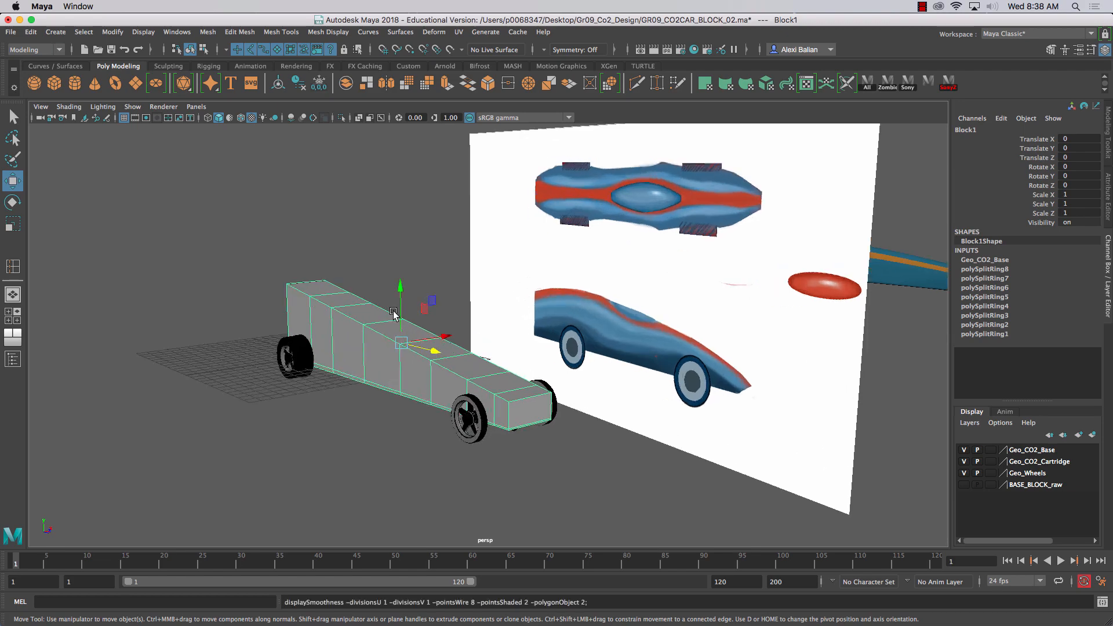
pyautogui.keyDown('alt'); pyautogui.moveTo(392, 323); pyautogui.dragTo(357, 342); pyautogui.keyUp('alt')
pyautogui.press('1')
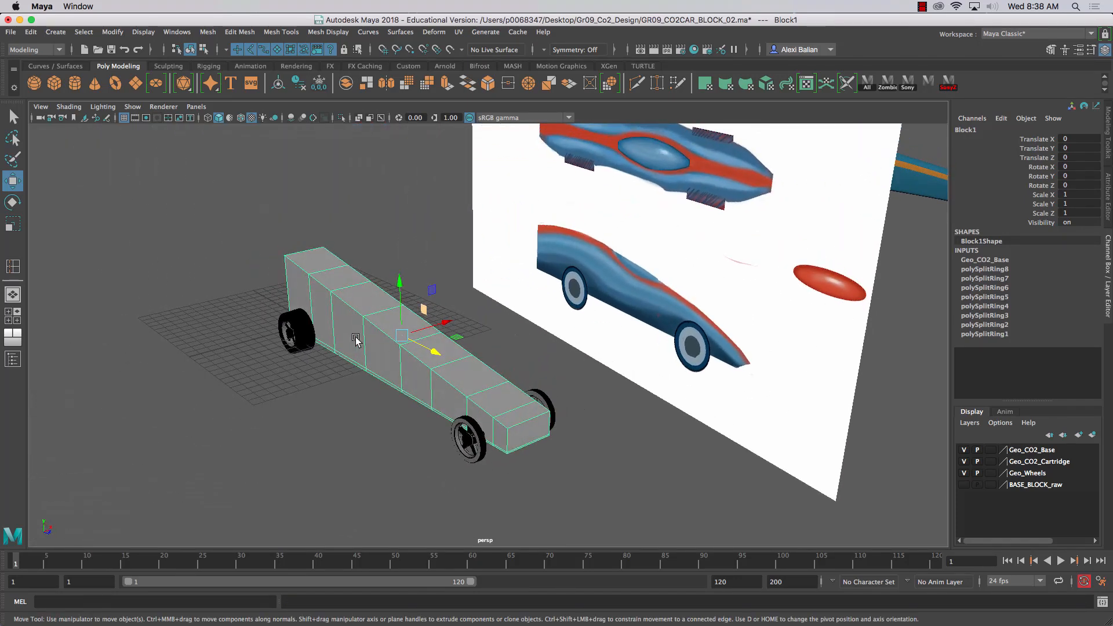
# - Duplicate the wedge block and move the copy along X to about -18.149, beside the original
pyautogui.hotkey('ctrl', 'd')
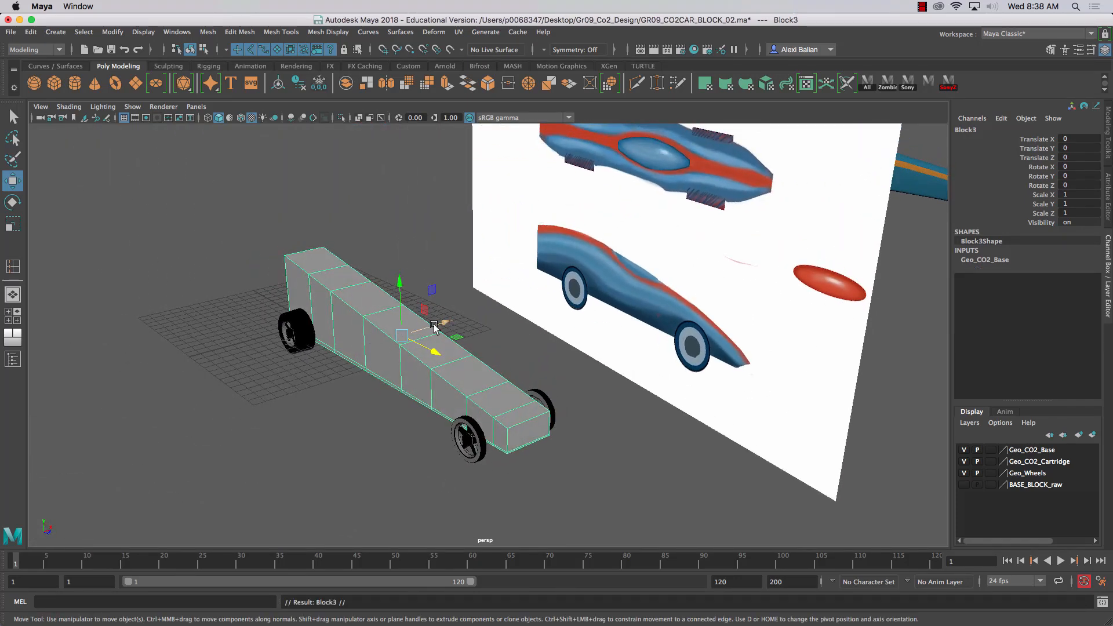
pyautogui.moveTo(444, 320); pyautogui.dragTo(277, 428)
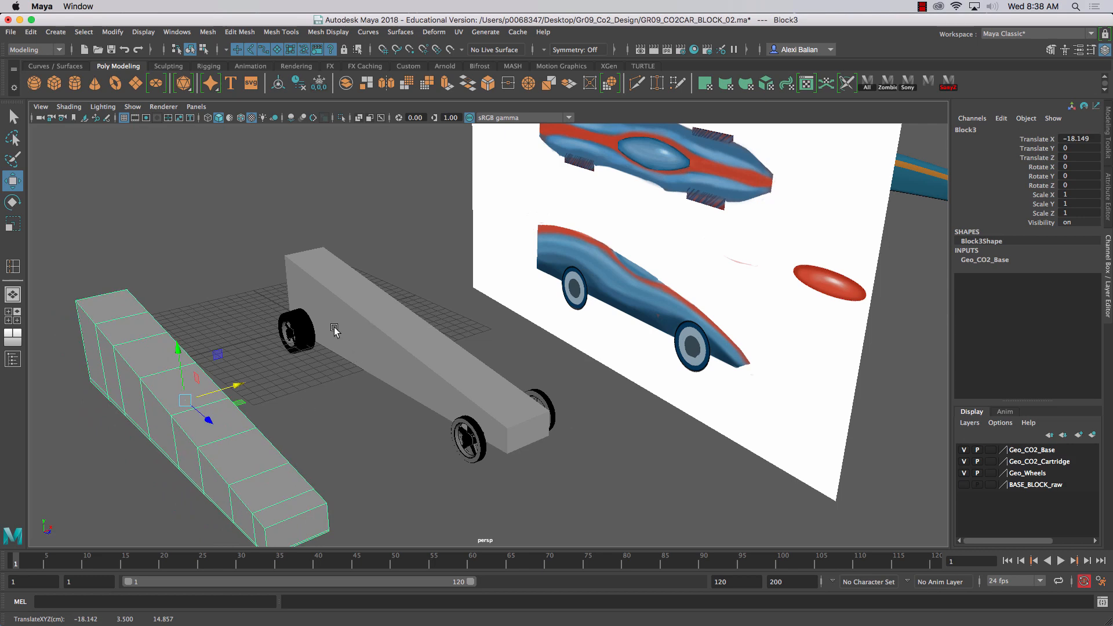
pyautogui.keyDown('alt'); pyautogui.moveTo(335, 331); pyautogui.dragTo(504, 278); pyautogui.keyUp('alt')
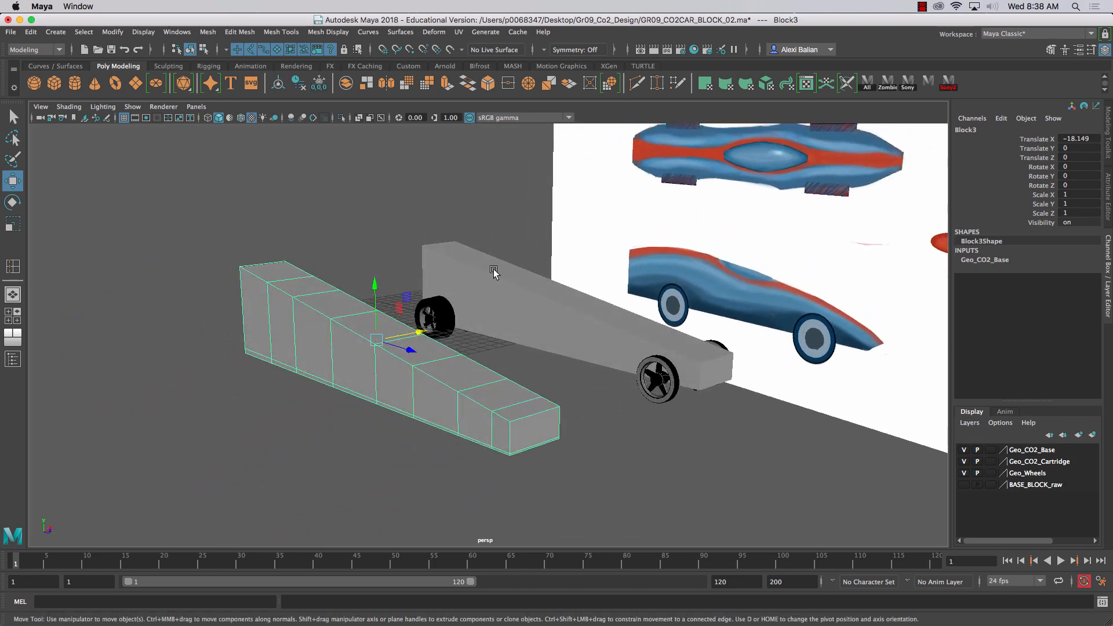
# - Apply Smooth with one division to the duplicated wedge block
pyautogui.click(494, 274)
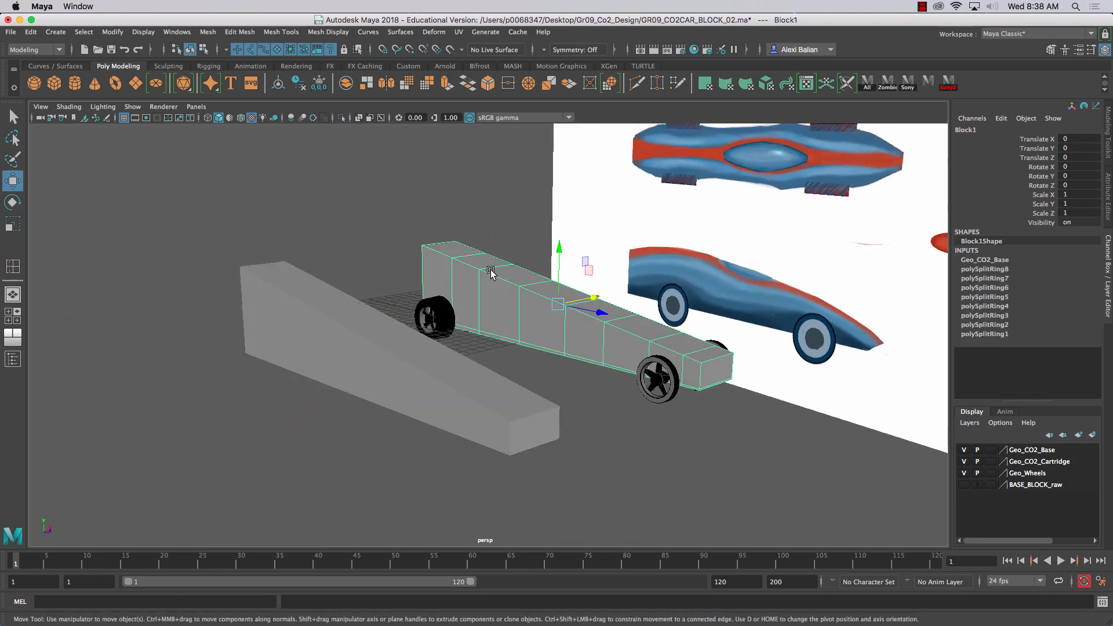
pyautogui.click(340, 327)
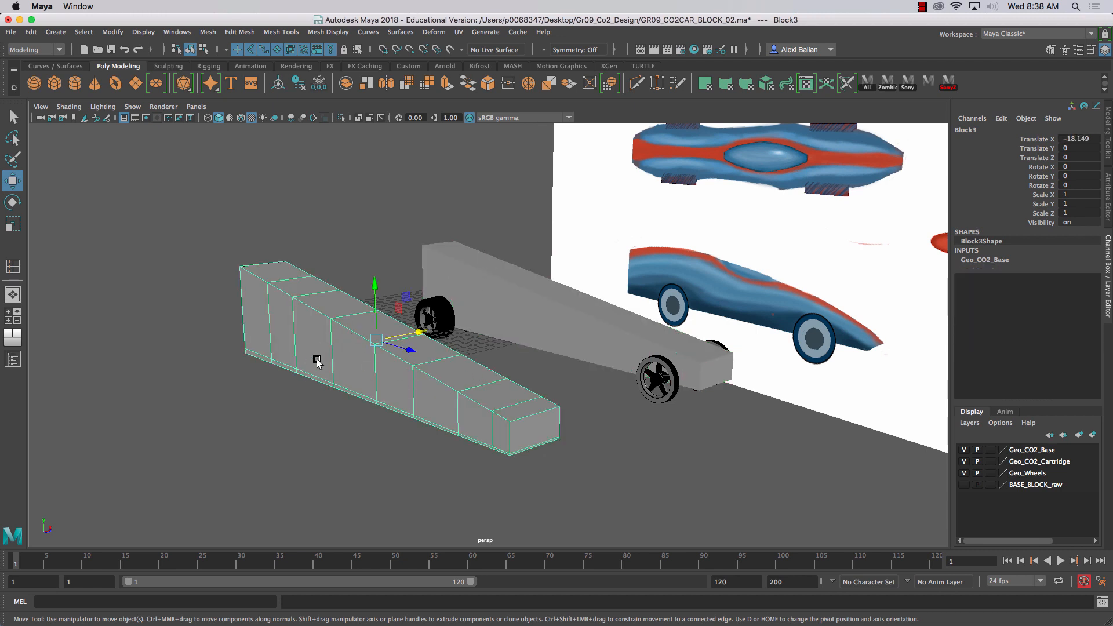
pyautogui.click(208, 32)
pyautogui.click(208, 140)
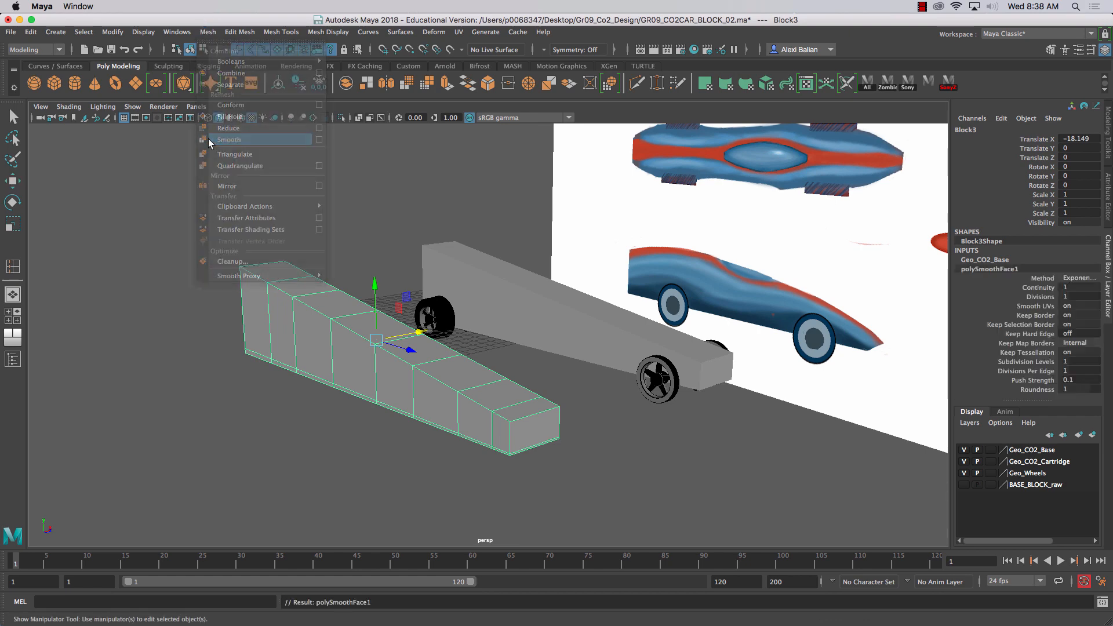
pyautogui.moveTo(281, 169)
pyautogui.keyDown('alt'); pyautogui.mouseDown()
pyautogui.moveTo(179, 162)
pyautogui.moveTo(264, 166)
pyautogui.mouseUp(); pyautogui.keyUp('alt')
pyautogui.click(281, 210)
# - Select the original wedge block together with its wheels and move them back along Z to about -64.291
pyautogui.keyDown('alt'); pyautogui.moveTo(273, 216); pyautogui.dragTo(714, 516); pyautogui.keyUp('alt')
pyautogui.click(308, 293)
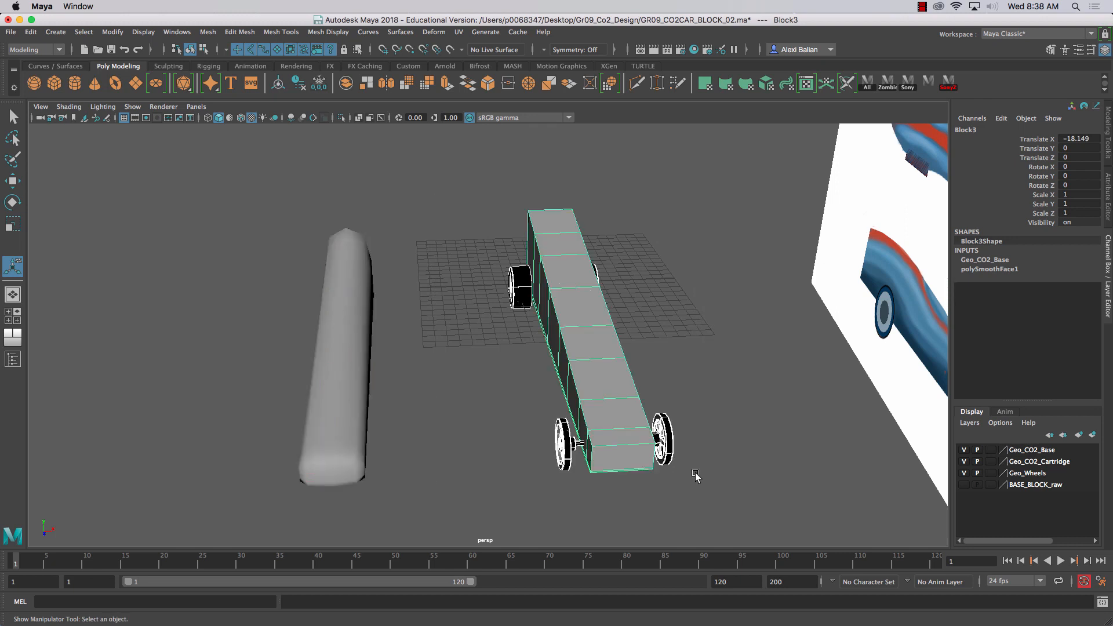
pyautogui.press('w')
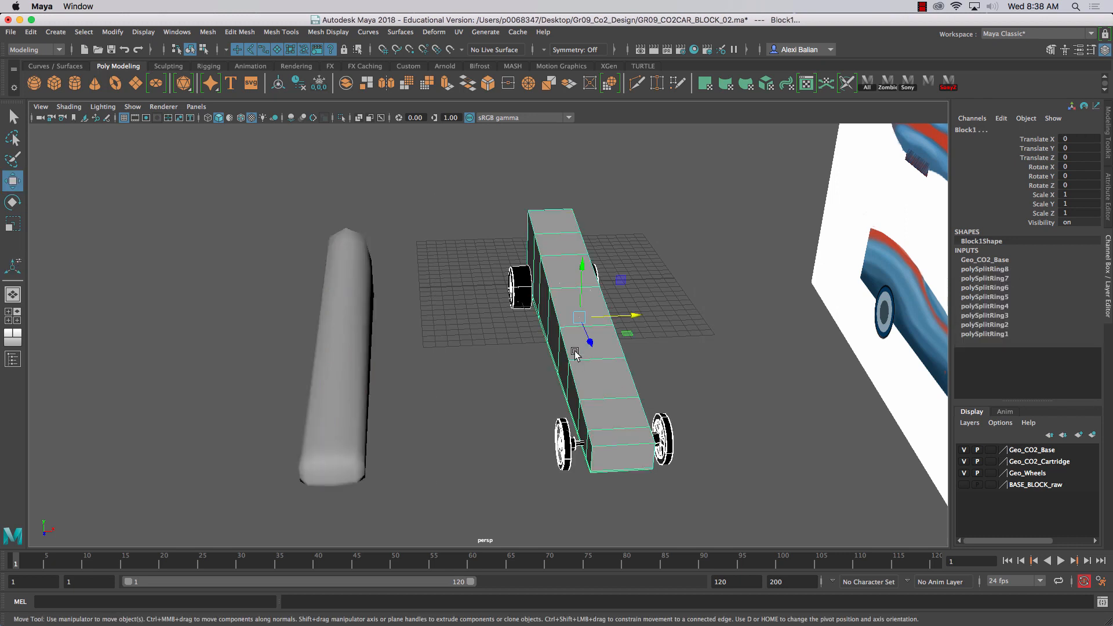
pyautogui.moveTo(593, 347); pyautogui.dragTo(568, 301)
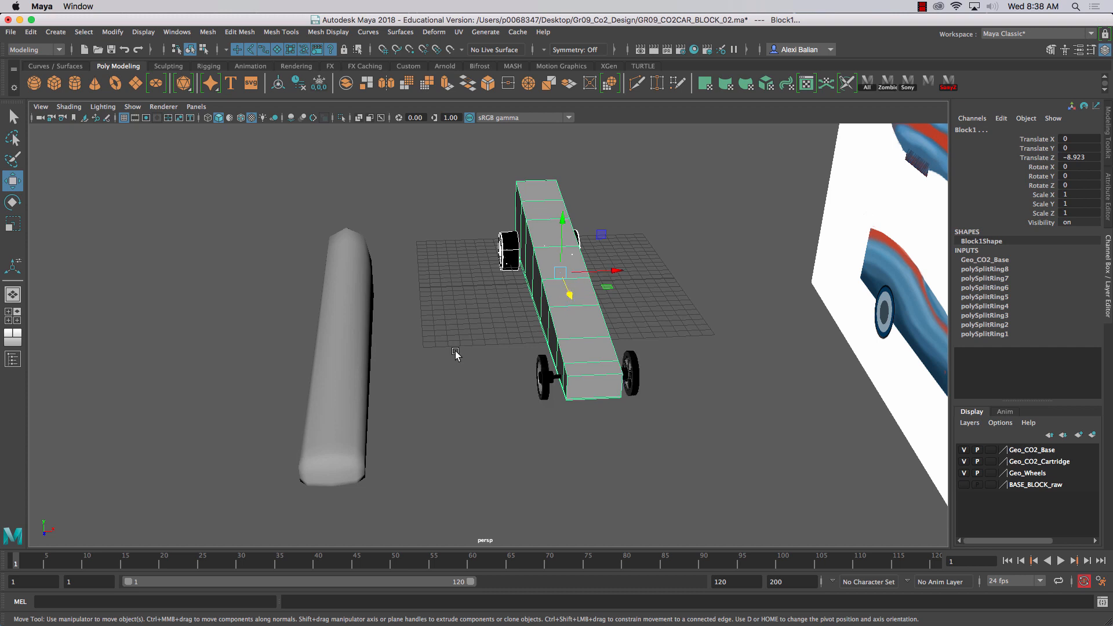
pyautogui.moveTo(452, 151); pyautogui.dragTo(689, 450)
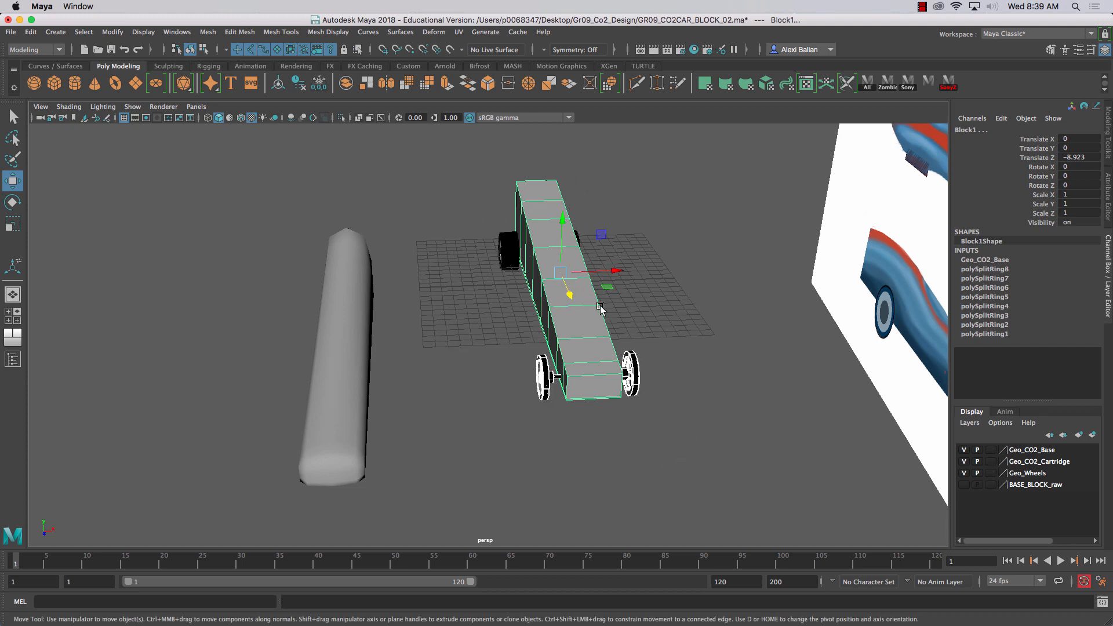
pyautogui.moveTo(570, 296); pyautogui.dragTo(455, 146)
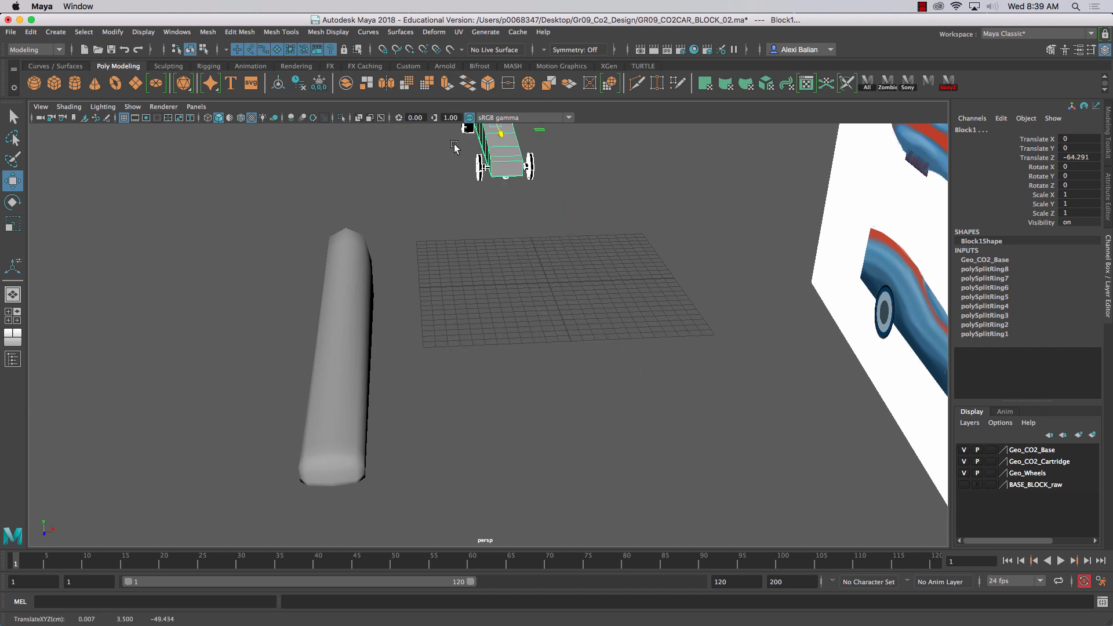
# - Make the smoothed block semi-transparent by raising the transparency of its lambert1 material
pyautogui.keyDown('alt'); pyautogui.moveTo(267, 234); pyautogui.dragTo(342, 231); pyautogui.keyUp('alt')
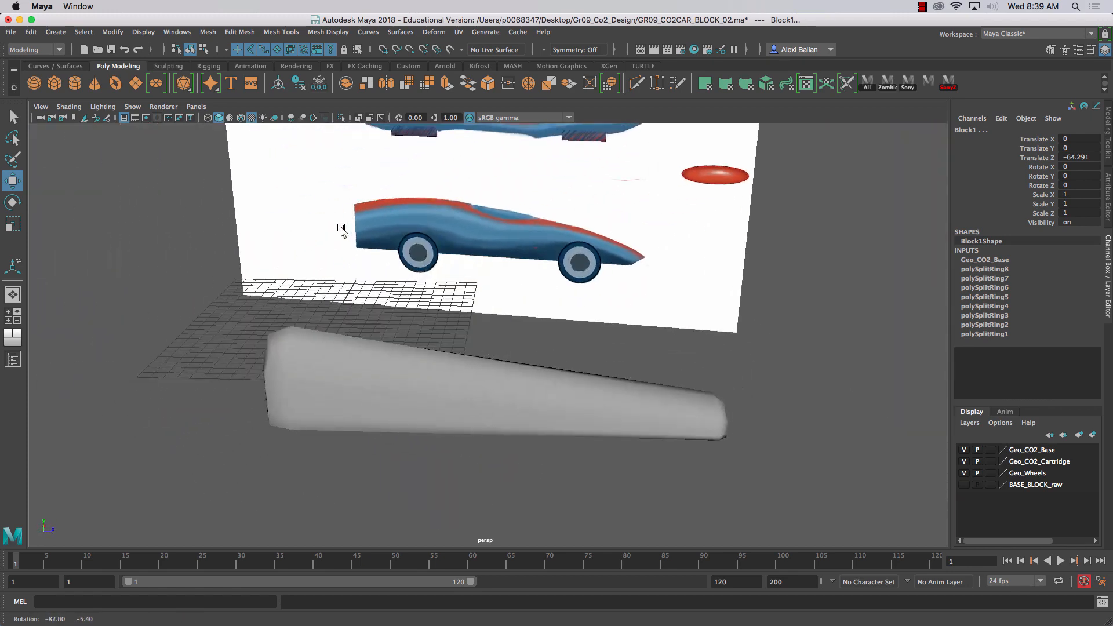
pyautogui.click(363, 350)
pyautogui.keyDown('alt'); pyautogui.moveTo(517, 398); pyautogui.dragTo(467, 297); pyautogui.keyUp('alt')
pyautogui.hotkey('ctrl', 'a')
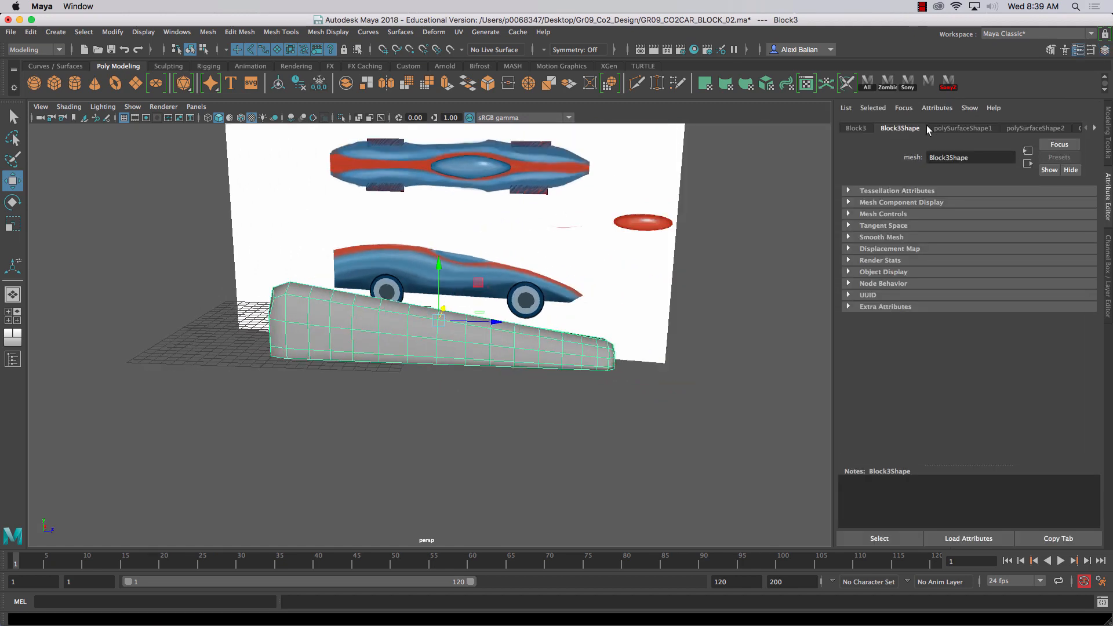
pyautogui.click(1096, 127)
pyautogui.click(1095, 127)
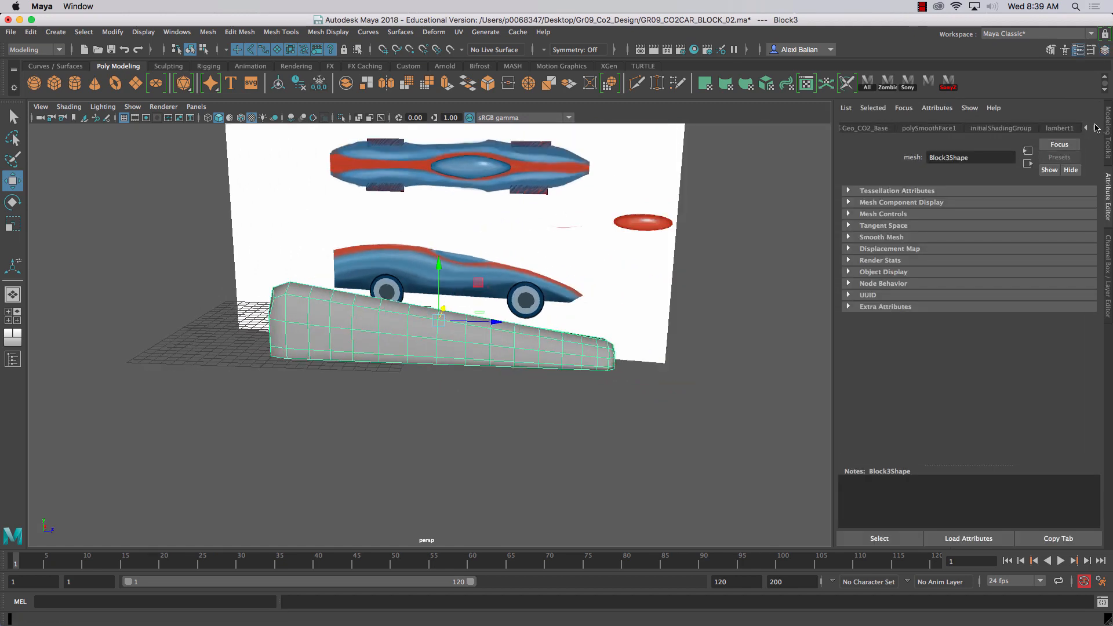
pyautogui.click(1065, 131)
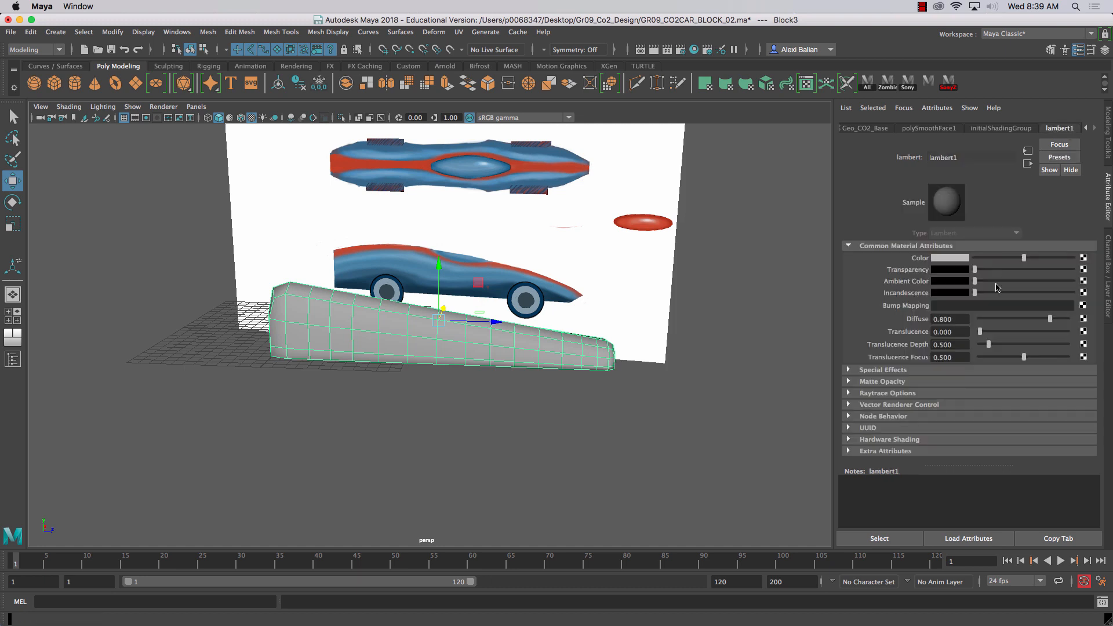
pyautogui.moveTo(975, 270); pyautogui.dragTo(994, 272)
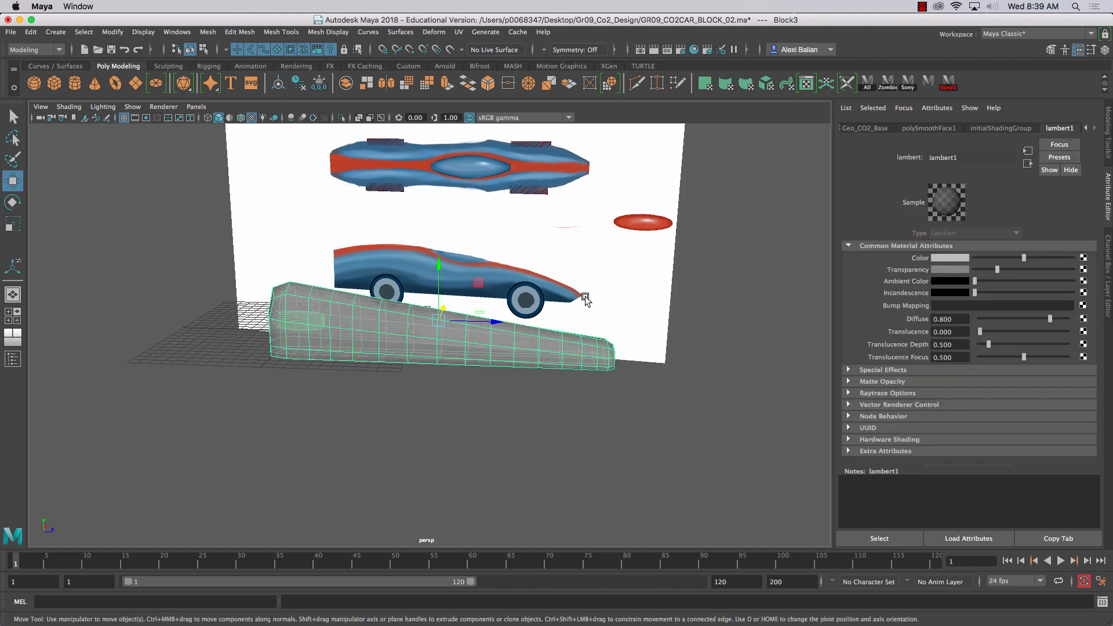
# - Switch to the left orthographic view and lower the smoothed block until its underside lines up with the reference car's body
pyautogui.keyDown('alt'); pyautogui.moveTo(572, 320); pyautogui.dragTo(513, 333); pyautogui.keyUp('alt')
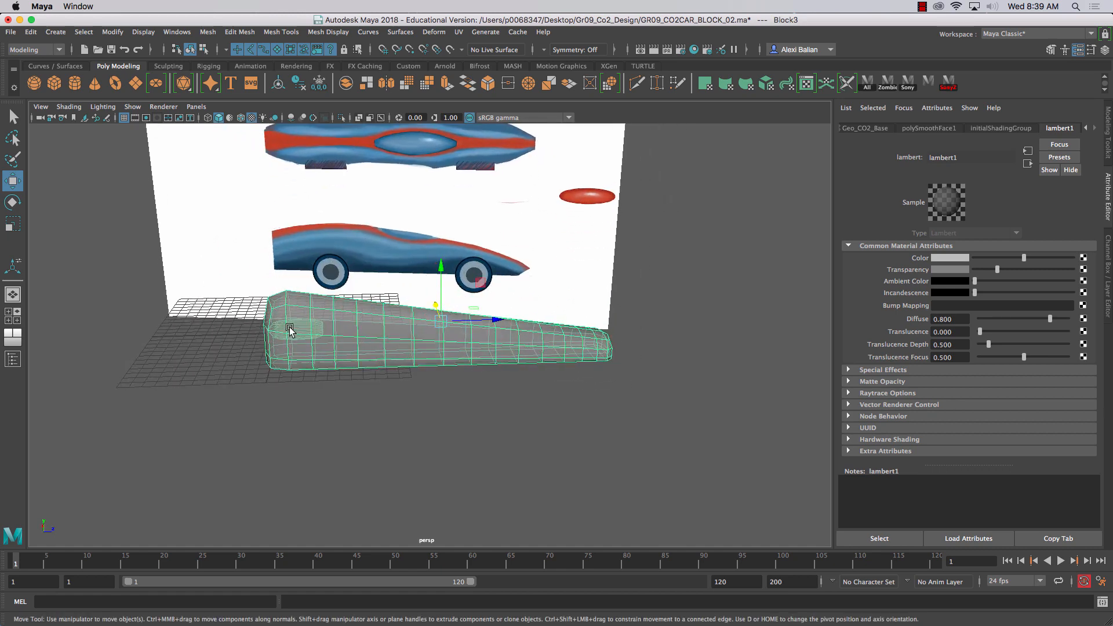
pyautogui.keyDown('alt'); pyautogui.moveTo(383, 318); pyautogui.dragTo(380, 295); pyautogui.keyUp('alt')
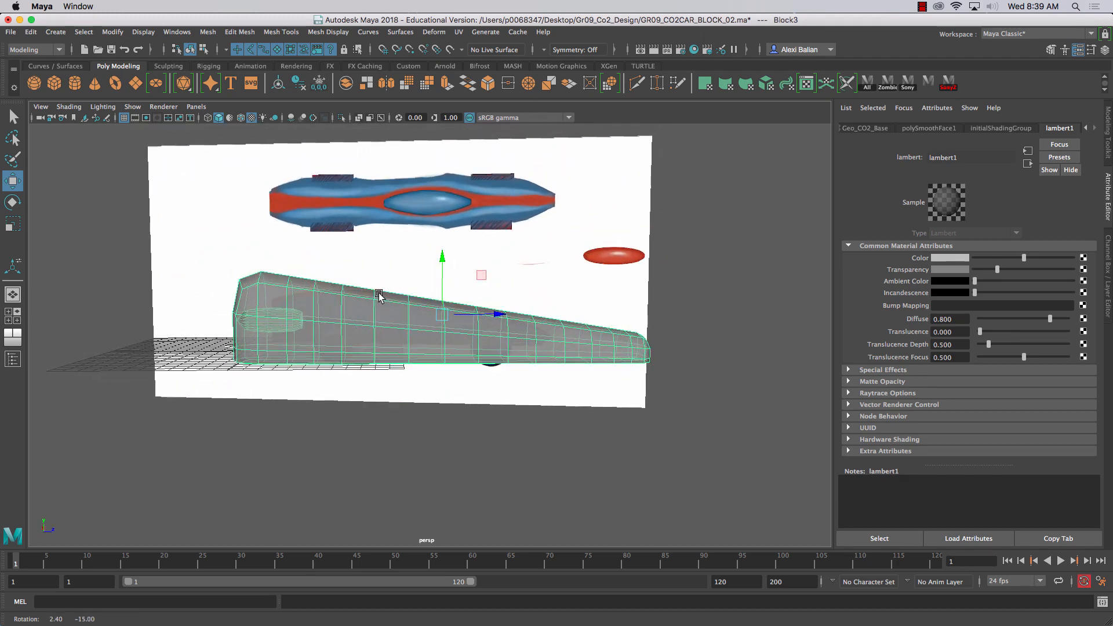
pyautogui.click(195, 107)
pyautogui.moveTo(232, 142)
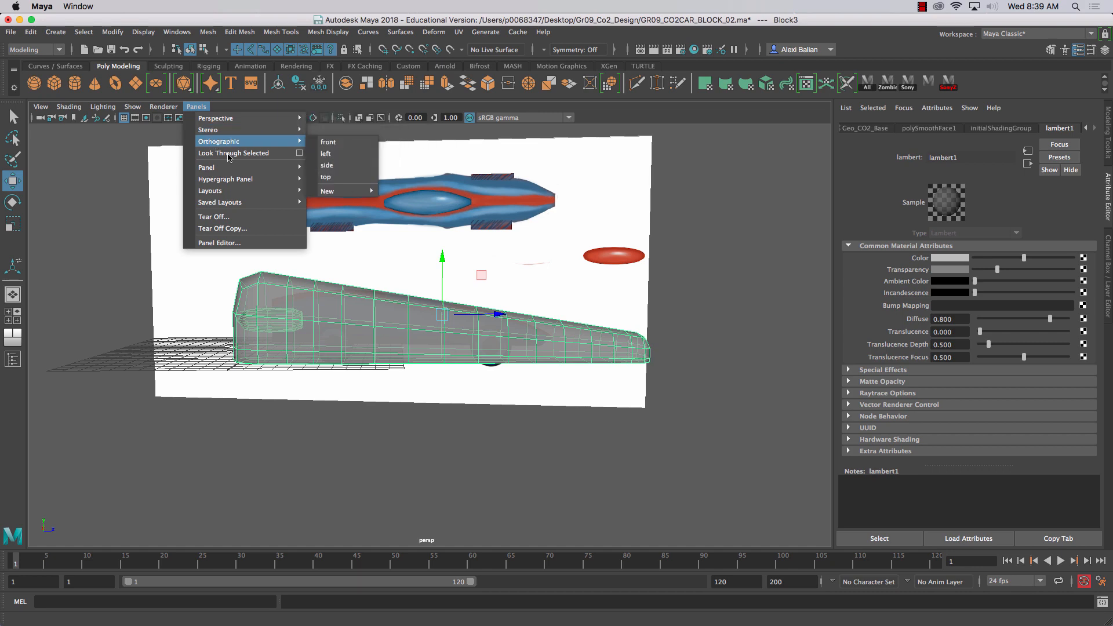
pyautogui.click(327, 154)
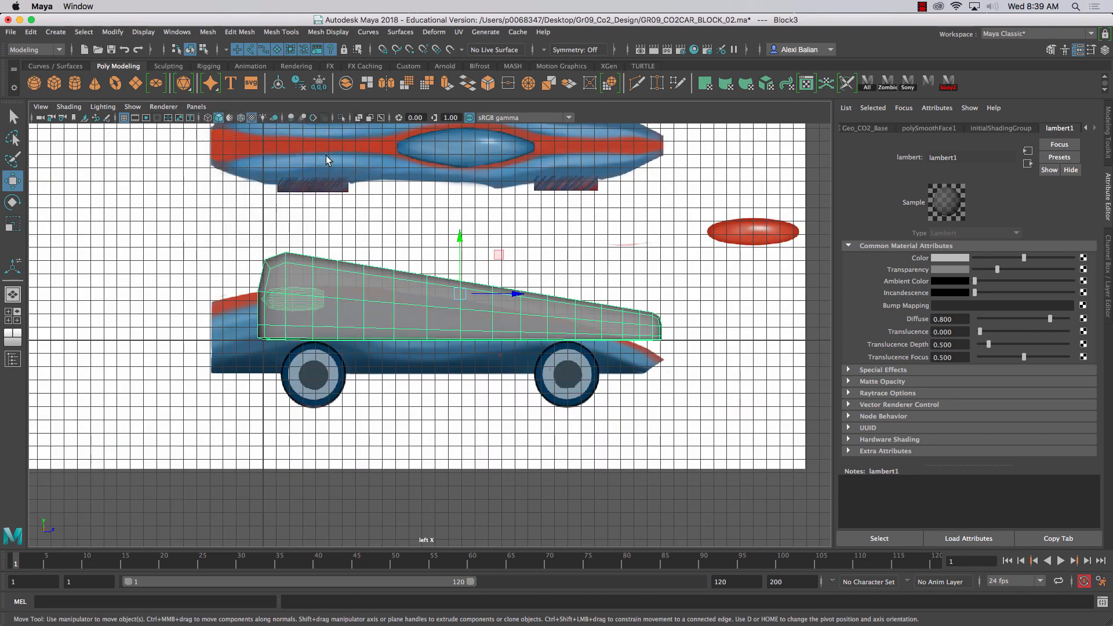
pyautogui.moveTo(460, 253); pyautogui.dragTo(460, 297)
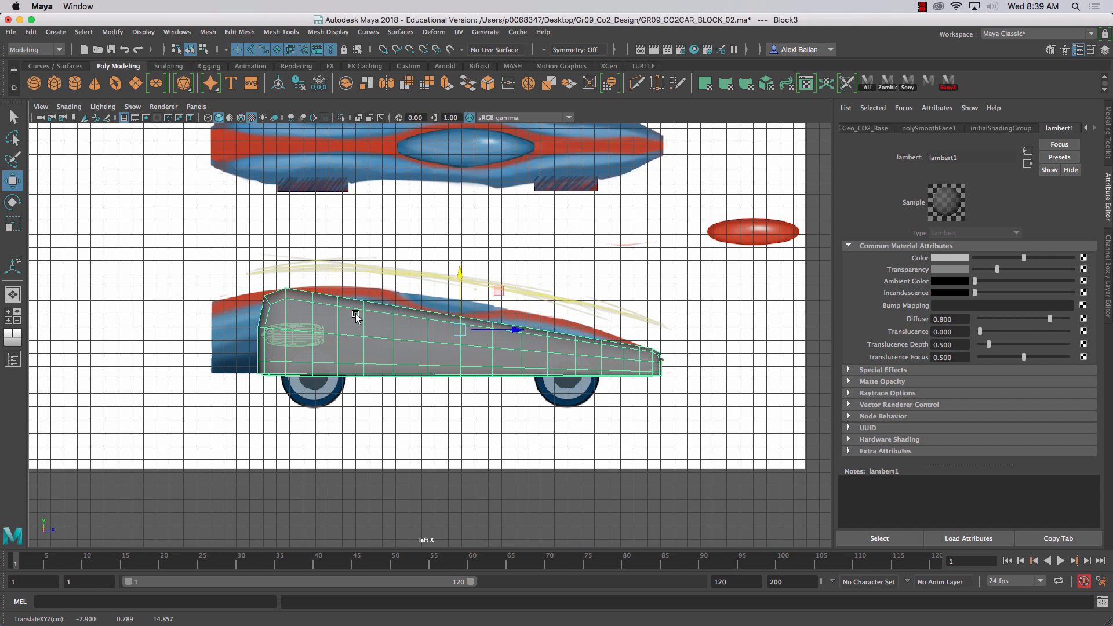
# - Stretch the smoothed block along Z toward the reference car's tail and nose, and raise the lambert1 transparency further
pyautogui.press('r')
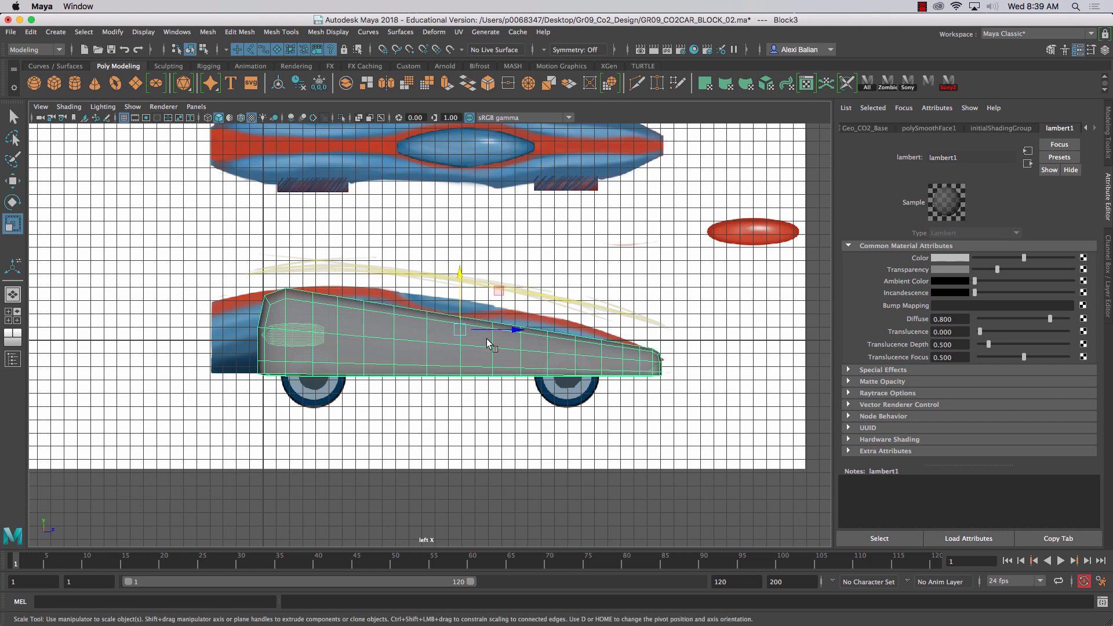
pyautogui.moveTo(515, 331); pyautogui.dragTo(495, 331)
pyautogui.press('w')
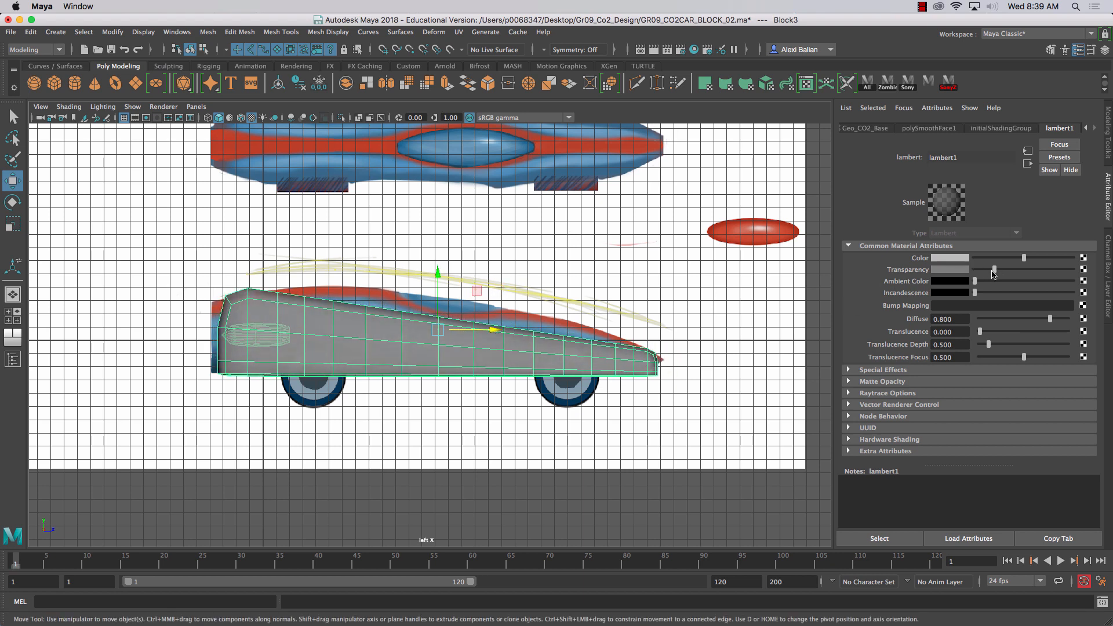
pyautogui.moveTo(994, 274); pyautogui.dragTo(1016, 276)
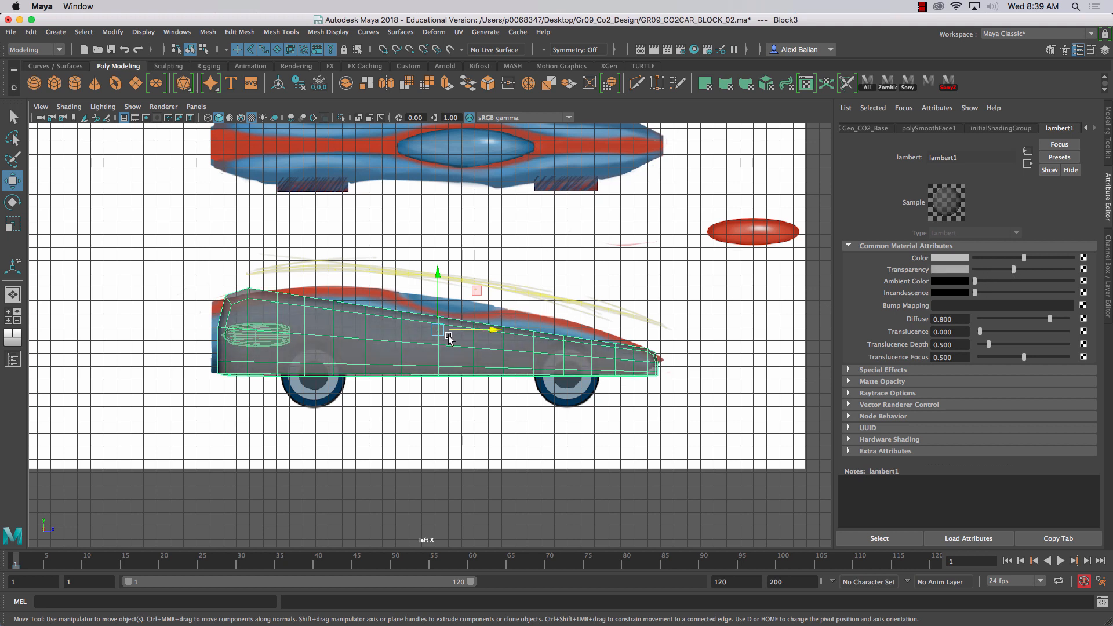
# - Move the block's rear end vertices back to the reference car's tail and lower the rear top vertices onto its roofline
pyautogui.moveTo(226, 316); pyautogui.dragTo(189, 311, button='right')
pyautogui.moveTo(185, 406); pyautogui.dragTo(241, 287)
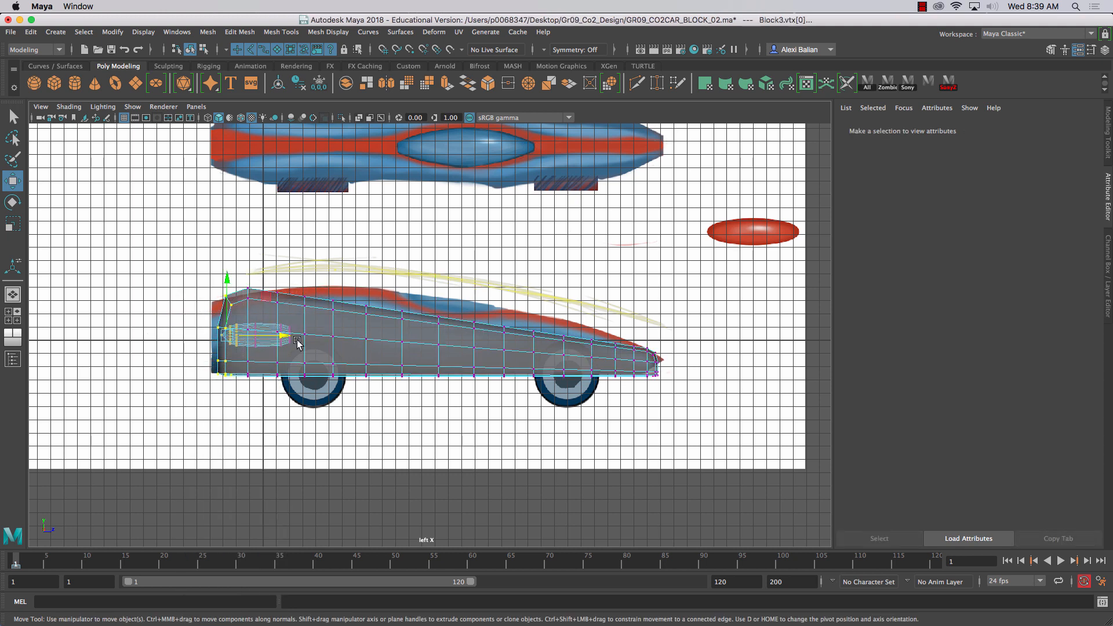
pyautogui.moveTo(283, 345); pyautogui.dragTo(275, 345)
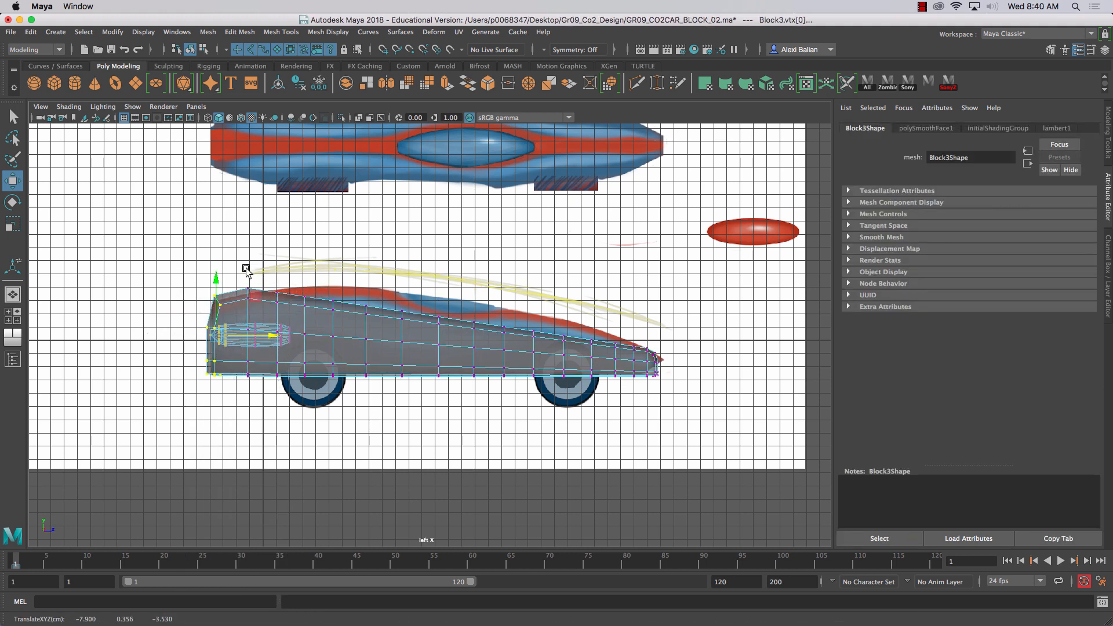
pyautogui.moveTo(231, 268)
pyautogui.mouseDown()
pyautogui.moveTo(265, 316)
pyautogui.moveTo(248, 262)
pyautogui.mouseUp()
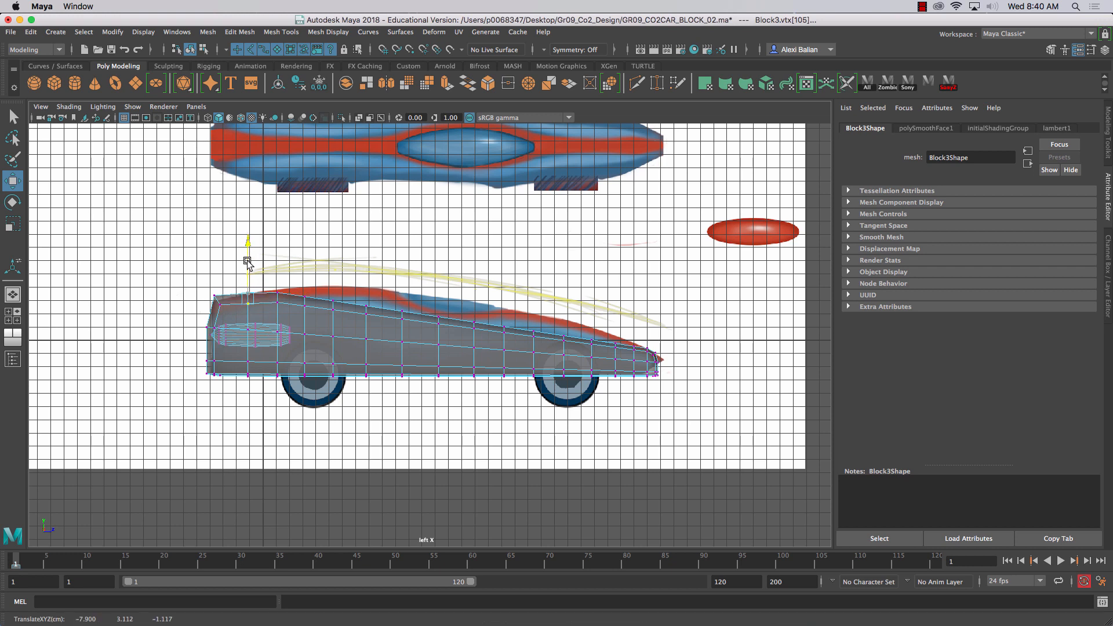
pyautogui.moveTo(182, 283); pyautogui.dragTo(226, 317)
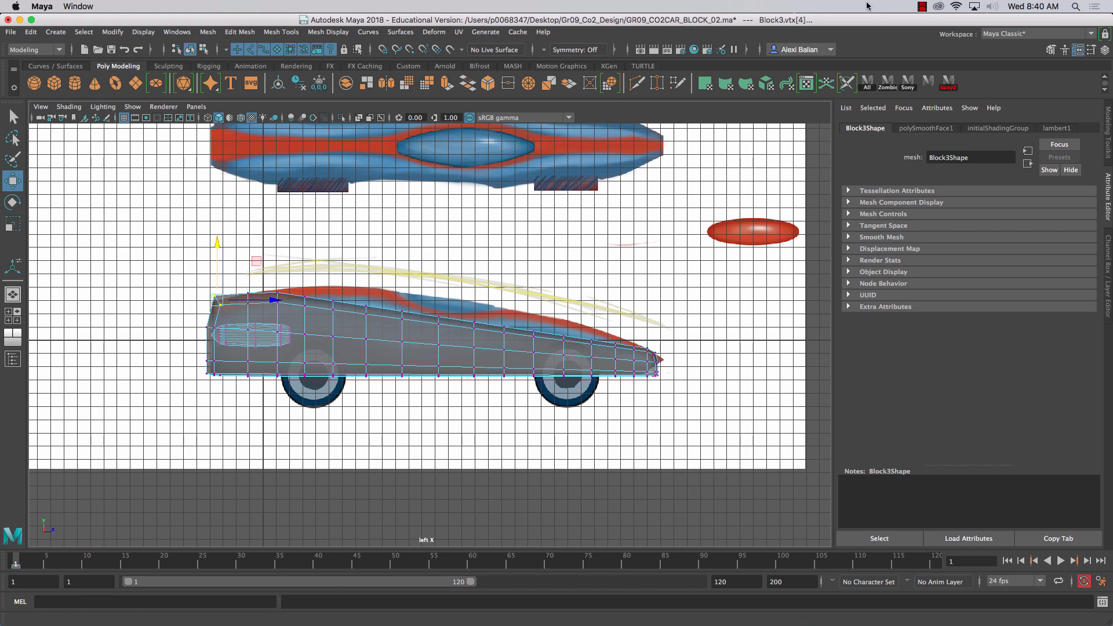
pyautogui.click(923, 8)
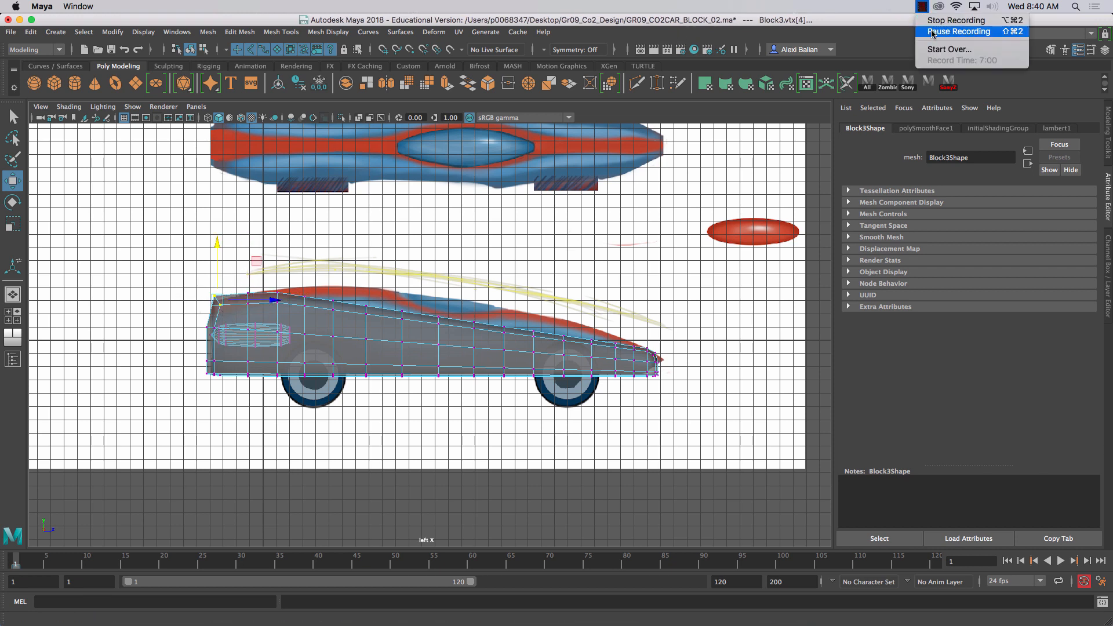
pyautogui.click(933, 32)
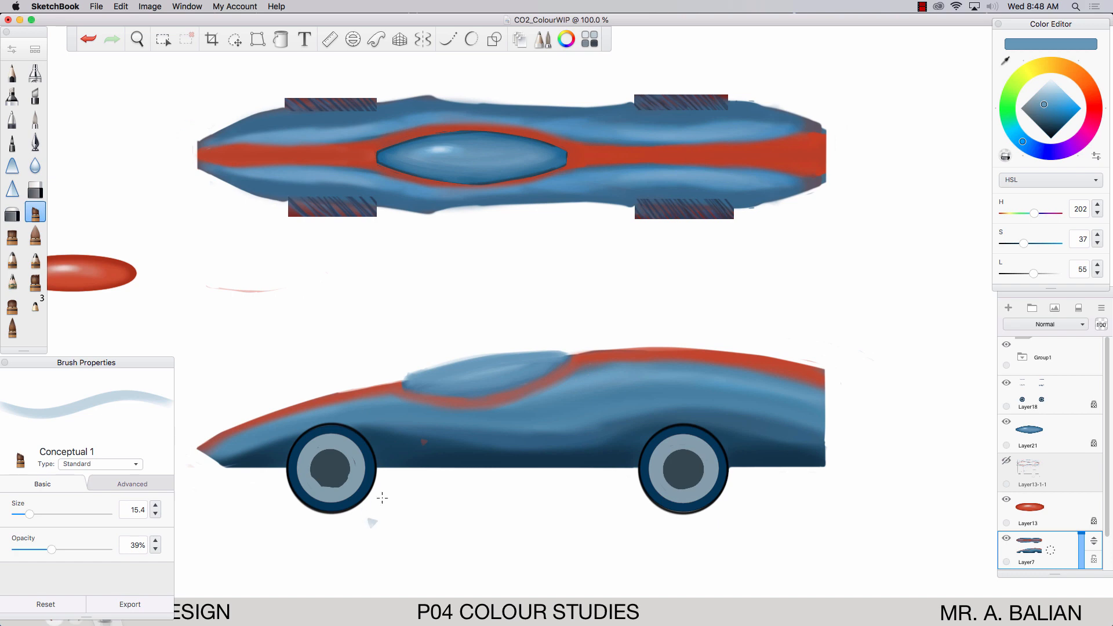
# - Switch from SketchBook back to Maya and undo the latest roofline vertex moves beyond the rear corner
pyautogui.click(19, 21)
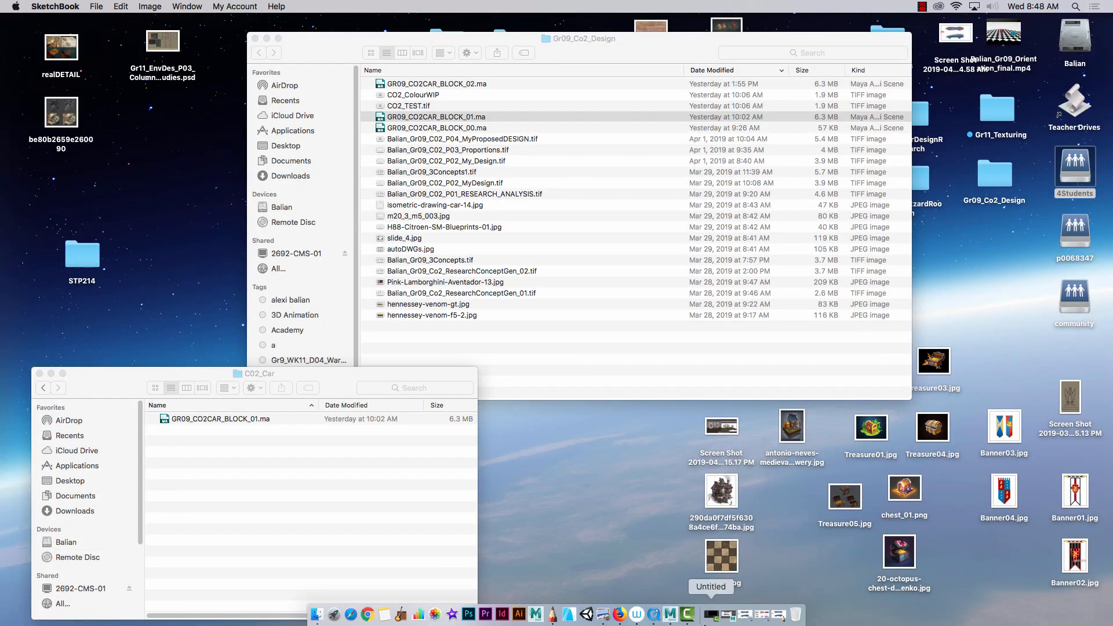
pyautogui.click(727, 618)
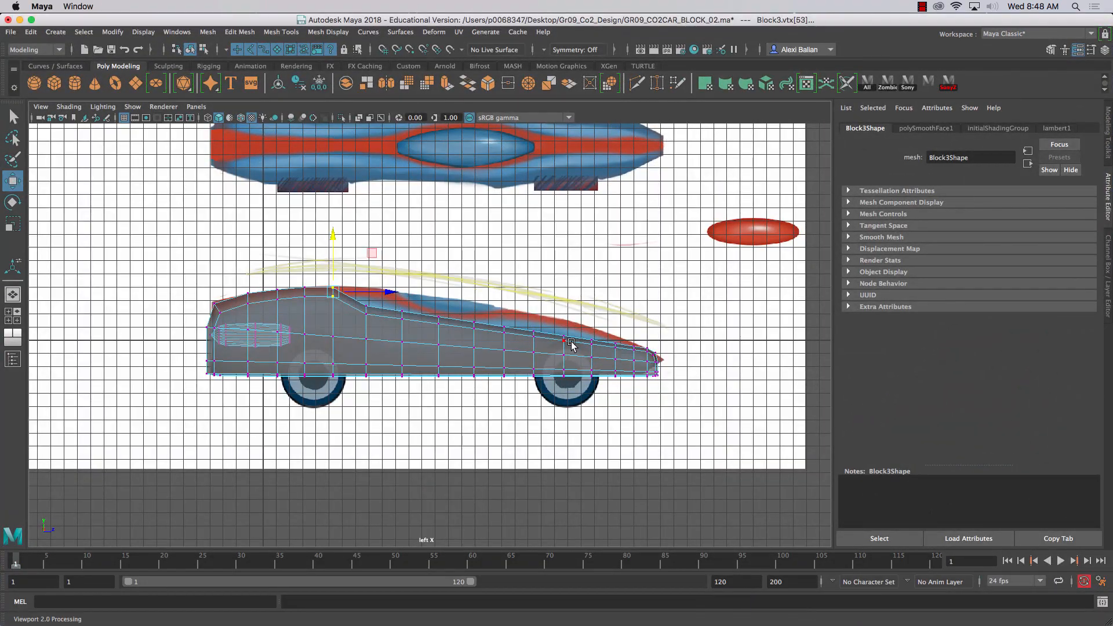
pyautogui.press('z')
pyautogui.press('z')
pyautogui.press('z')
pyautogui.press('z')
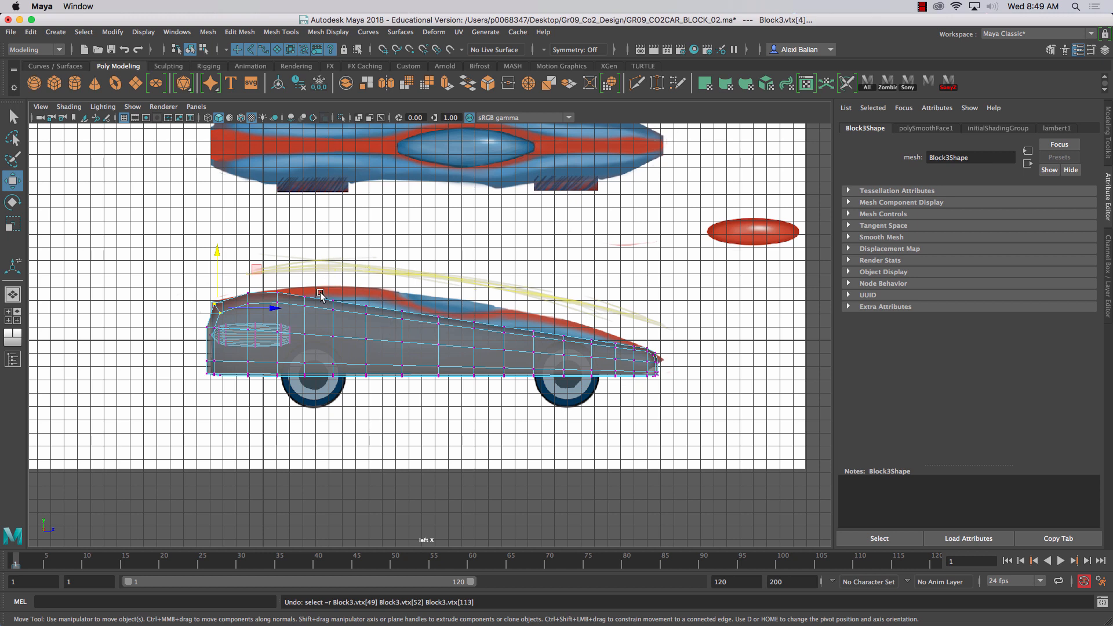
# - Adjust the top vertices from the tail to just past the rear wheel so they follow the reference roofline
pyautogui.rightClick(305, 312)
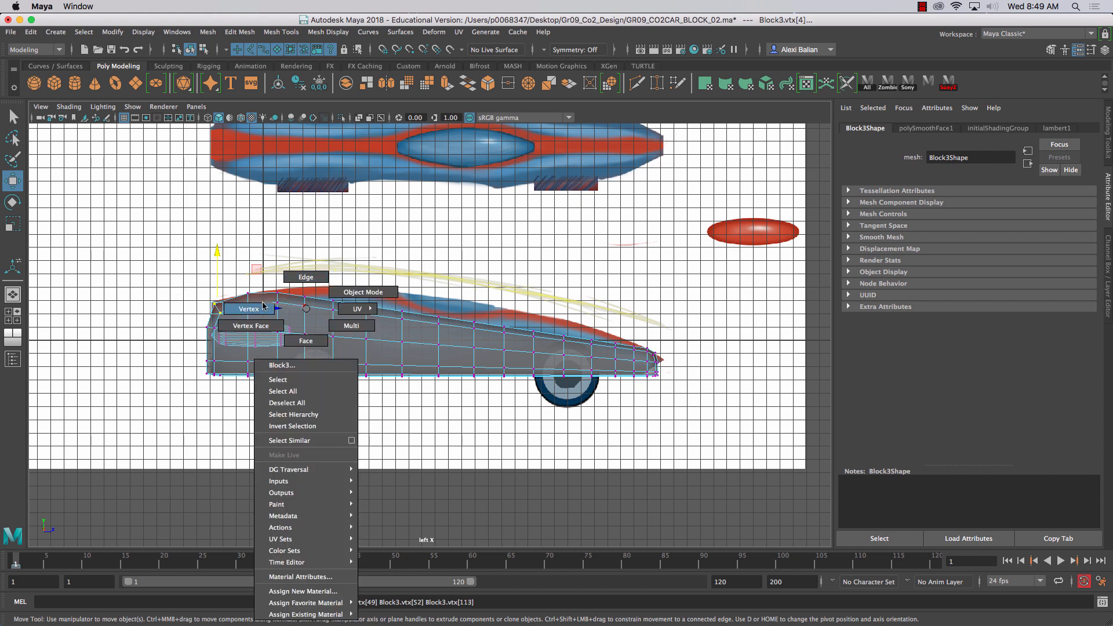
pyautogui.click(248, 288)
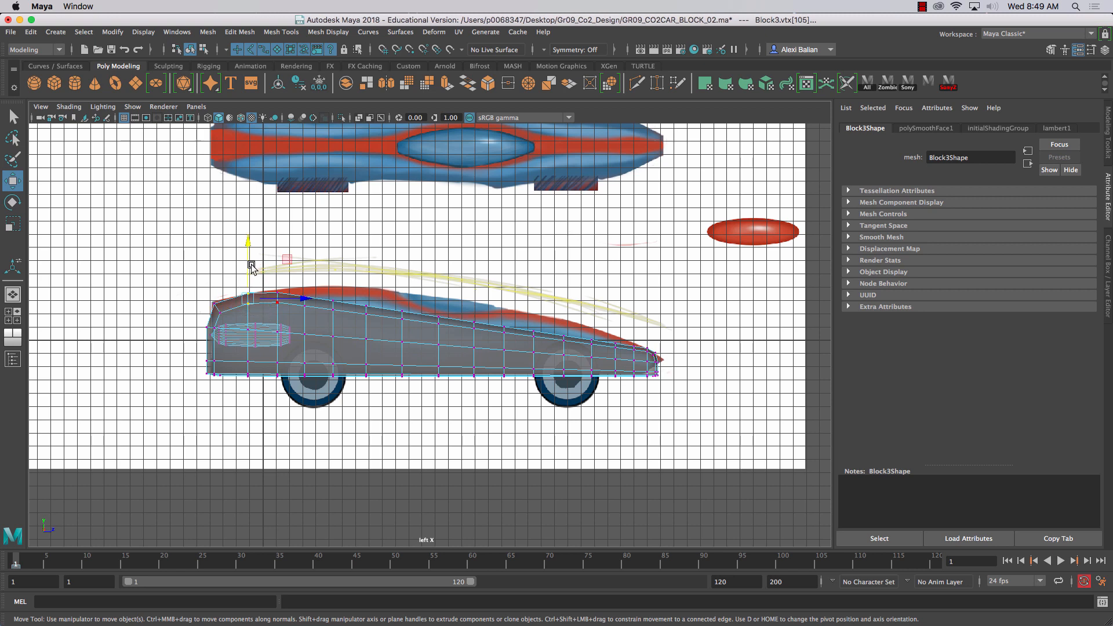
pyautogui.moveTo(249, 258); pyautogui.dragTo(249, 267)
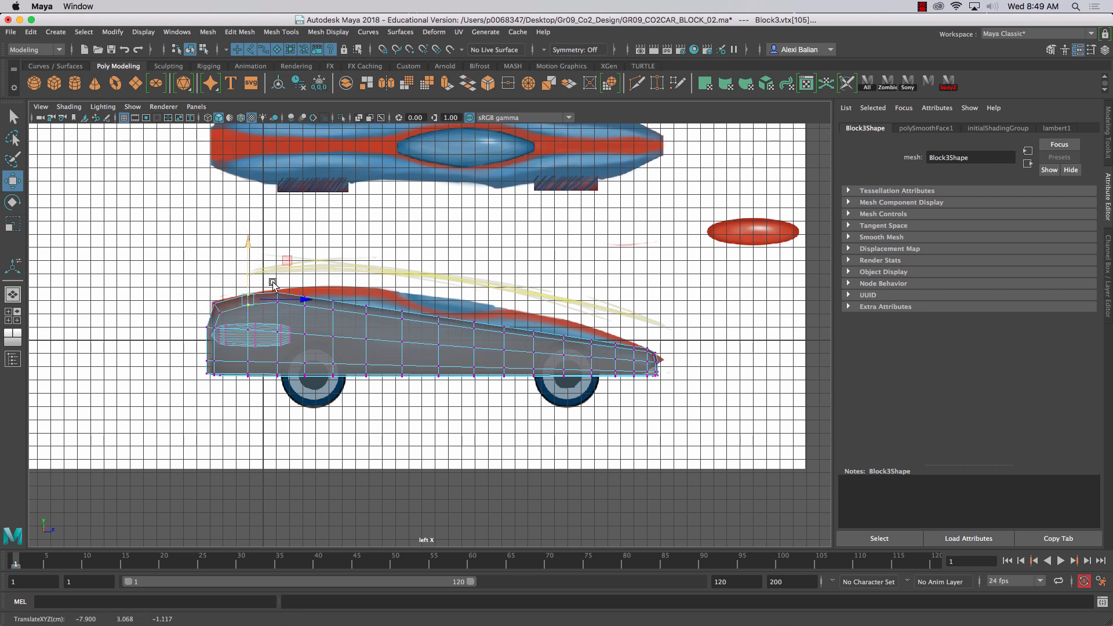
pyautogui.click(279, 292)
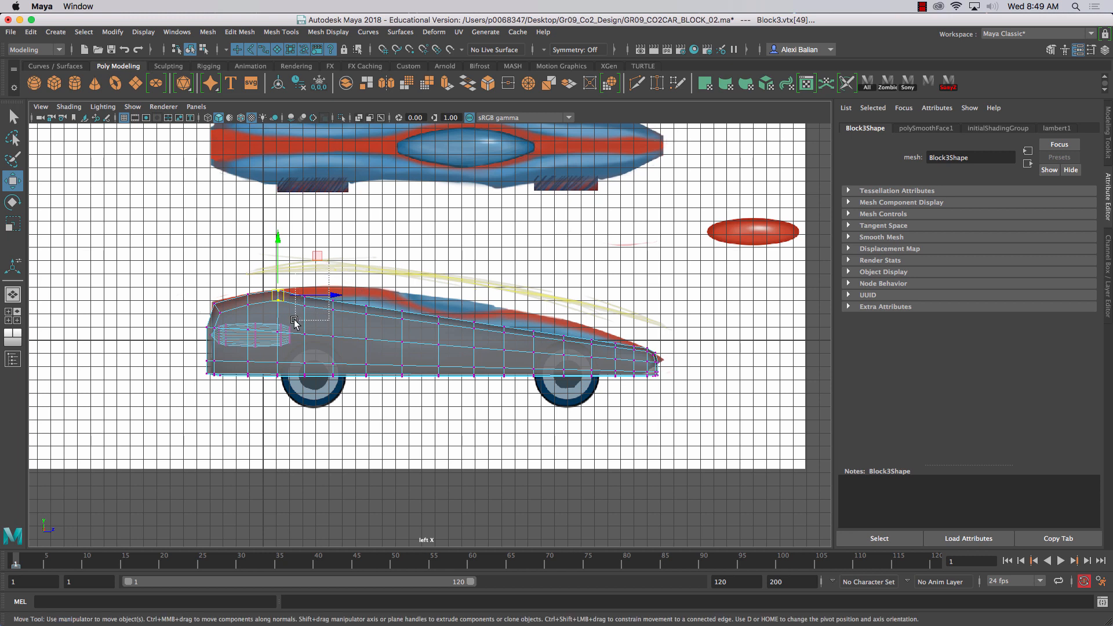
pyautogui.click(304, 301)
pyautogui.moveTo(306, 281); pyautogui.dragTo(361, 335)
pyautogui.moveTo(365, 286); pyautogui.dragTo(376, 336)
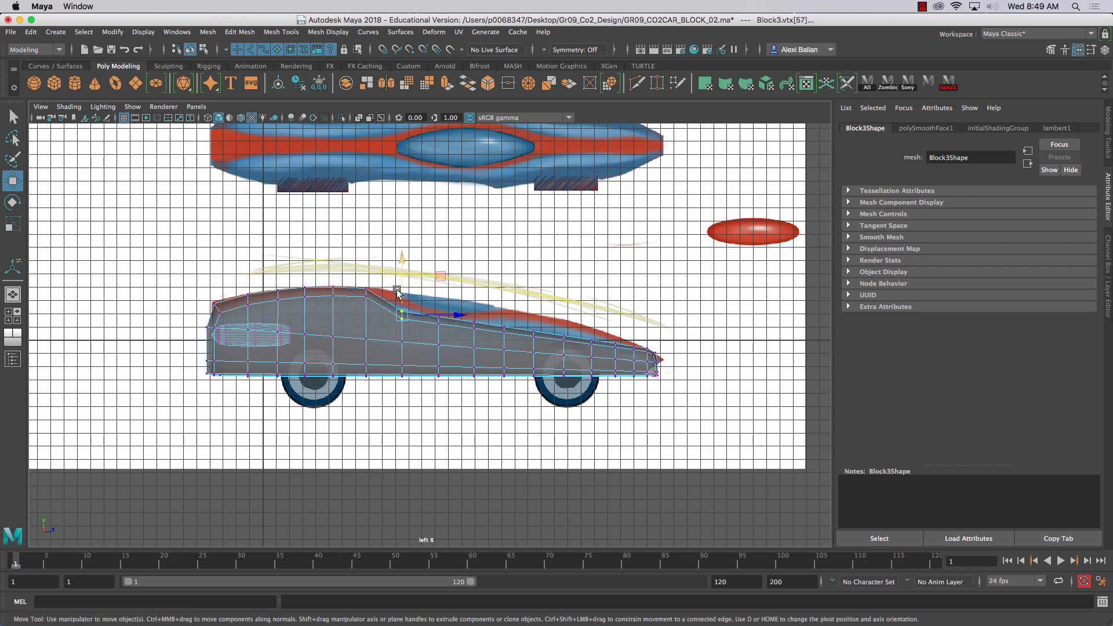
# - Raise the next two columns of top vertices behind and above the cockpit to the reference car's upper outline
pyautogui.press('F8')
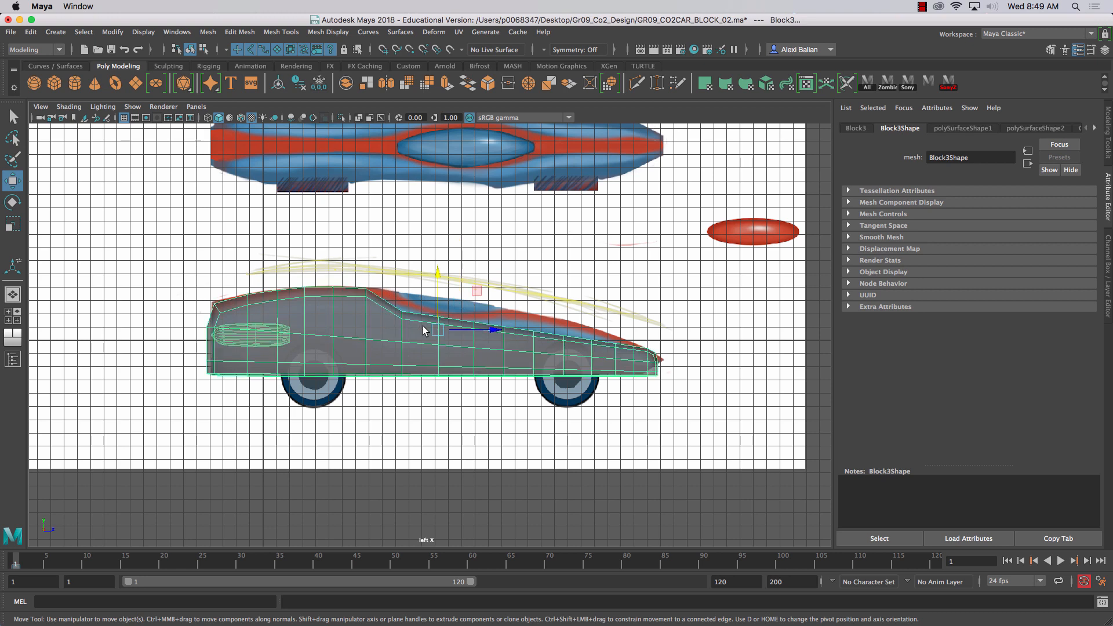
pyautogui.rightClick(407, 309)
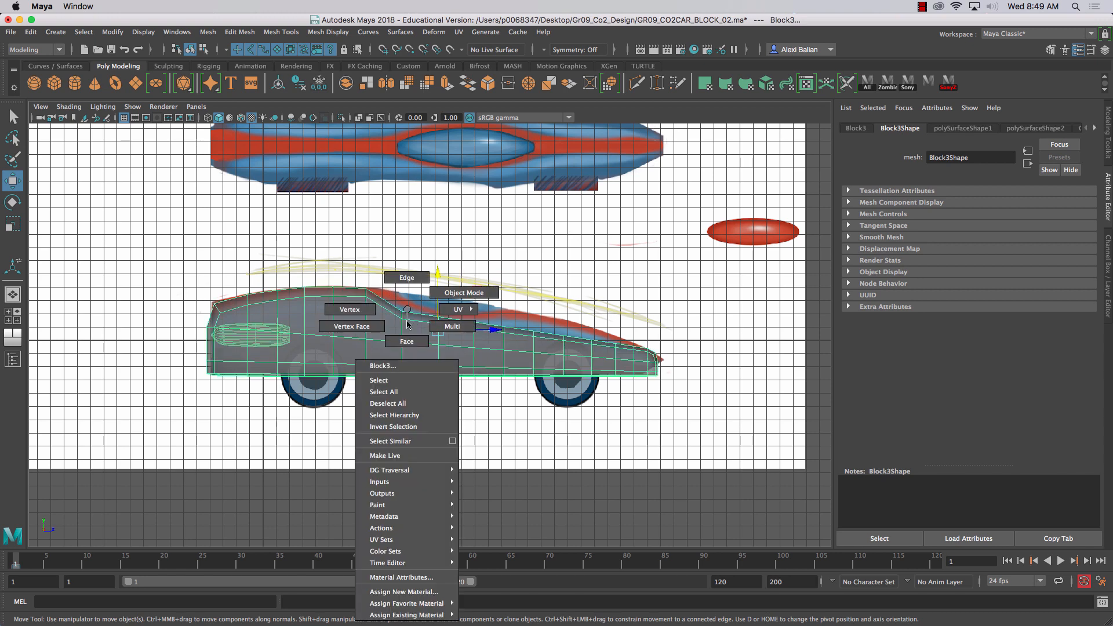
pyautogui.click(343, 310)
pyautogui.moveTo(402, 293); pyautogui.dragTo(403, 280)
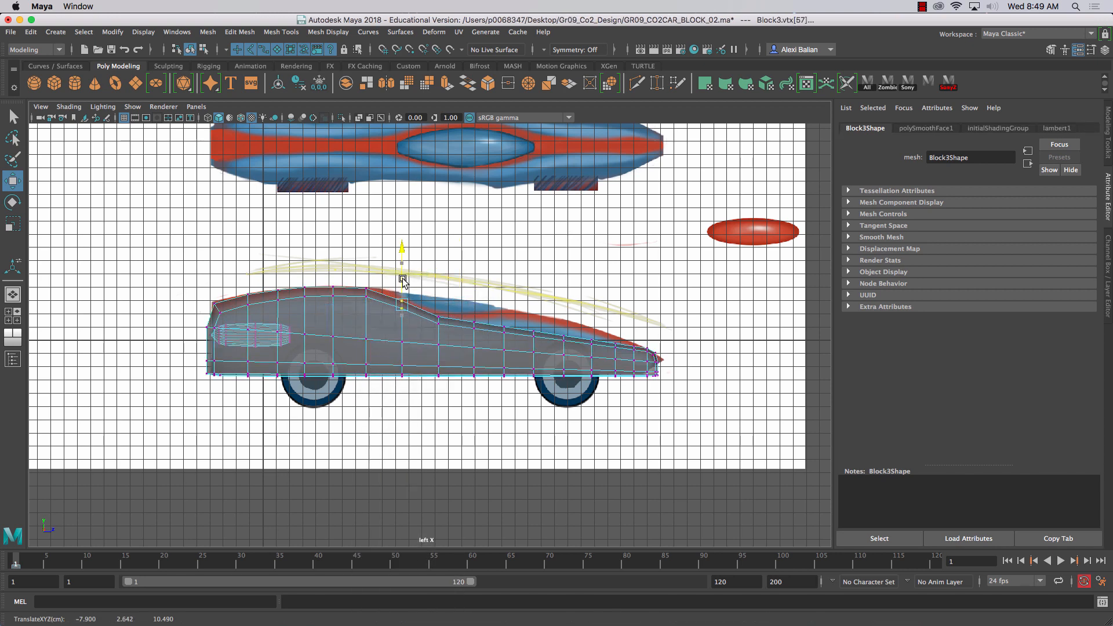
pyautogui.click(439, 319)
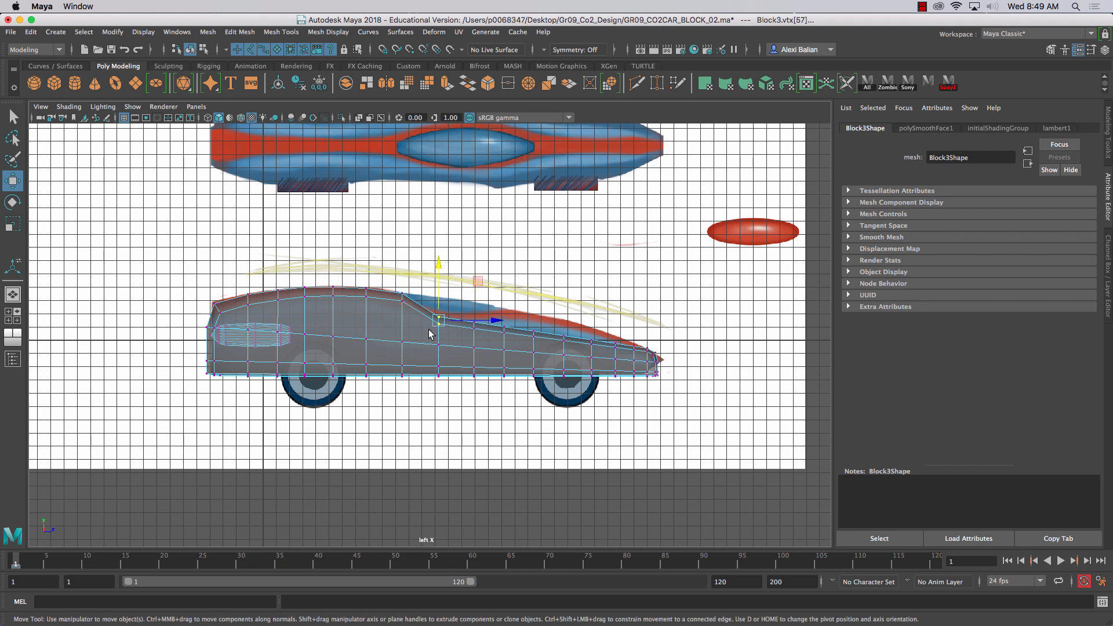
pyautogui.moveTo(439, 297); pyautogui.dragTo(439, 280)
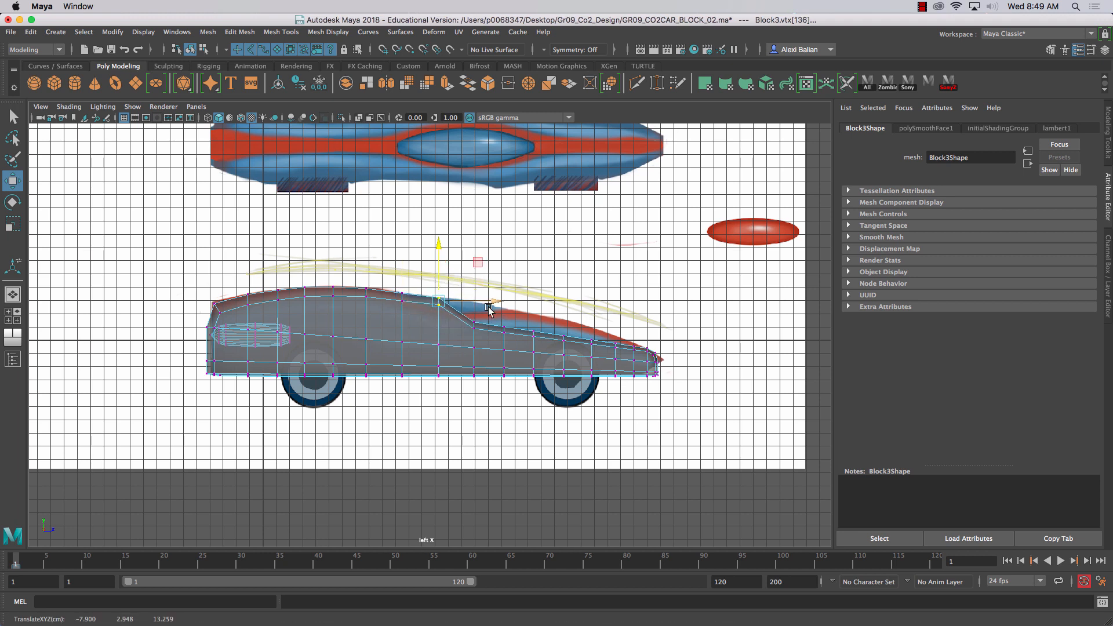
# - Increase the lambert1 transparency again and raise the top vertices from the cockpit to above the front wheel onto the reference outline
pyautogui.click(1054, 128)
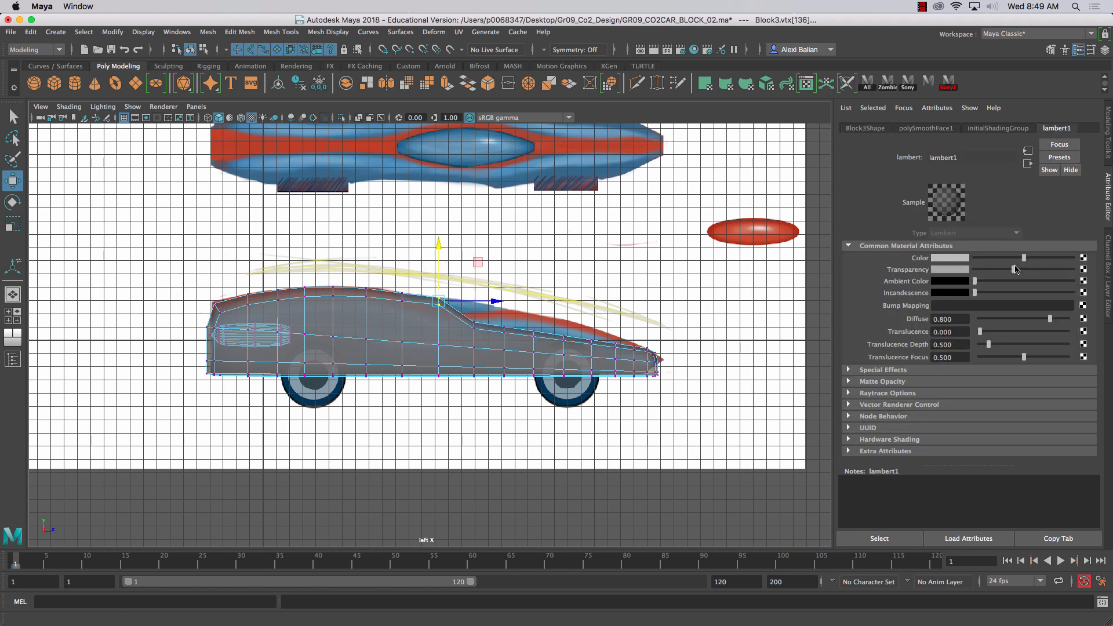
pyautogui.moveTo(1015, 271); pyautogui.dragTo(1036, 282)
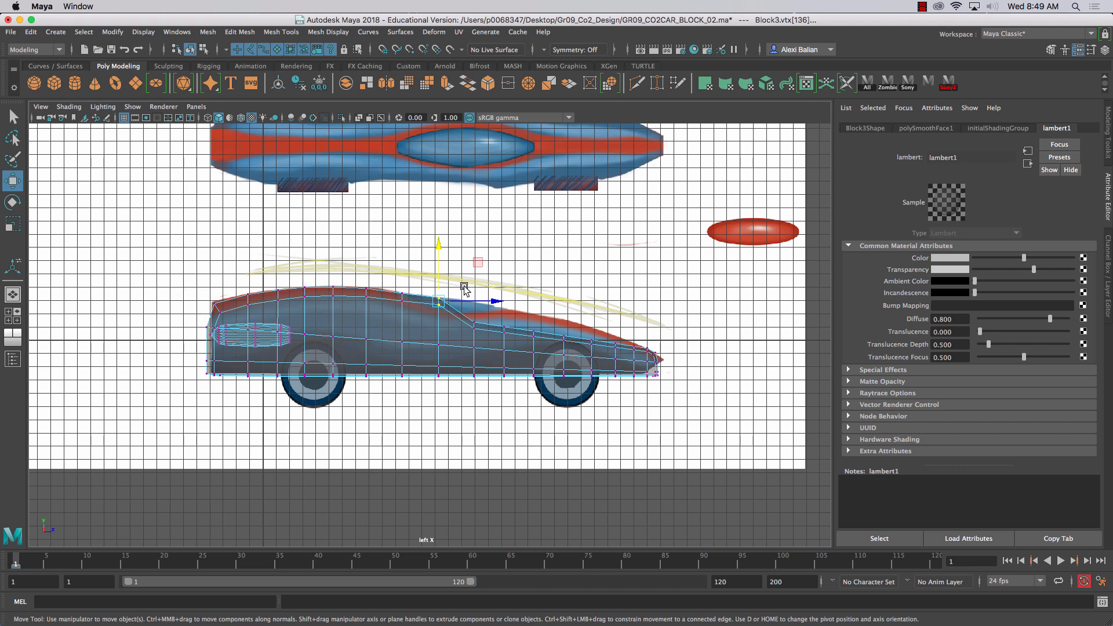
pyautogui.moveTo(465, 314); pyautogui.dragTo(557, 343)
pyautogui.moveTo(506, 296); pyautogui.dragTo(507, 278)
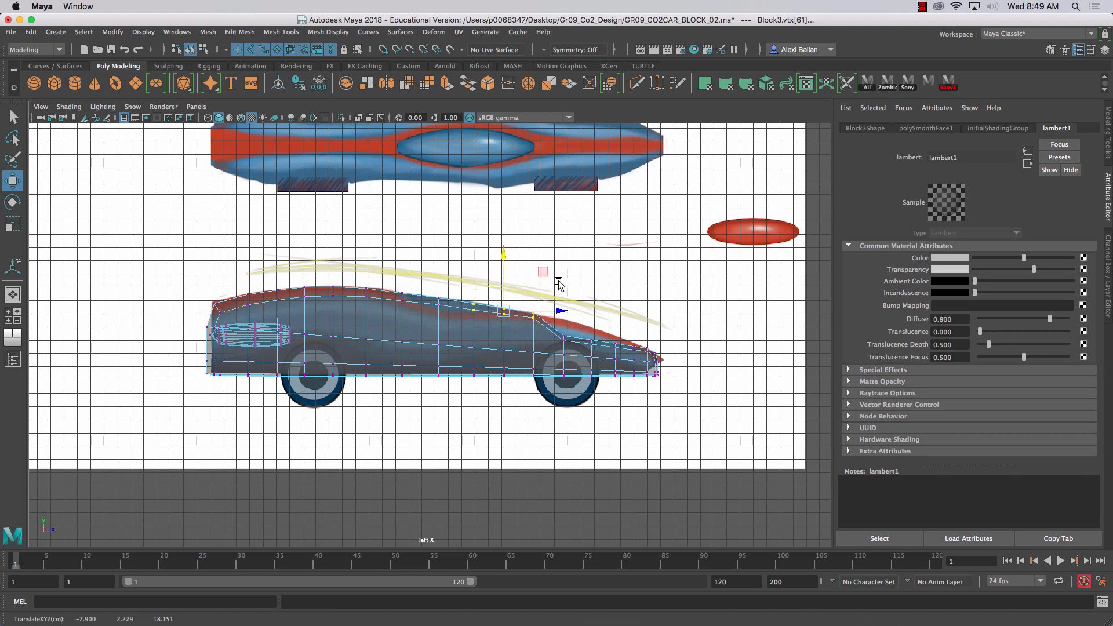
pyautogui.moveTo(552, 329); pyautogui.dragTo(602, 349)
pyautogui.moveTo(580, 312); pyautogui.dragTo(609, 286)
pyautogui.click(607, 281)
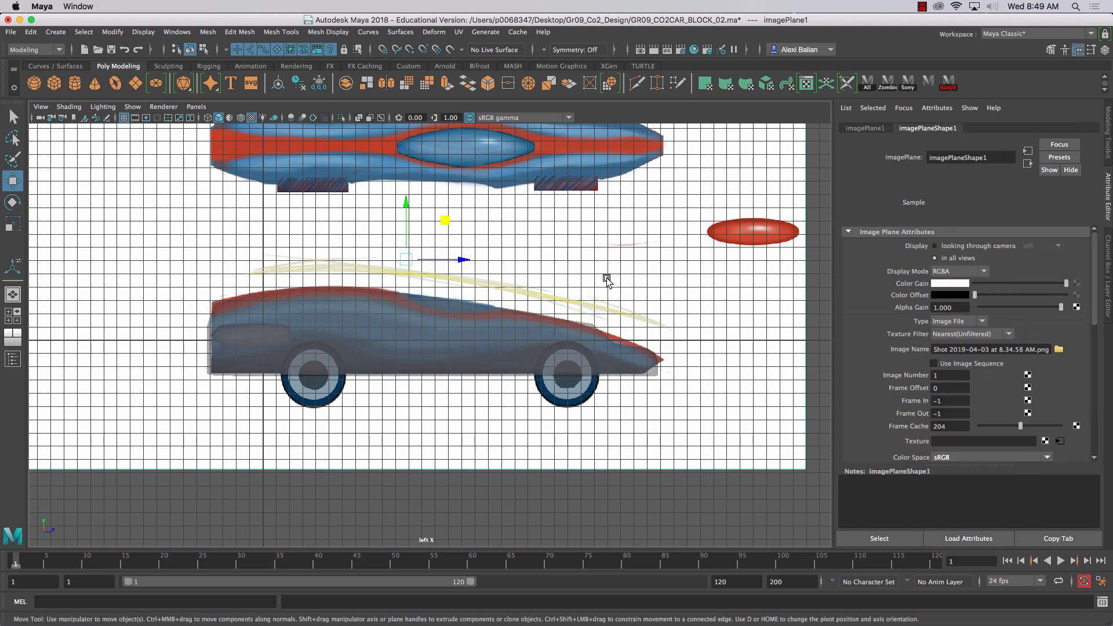
# - Return to vertex editing on Block3 and fit the top vertices between the front wheel and the nose to the reference slope
pyautogui.scroll(2, 607, 281)
pyautogui.click(581, 328)
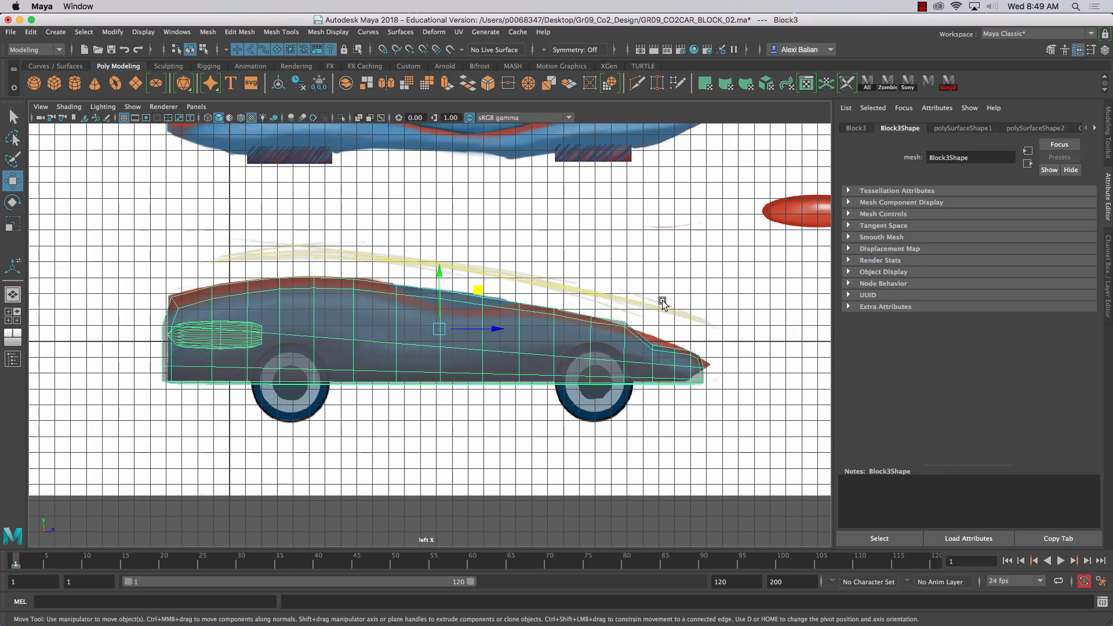
pyautogui.moveTo(664, 343); pyautogui.dragTo(645, 364)
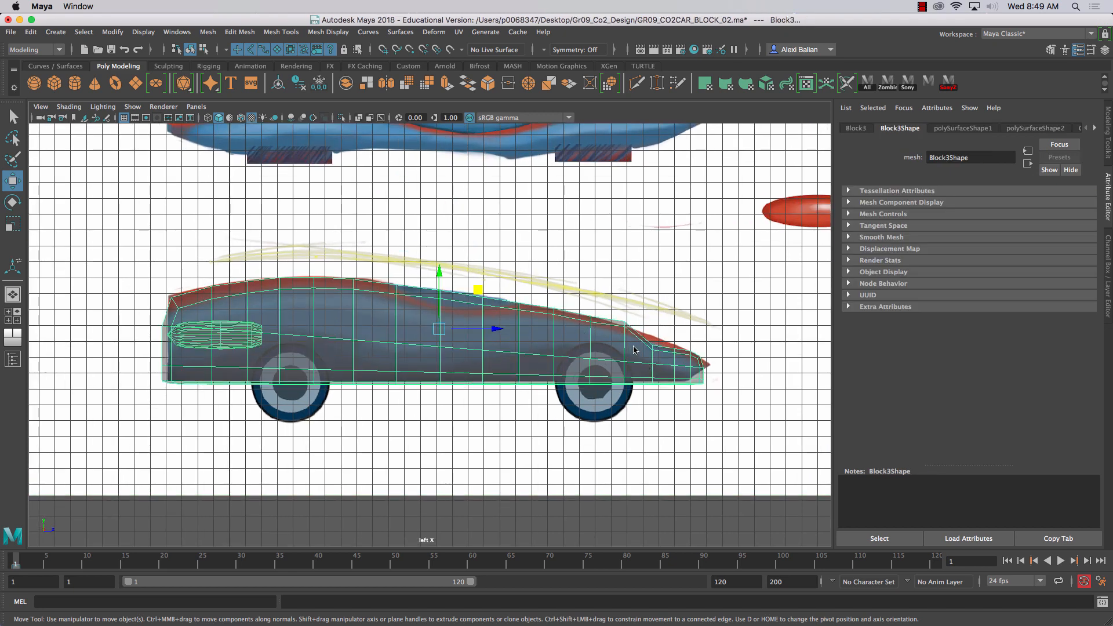
pyautogui.moveTo(635, 348); pyautogui.dragTo(591, 313, button='right')
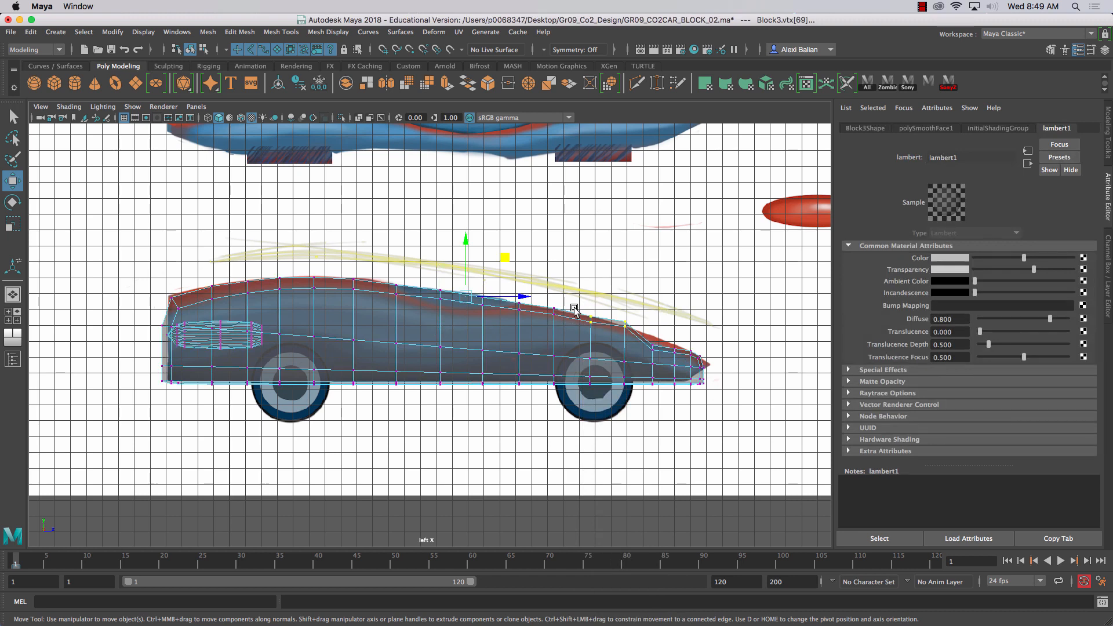
pyautogui.click(652, 347)
pyautogui.moveTo(654, 326)
pyautogui.mouseDown()
pyautogui.moveTo(654, 313)
pyautogui.moveTo(632, 328)
pyautogui.mouseUp()
pyautogui.moveTo(626, 297); pyautogui.dragTo(627, 303)
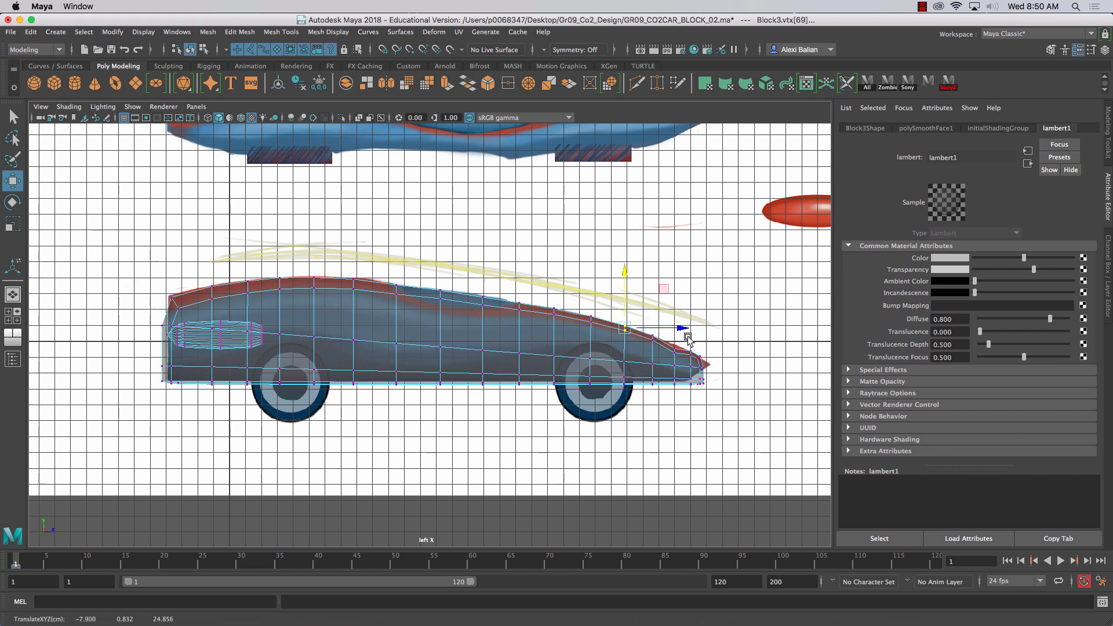
pyautogui.moveTo(668, 358); pyautogui.dragTo(668, 359)
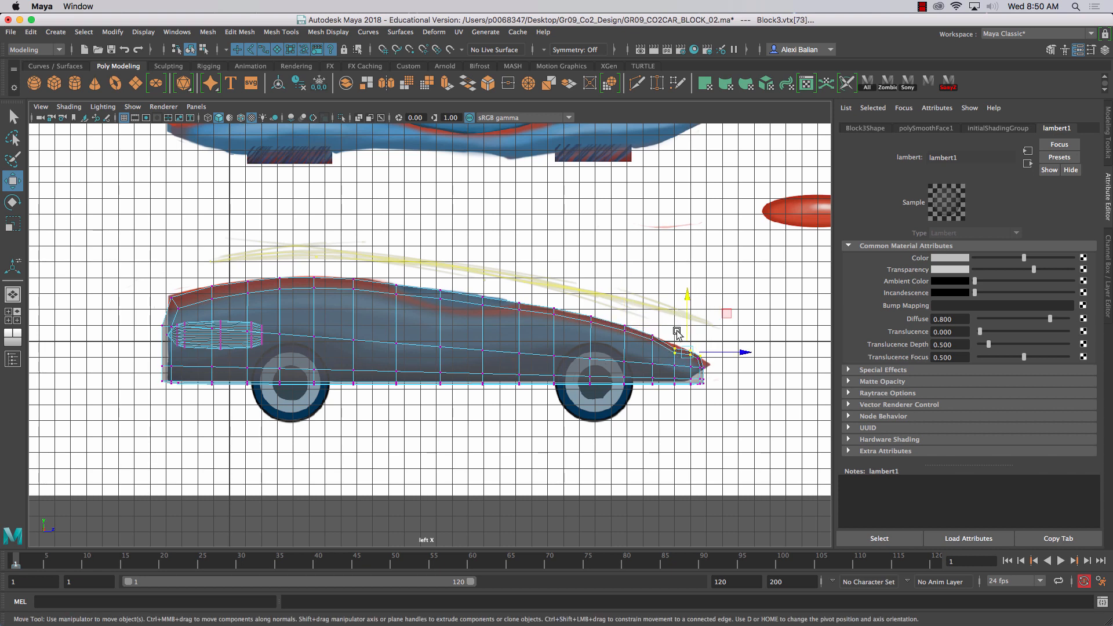
# - Move Block3's front-end vertices forward to reach the tip of the reference car's nose in the side view
pyautogui.scroll(3, 689, 356)
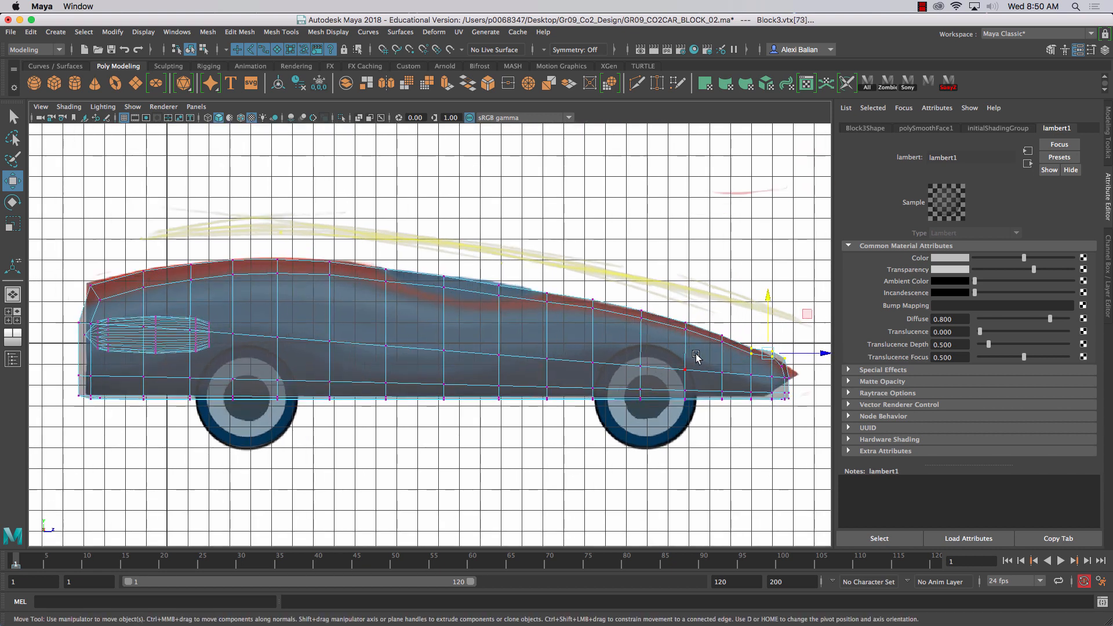
pyautogui.keyDown('alt'); pyautogui.moveTo(688, 358); pyautogui.dragTo(552, 366, button='middle'); pyautogui.keyUp('alt')
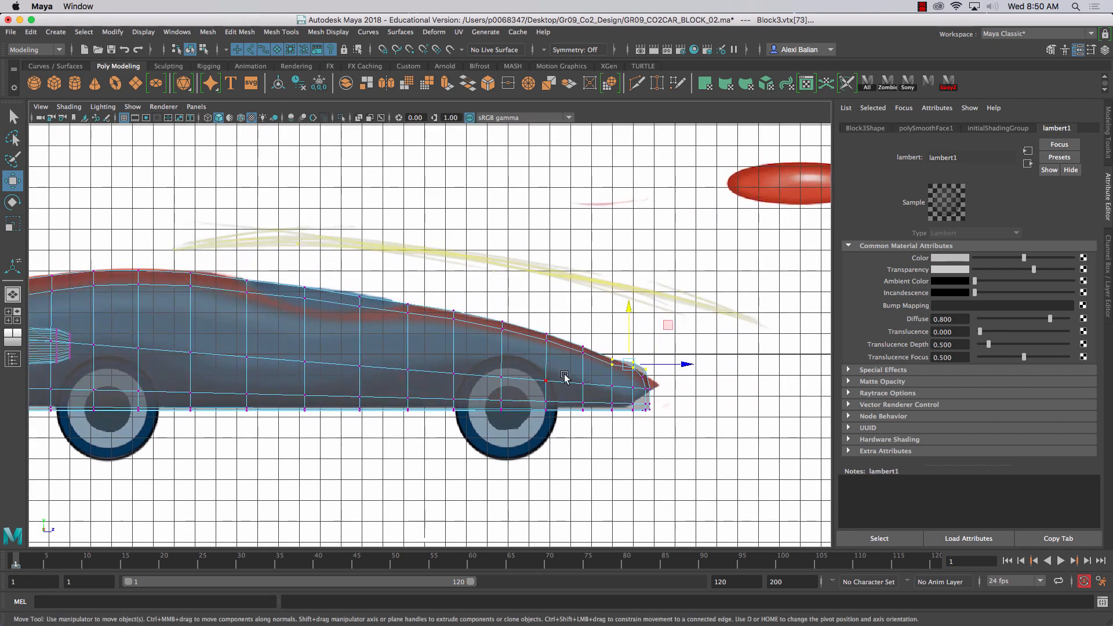
pyautogui.click(702, 394)
pyautogui.click(643, 381)
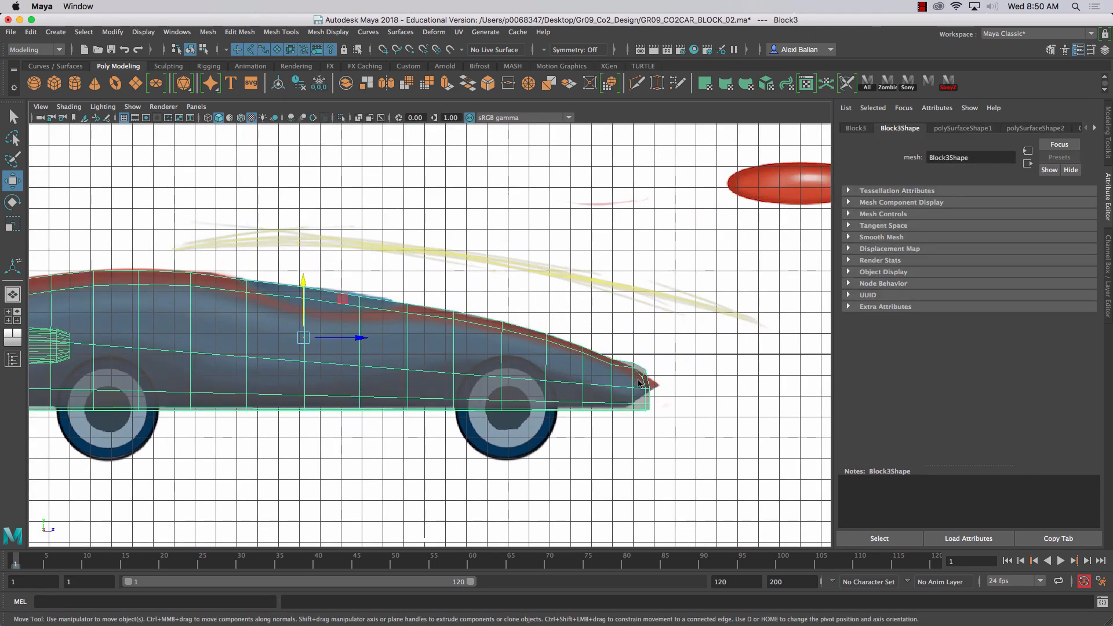
pyautogui.moveTo(638, 383); pyautogui.dragTo(597, 309, button='right')
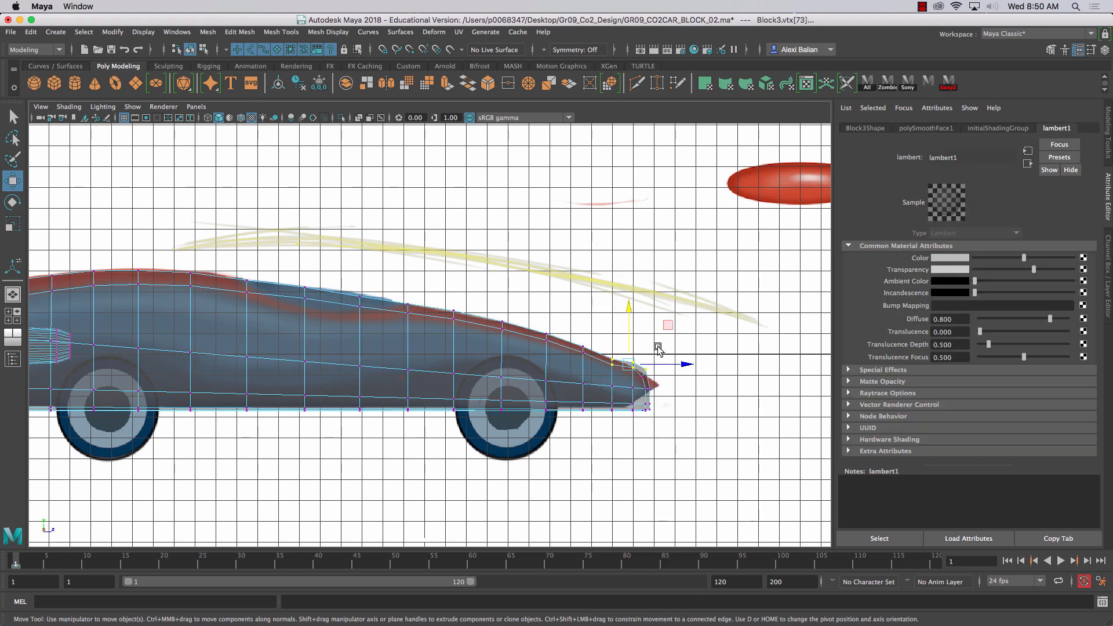
pyautogui.moveTo(639, 383); pyautogui.dragTo(676, 380)
pyautogui.moveTo(639, 431); pyautogui.dragTo(683, 388)
pyautogui.moveTo(686, 344)
pyautogui.mouseDown()
pyautogui.moveTo(649, 370)
pyautogui.moveTo(683, 341)
pyautogui.mouseUp()
pyautogui.click(732, 358)
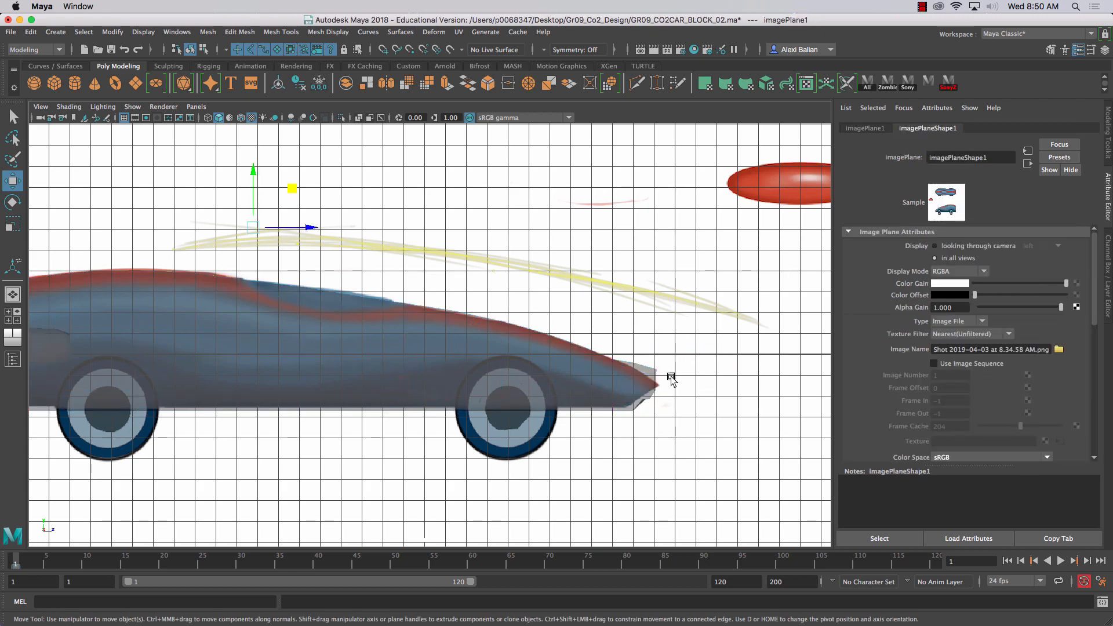
# - Switch the viewport to the perspective camera and orbit to view the block together with the reference image plane
pyautogui.keyDown('alt'); pyautogui.moveTo(671, 378); pyautogui.dragTo(452, 305, button='right'); pyautogui.keyUp('alt')
pyautogui.keyDown('alt'); pyautogui.moveTo(556, 328); pyautogui.dragTo(560, 358, button='right'); pyautogui.keyUp('alt')
pyautogui.scroll(3, 560, 358)
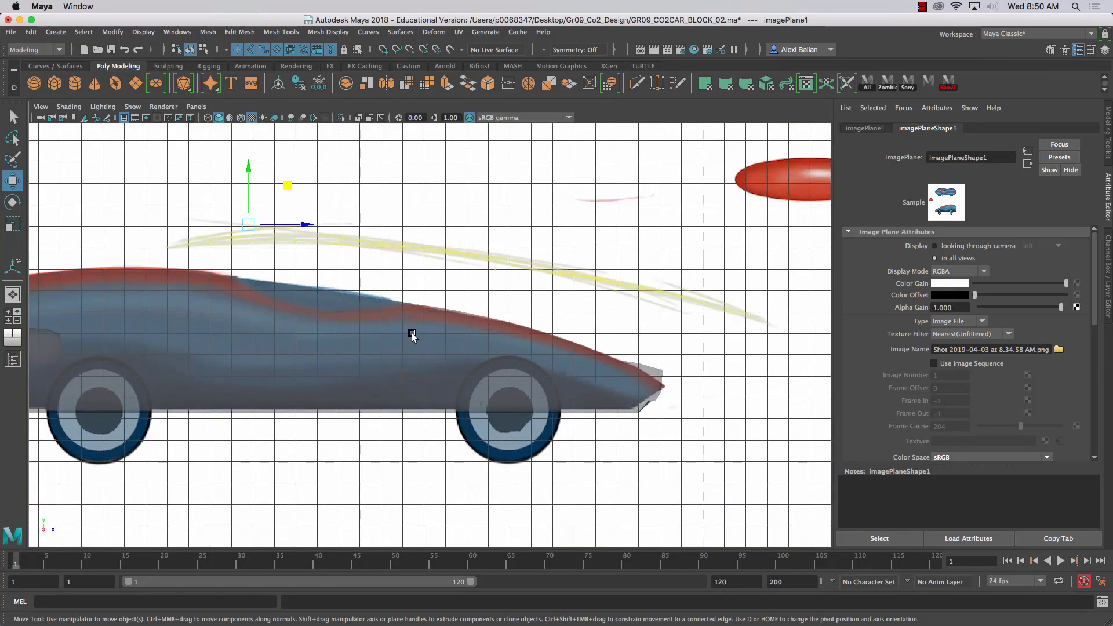
pyautogui.press('space')
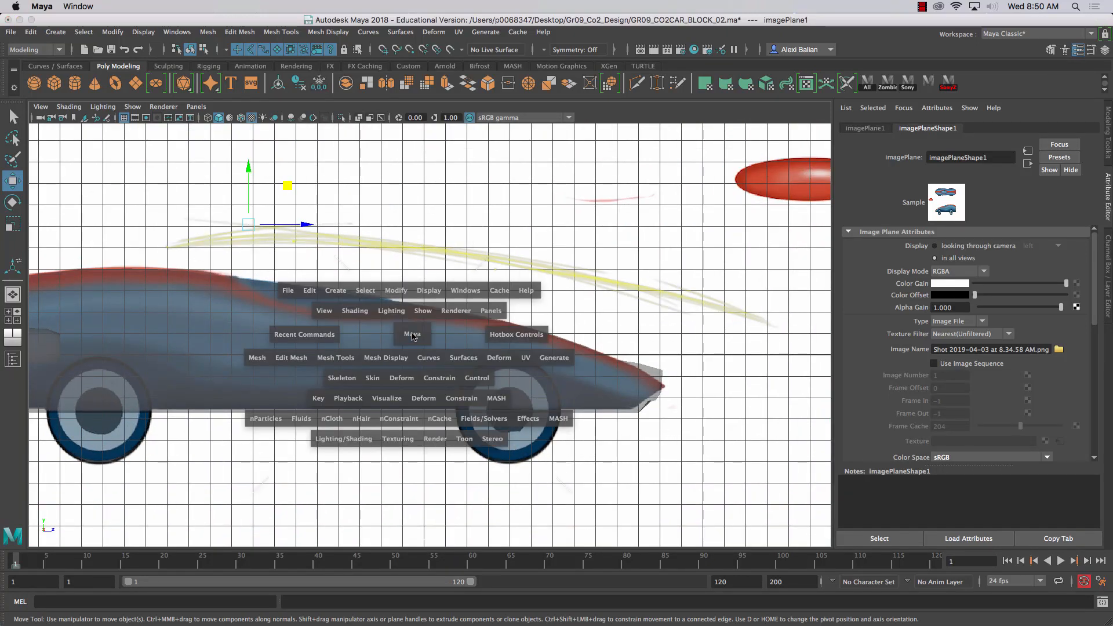
pyautogui.click(193, 108)
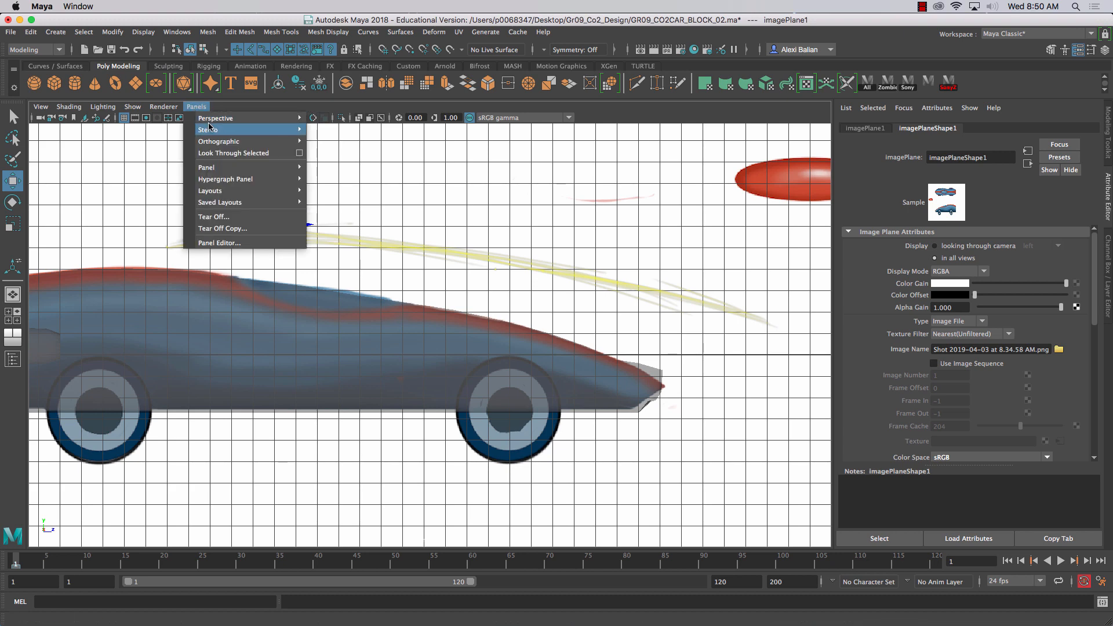
pyautogui.moveTo(212, 120)
pyautogui.click(334, 121)
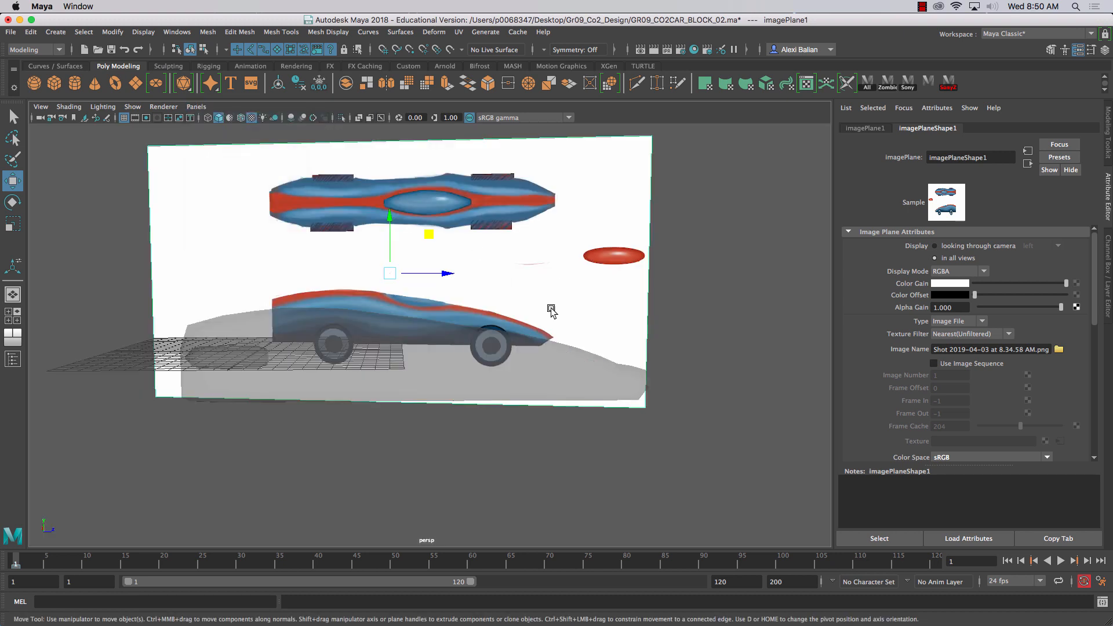
pyautogui.keyDown('alt'); pyautogui.moveTo(551, 310); pyautogui.dragTo(492, 372); pyautogui.keyUp('alt')
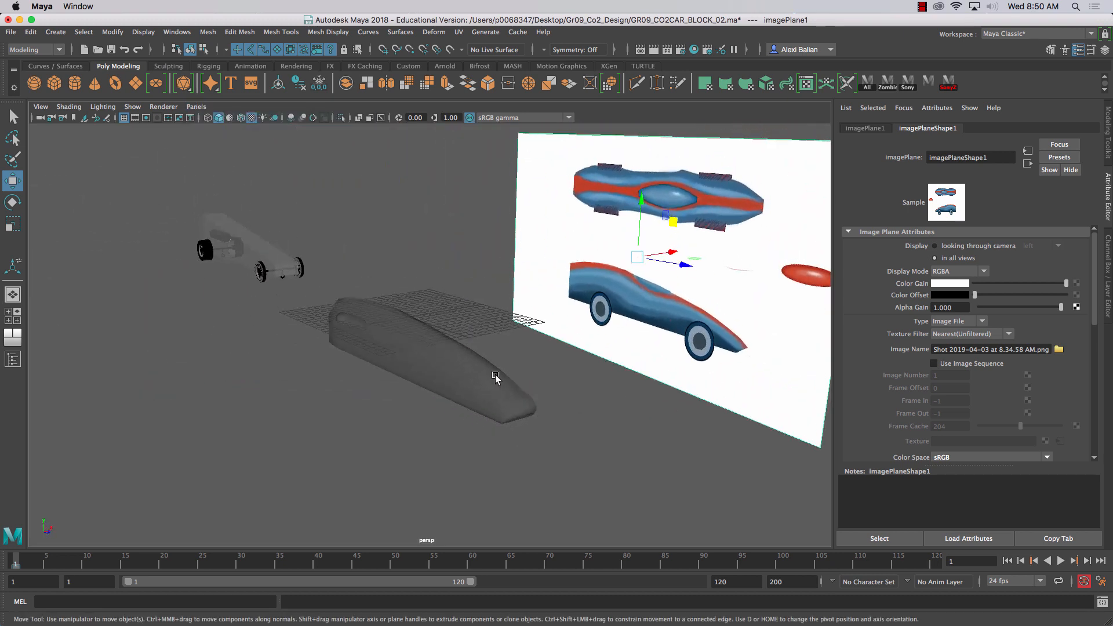
# - Reduce the lambert1 transparency on Block3 to make the car body more opaque
pyautogui.click(437, 351)
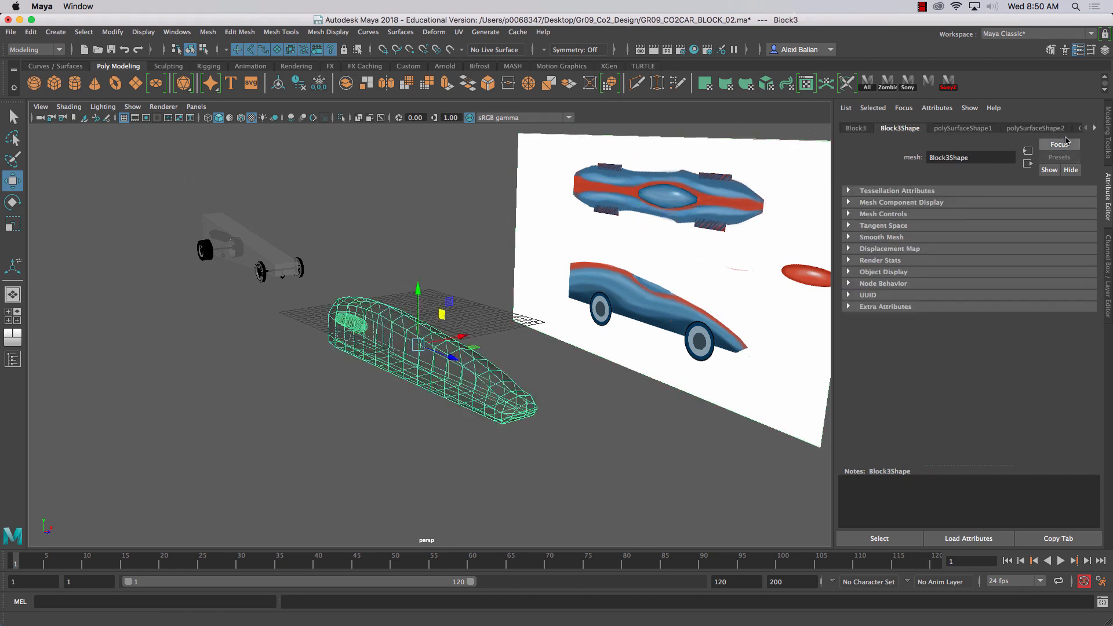
pyautogui.click(1095, 128)
pyautogui.click(1095, 127)
pyautogui.click(1054, 129)
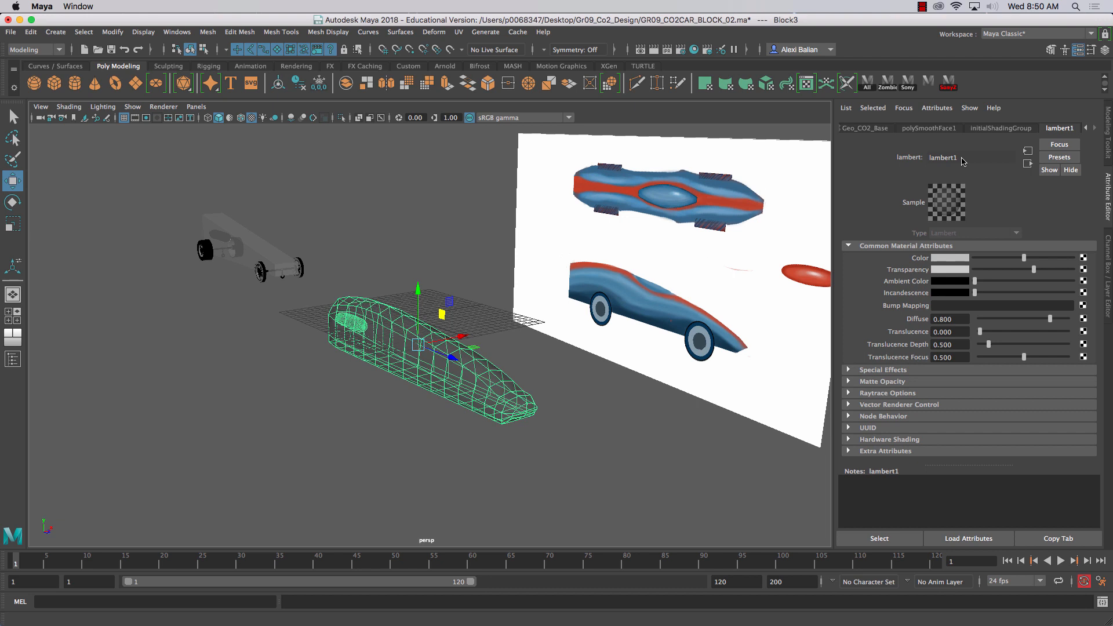
pyautogui.moveTo(1037, 272); pyautogui.dragTo(986, 272)
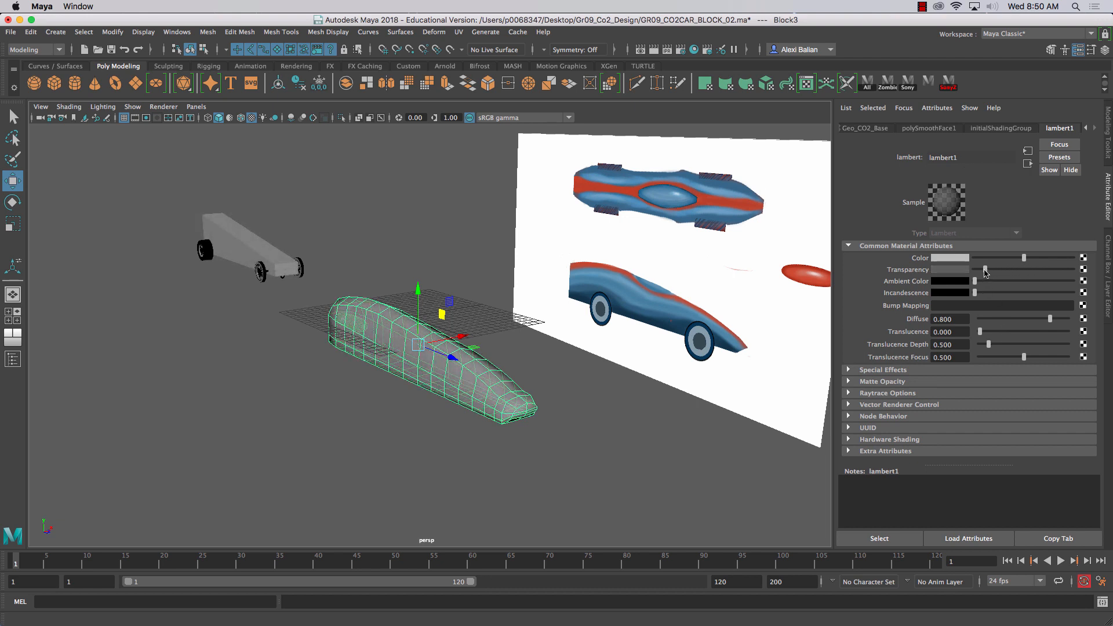
# - Duplicate the reference image plane and move the copy out in front of the original toward the block
pyautogui.keyDown('alt'); pyautogui.moveTo(506, 383); pyautogui.dragTo(566, 366); pyautogui.keyUp('alt')
pyautogui.keyDown('alt'); pyautogui.moveTo(500, 347); pyautogui.dragTo(467, 378); pyautogui.keyUp('alt')
pyautogui.click(597, 265)
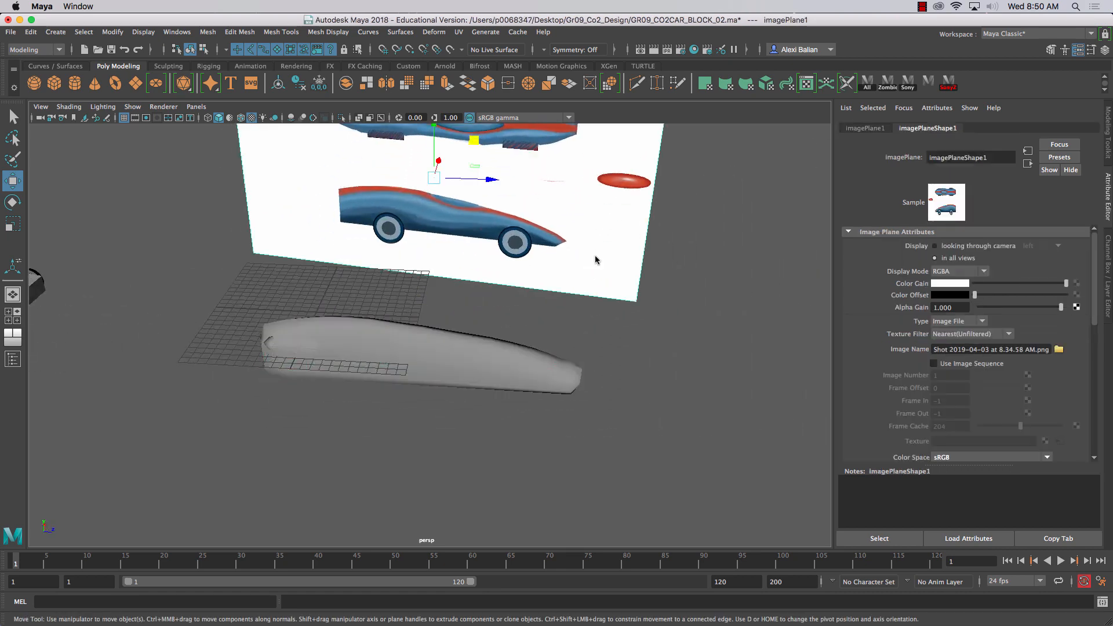
pyautogui.scroll(-3, 640, 230)
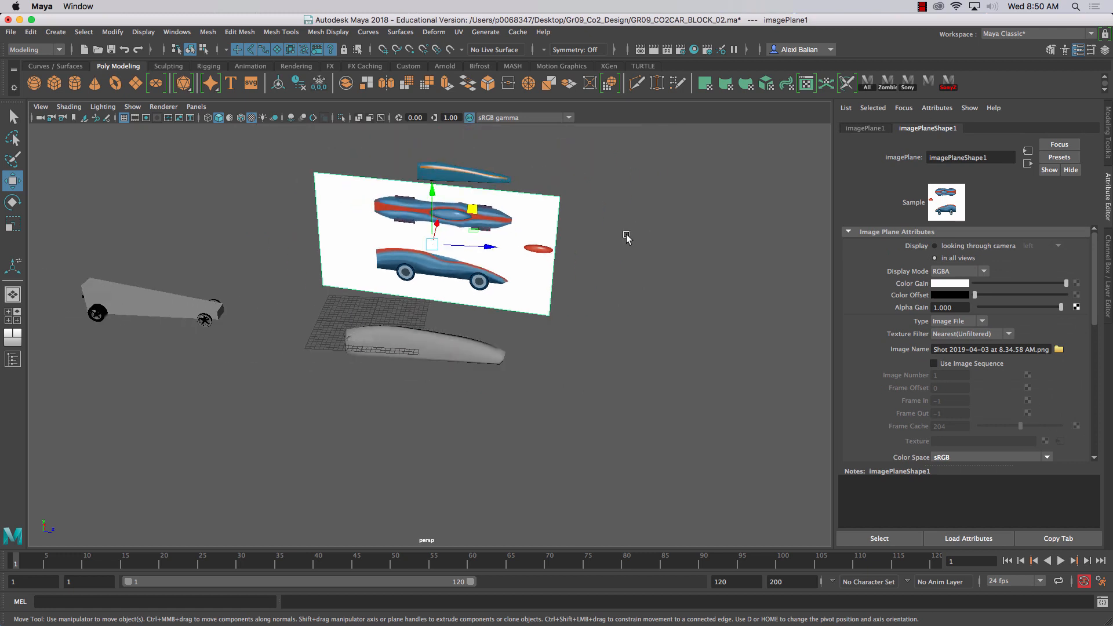
pyautogui.hotkey('ctrl', 'd')
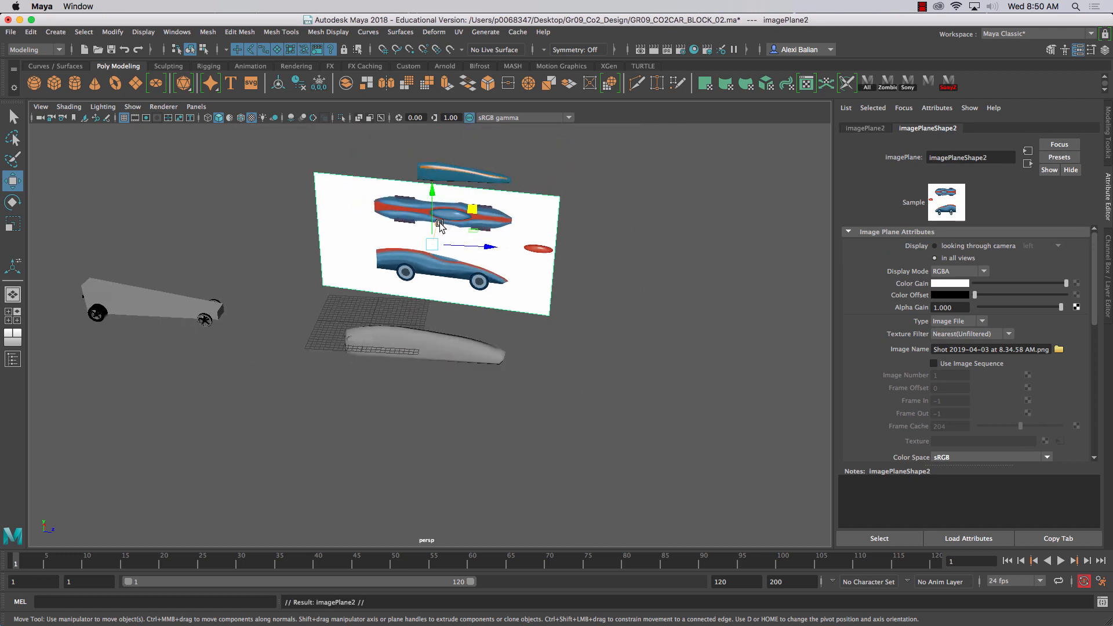
pyautogui.moveTo(439, 226); pyautogui.dragTo(432, 267)
# - Lay the copied image plane flat with Rotate X at 90 and lower it beneath the block to about -8.24 in Y
pyautogui.press('e')
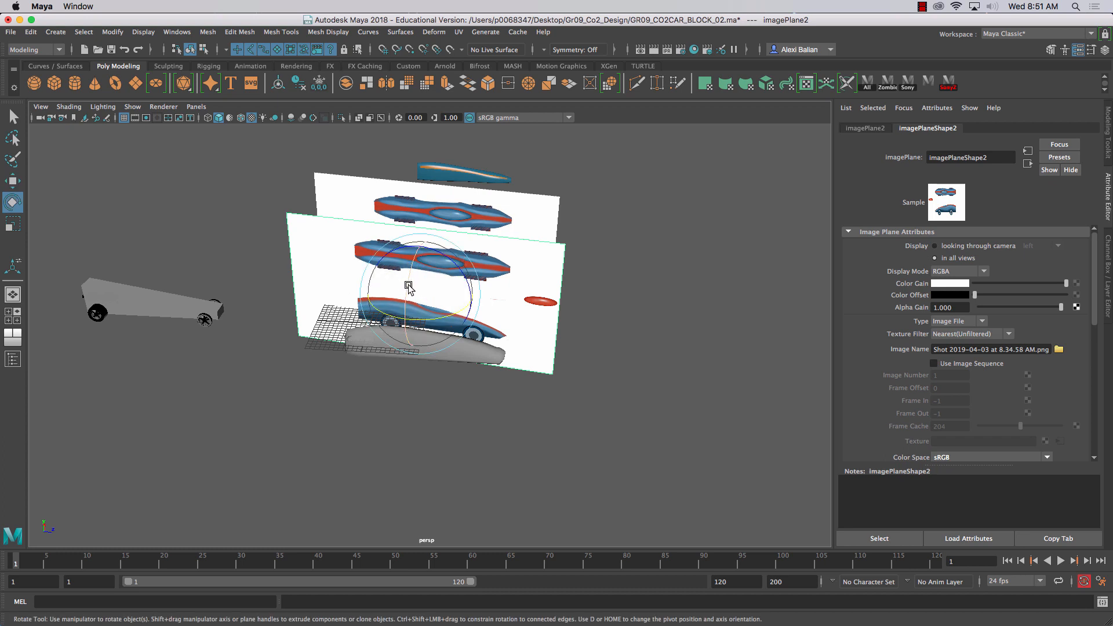
pyautogui.moveTo(408, 286); pyautogui.dragTo(417, 233)
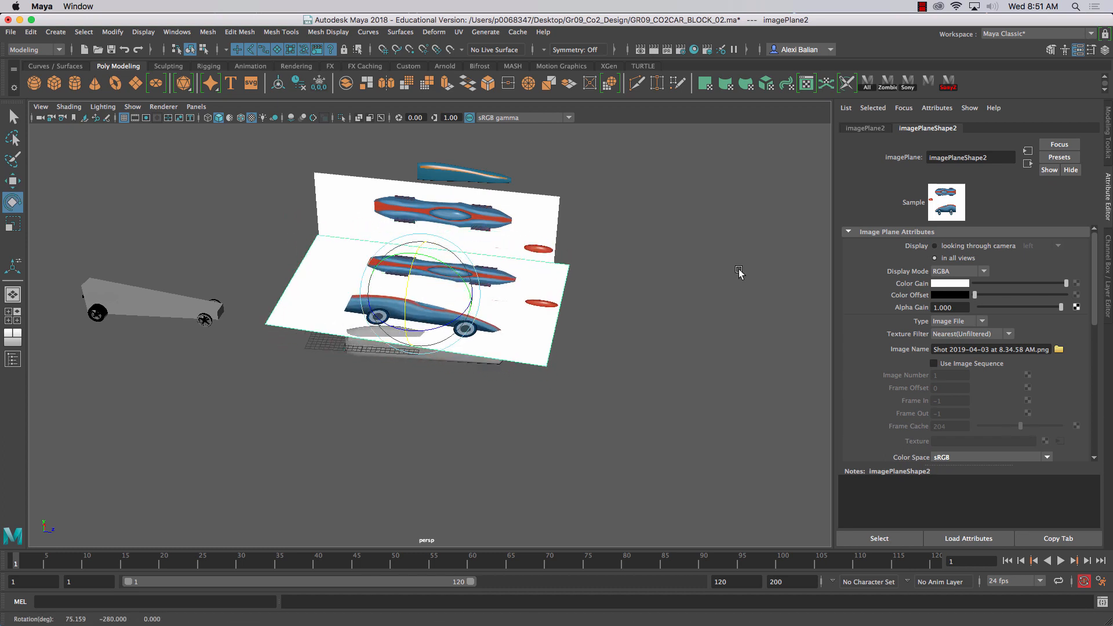
pyautogui.hotkey('ctrl', 'a')
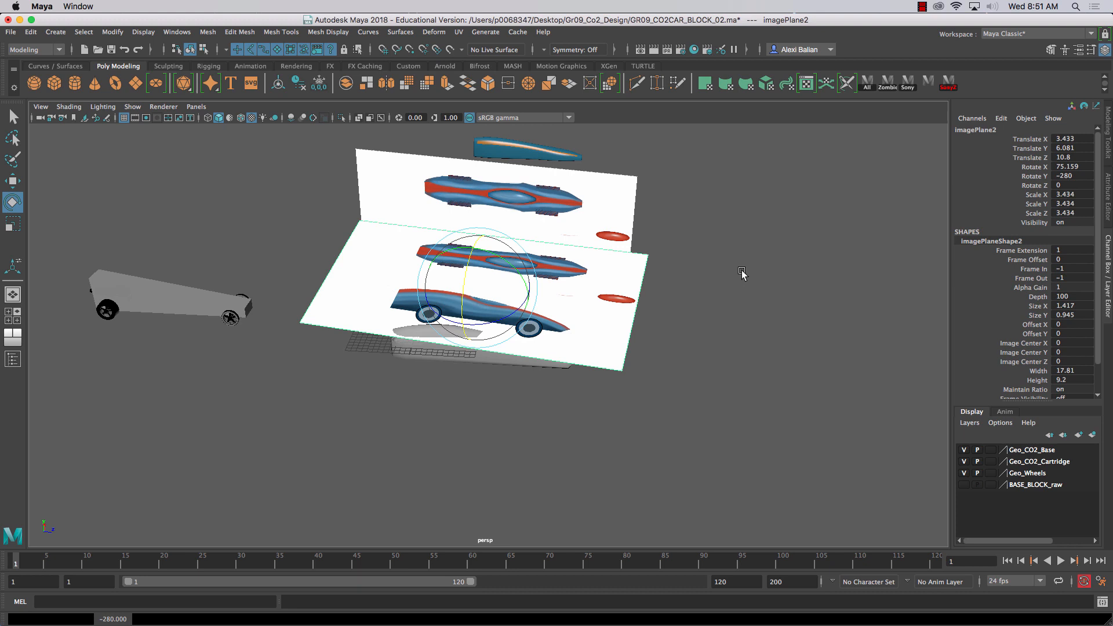
pyautogui.doubleClick(1085, 167)
pyautogui.write('90')
pyautogui.press('Return')
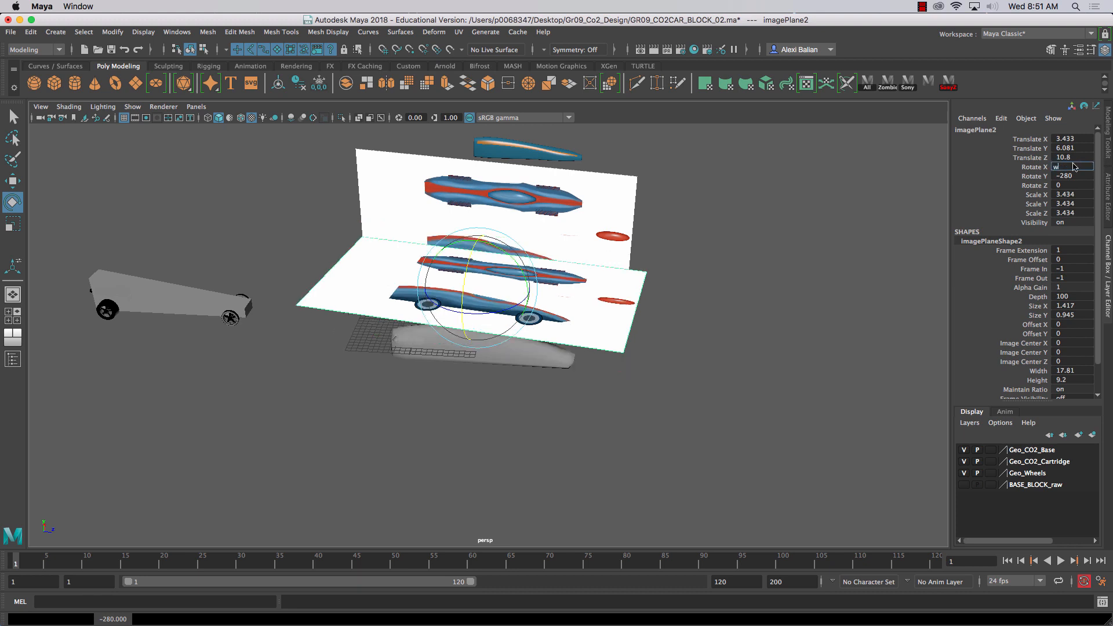
pyautogui.click(14, 182)
pyautogui.moveTo(480, 248); pyautogui.dragTo(488, 311)
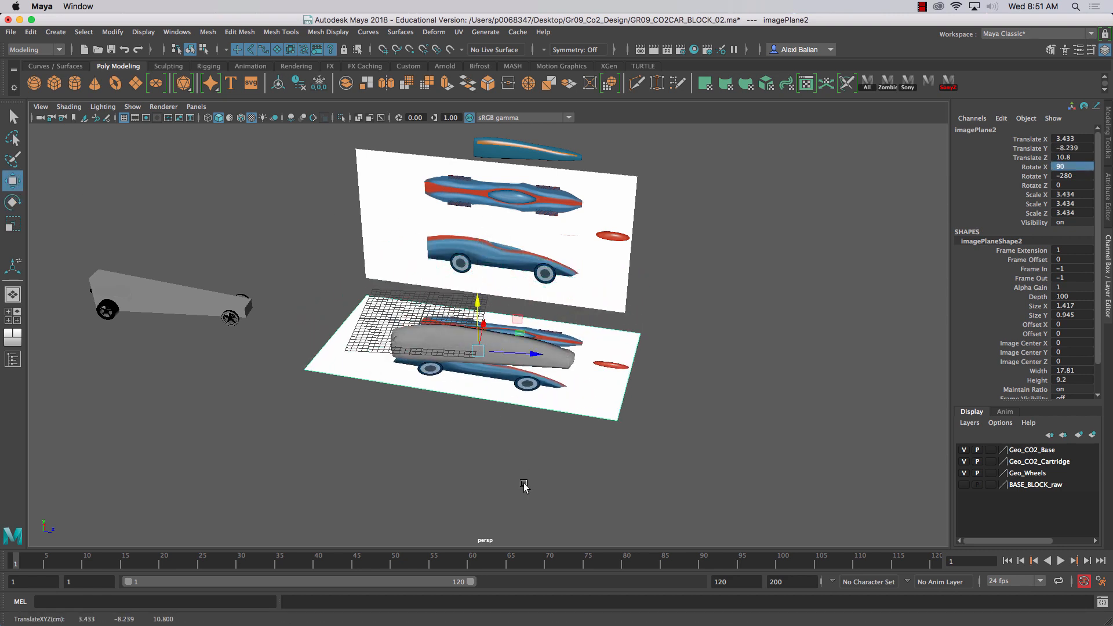
# - Switch to the top orthographic view and square up the copied image plane by setting its Rotate Y to -270
pyautogui.click(196, 107)
pyautogui.moveTo(211, 144)
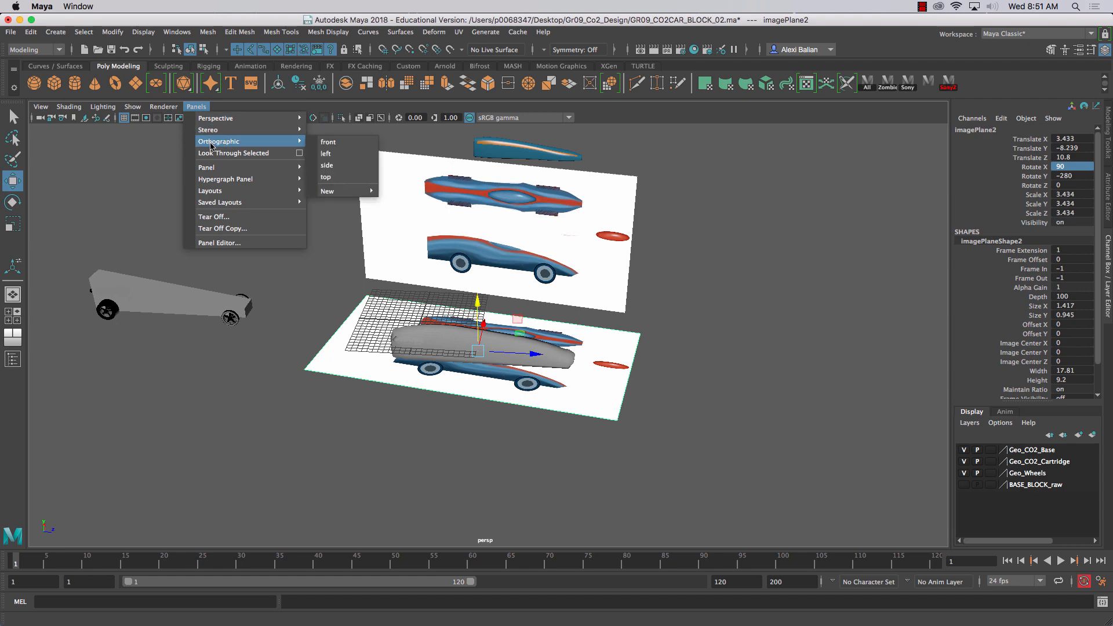
pyautogui.click(327, 178)
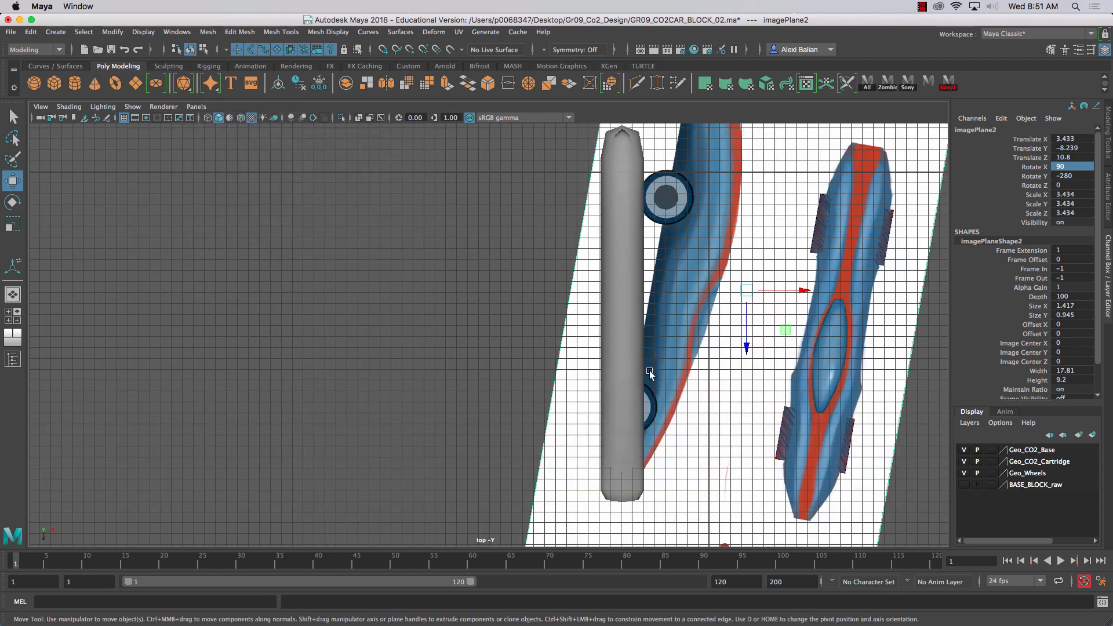
pyautogui.scroll(-3, 650, 372)
pyautogui.scroll(-3, 652, 353)
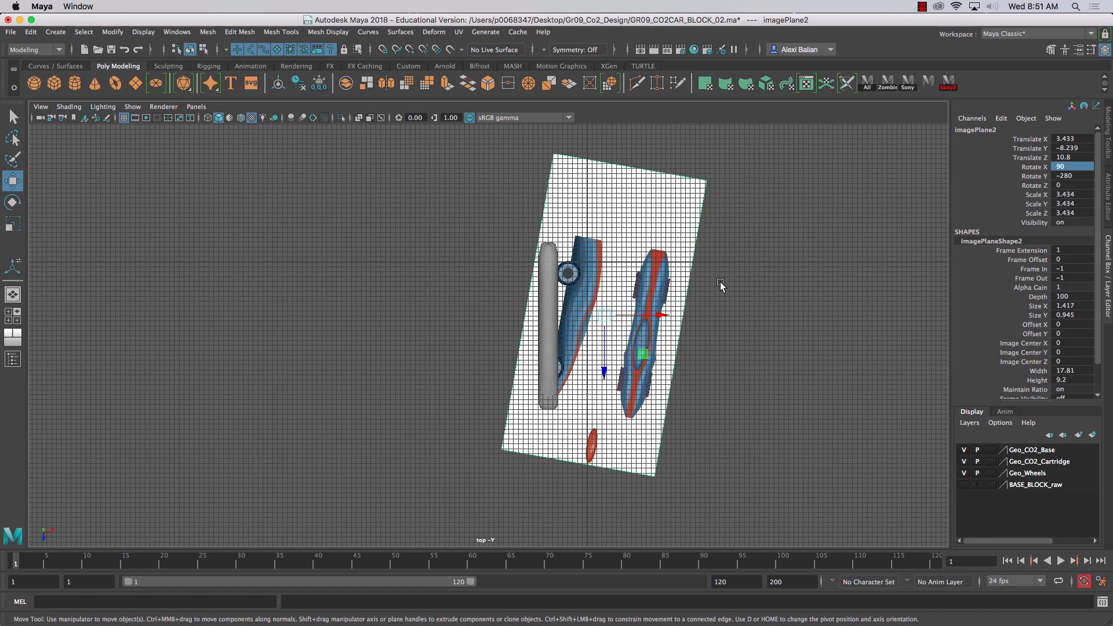
pyautogui.press('e')
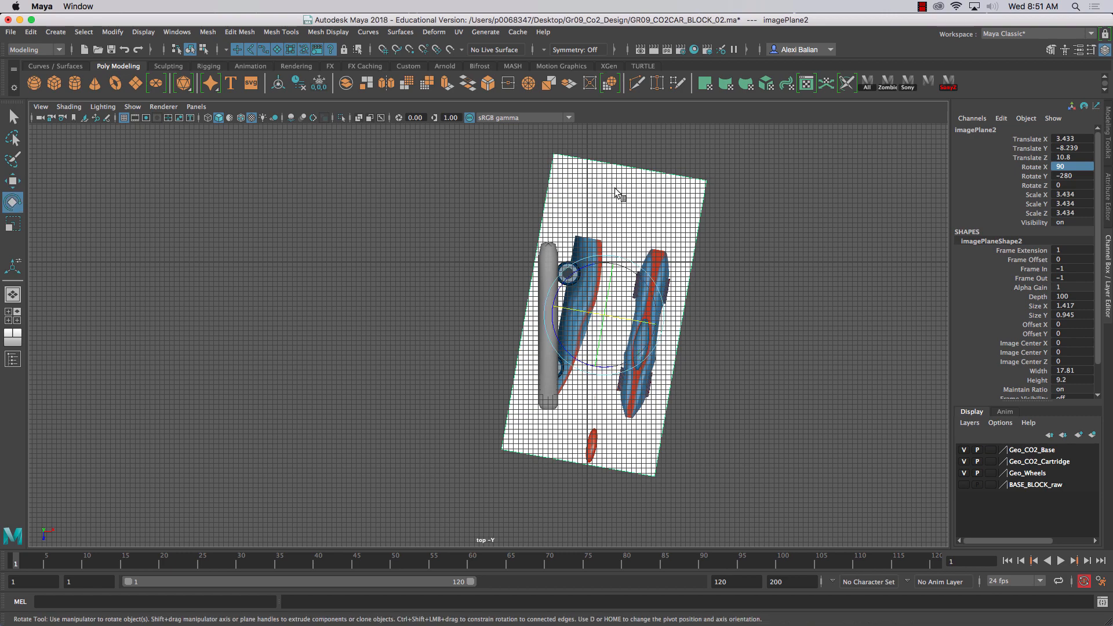
pyautogui.moveTo(555, 320); pyautogui.dragTo(555, 333)
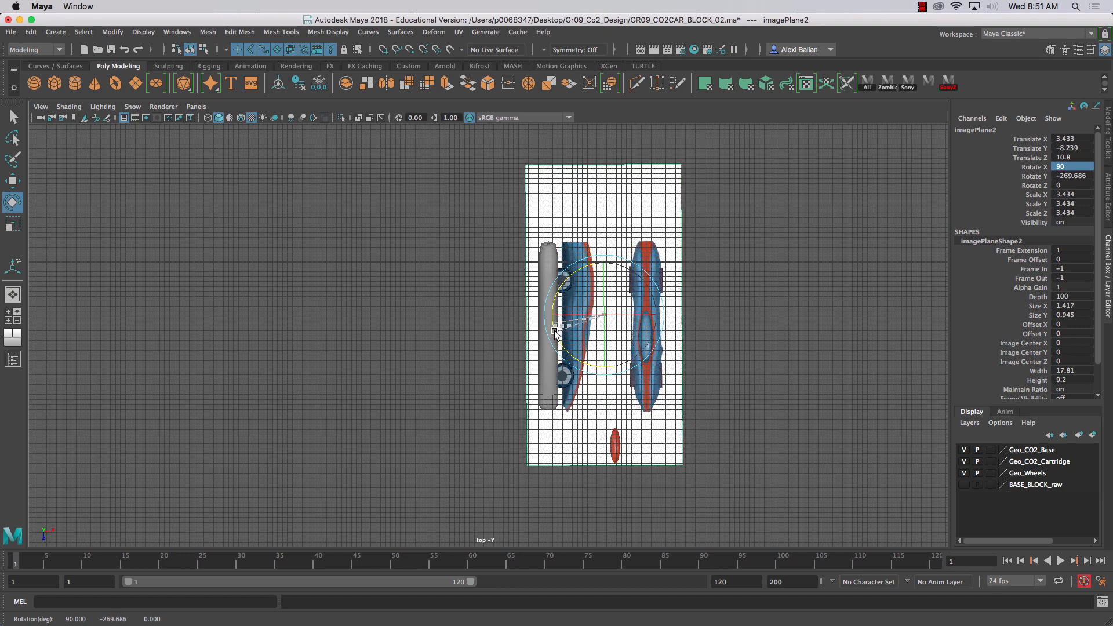
pyautogui.doubleClick(1070, 176)
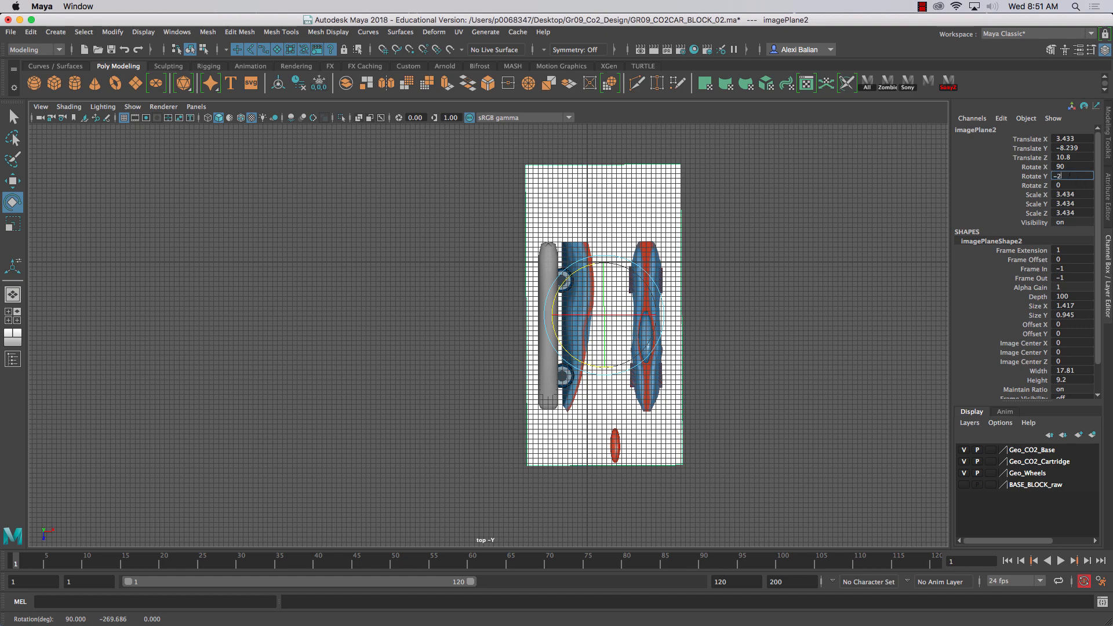
pyautogui.write('-270')
pyautogui.press('Return')
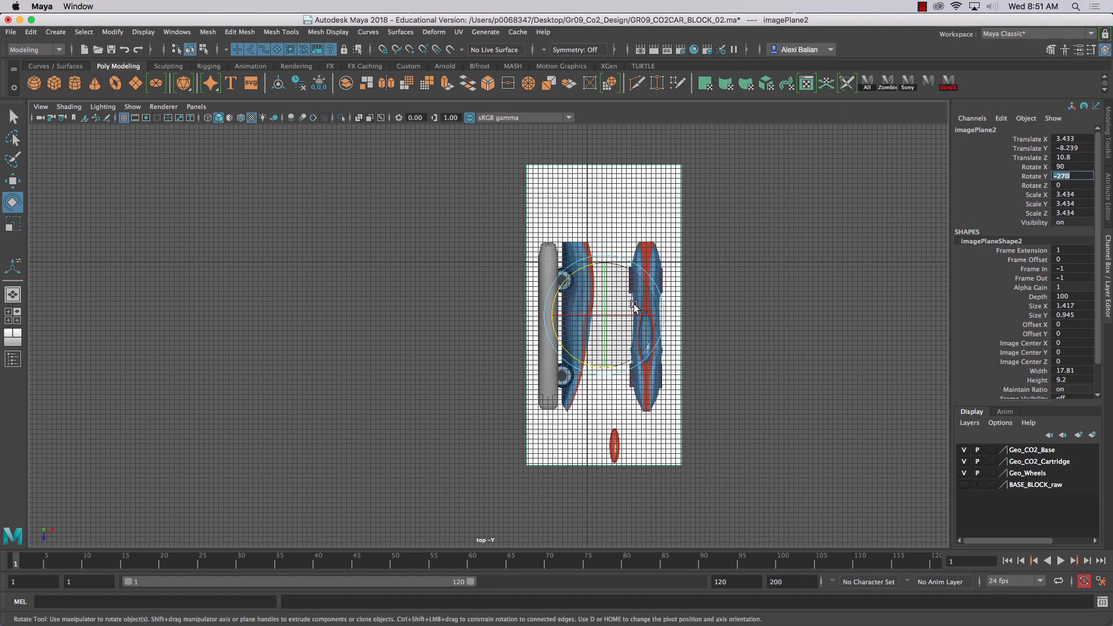
# - Move the copied image plane to about -16.62 in X so the top-view car drawing is centred under the block
pyautogui.click(13, 180)
pyautogui.moveTo(658, 322); pyautogui.dragTo(563, 339)
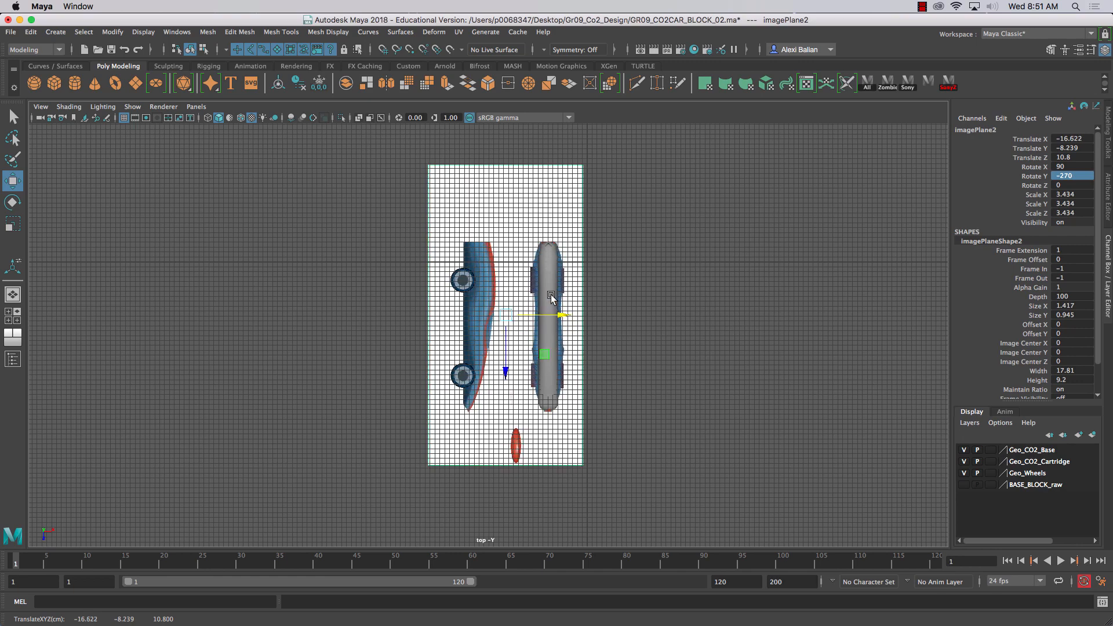
pyautogui.scroll(2, 551, 295)
pyautogui.scroll(-2, 550, 295)
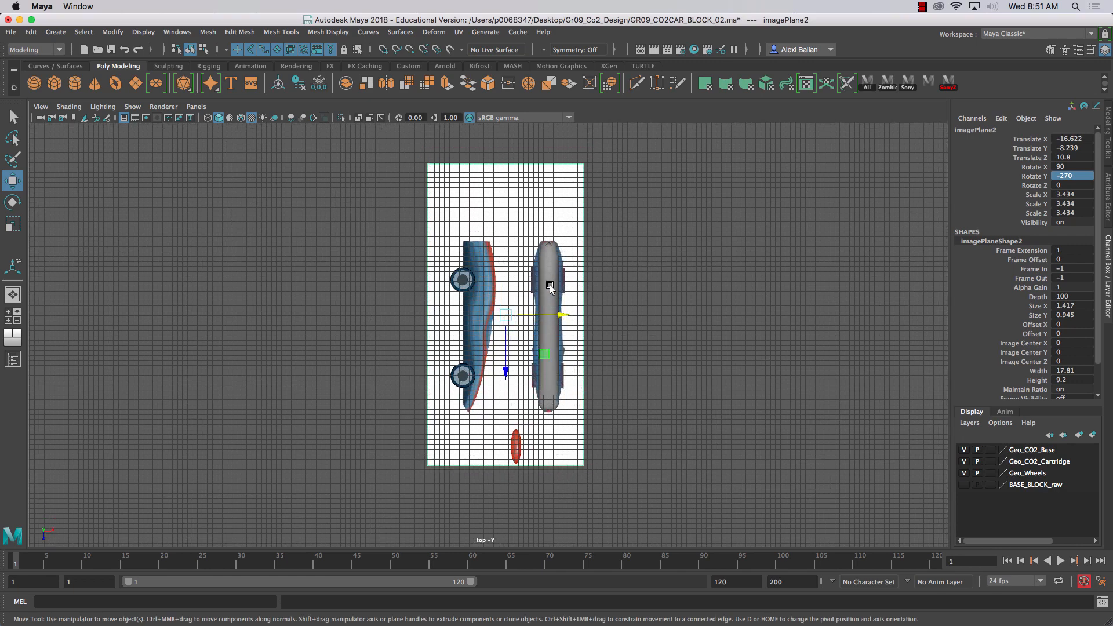
# - Enter vertex editing on Block3 and pull three middle rows of side vertices inward on both sides to form a waist between the wheels
pyautogui.scroll(3, 550, 294)
pyautogui.click(595, 251)
pyautogui.scroll(2, 595, 251)
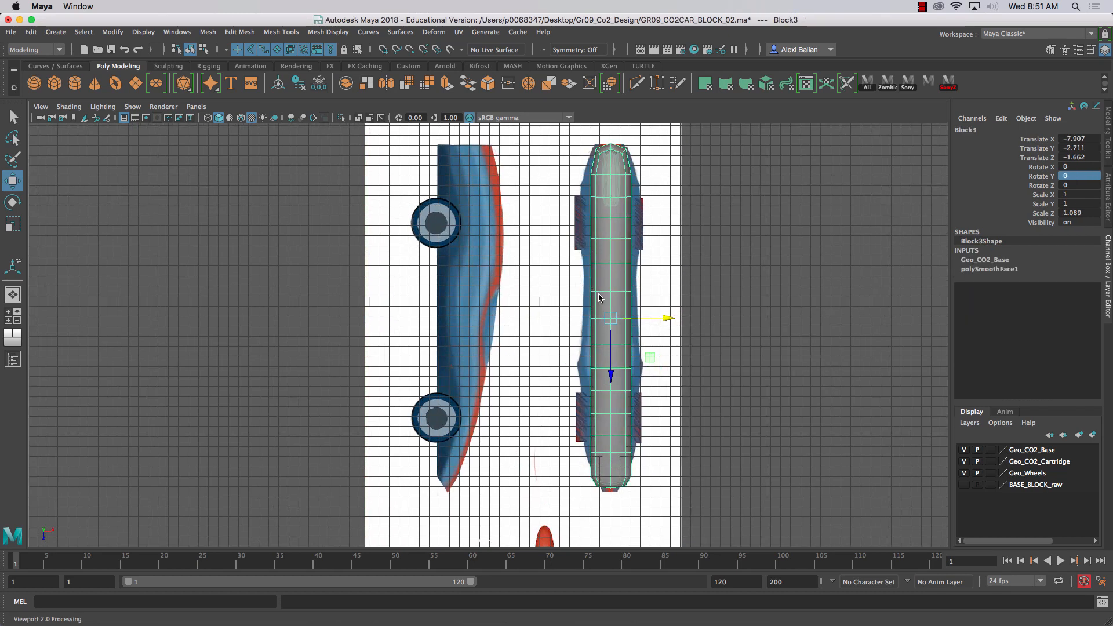
pyautogui.moveTo(599, 294); pyautogui.dragTo(552, 294, button='right')
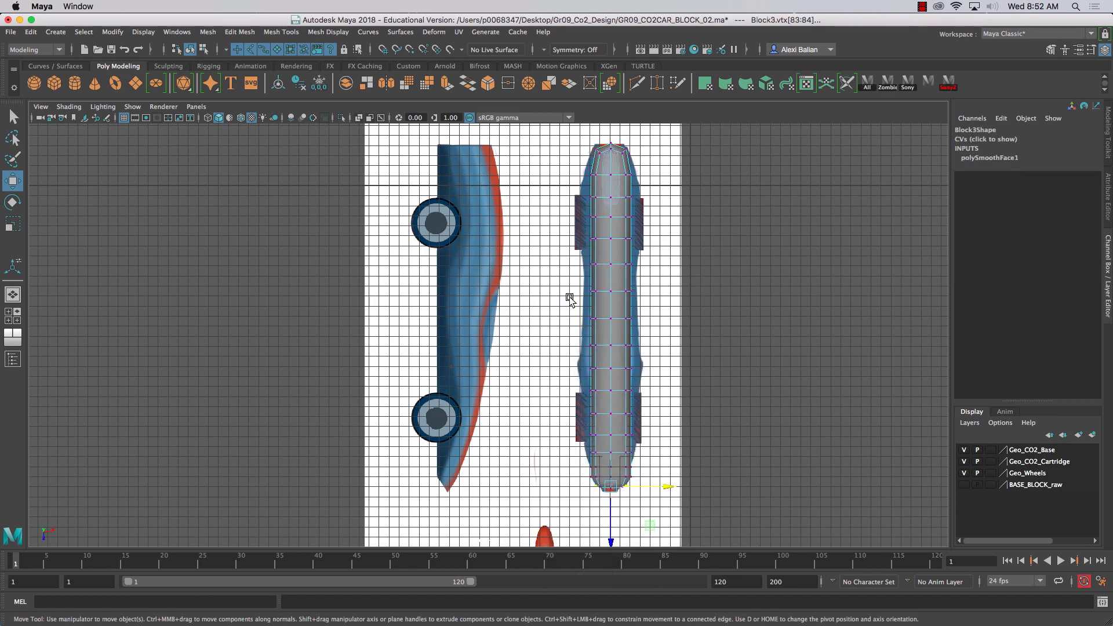
pyautogui.moveTo(578, 284); pyautogui.dragTo(637, 321)
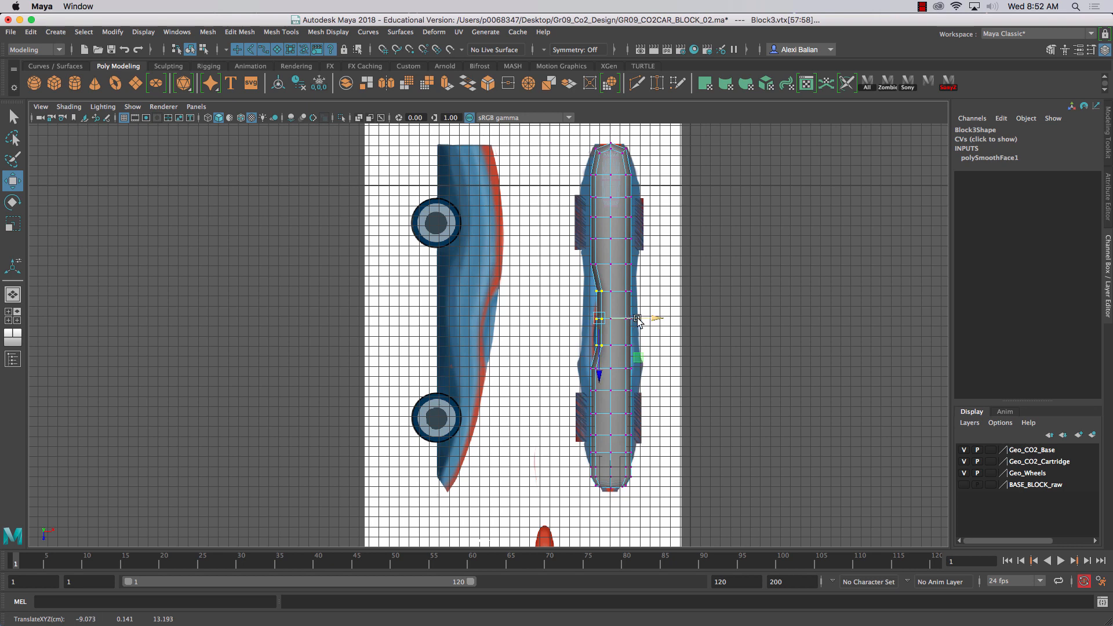
pyautogui.moveTo(679, 282); pyautogui.dragTo(619, 359)
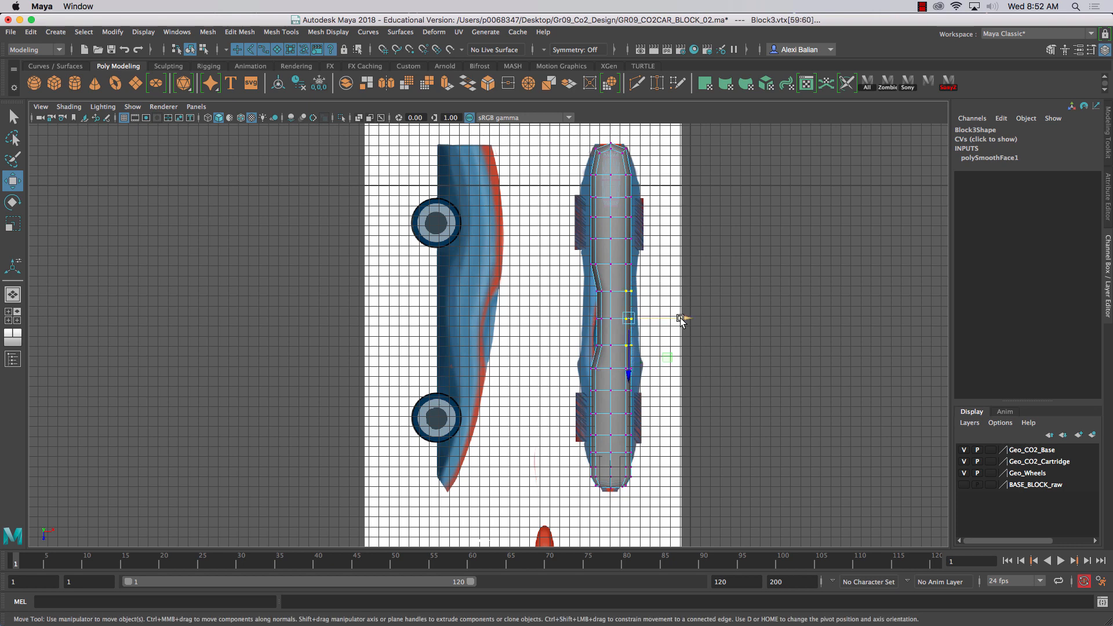
pyautogui.moveTo(686, 318); pyautogui.dragTo(682, 317)
pyautogui.scroll(4, 578, 277)
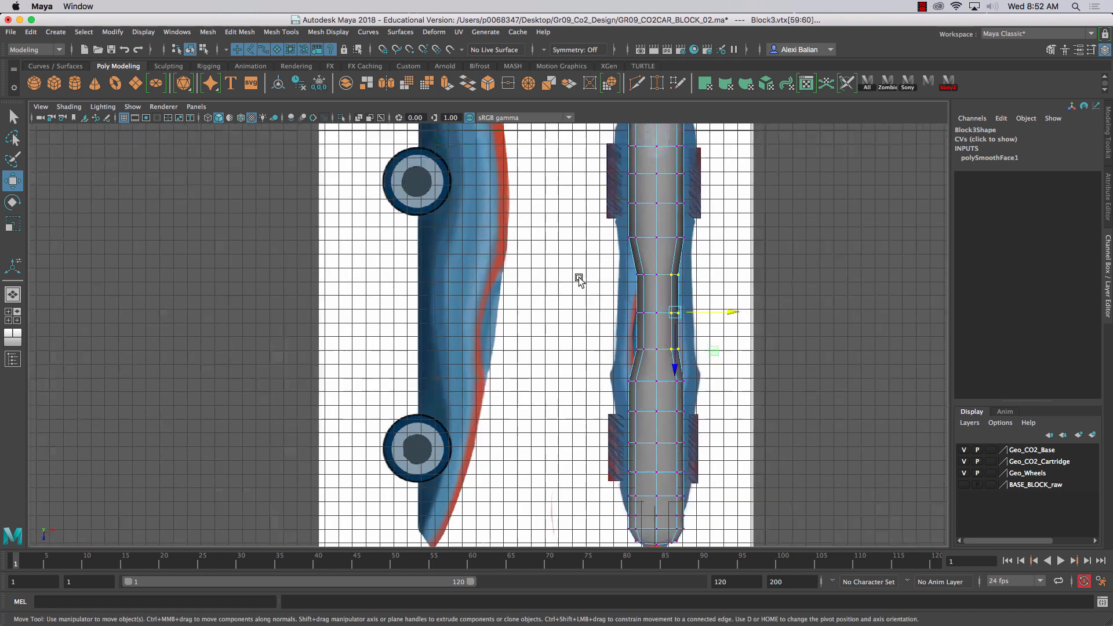
# - Adjust the waist's vertex rows and scale the rows between the waist and the front wheels wider in X to follow the top-view drawing
pyautogui.moveTo(676, 280); pyautogui.dragTo(739, 264)
pyautogui.moveTo(629, 342); pyautogui.dragTo(747, 354)
pyautogui.press('r')
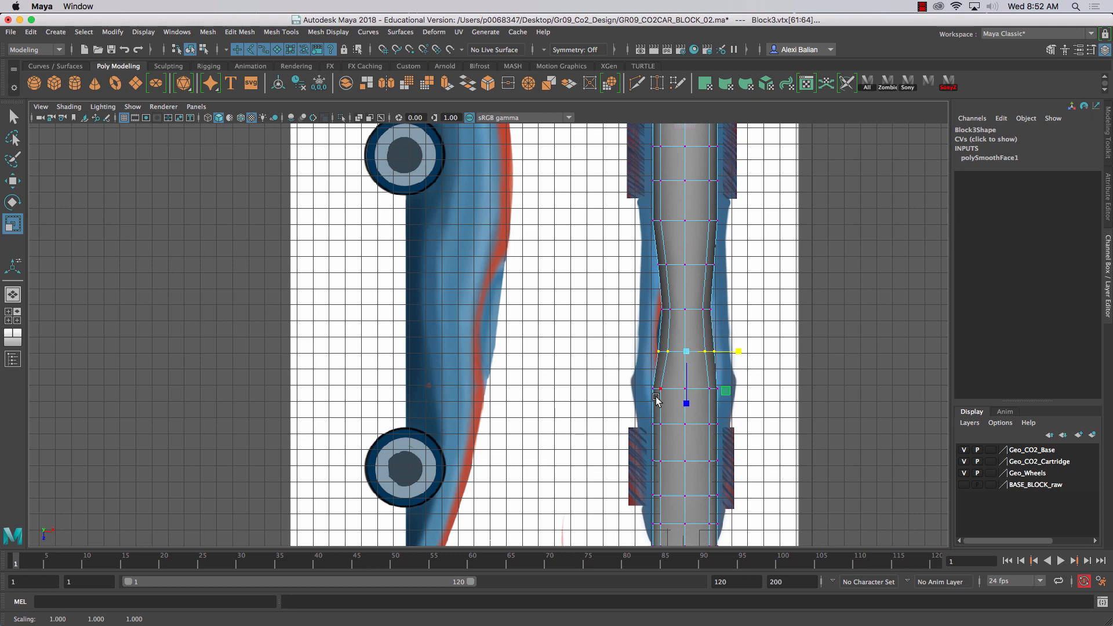
pyautogui.moveTo(622, 375); pyautogui.dragTo(750, 390)
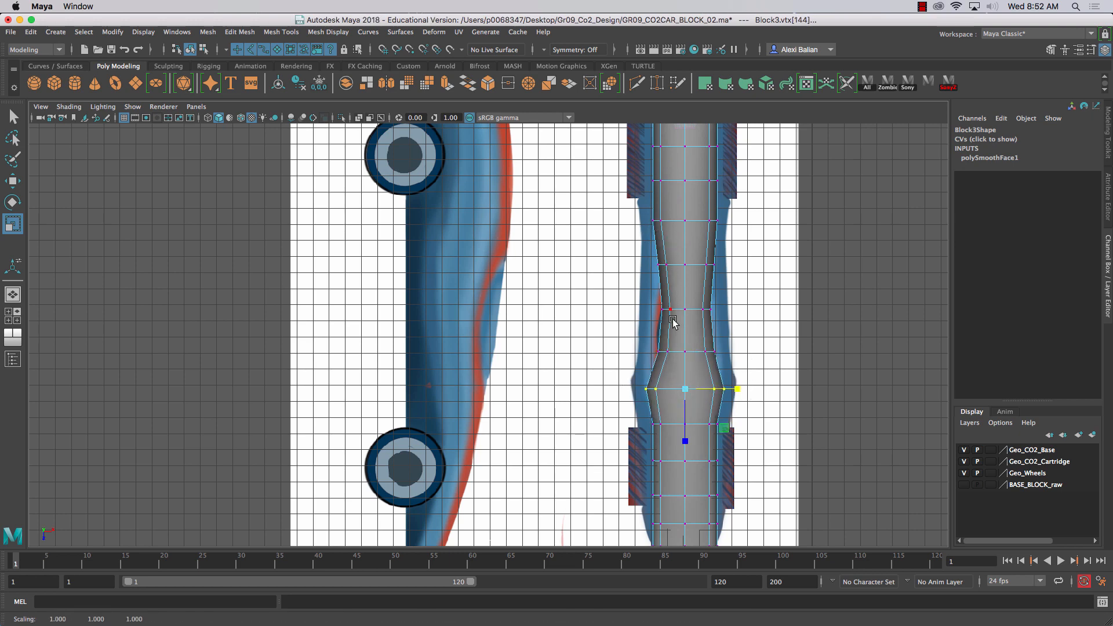
pyautogui.moveTo(632, 413); pyautogui.dragTo(747, 429)
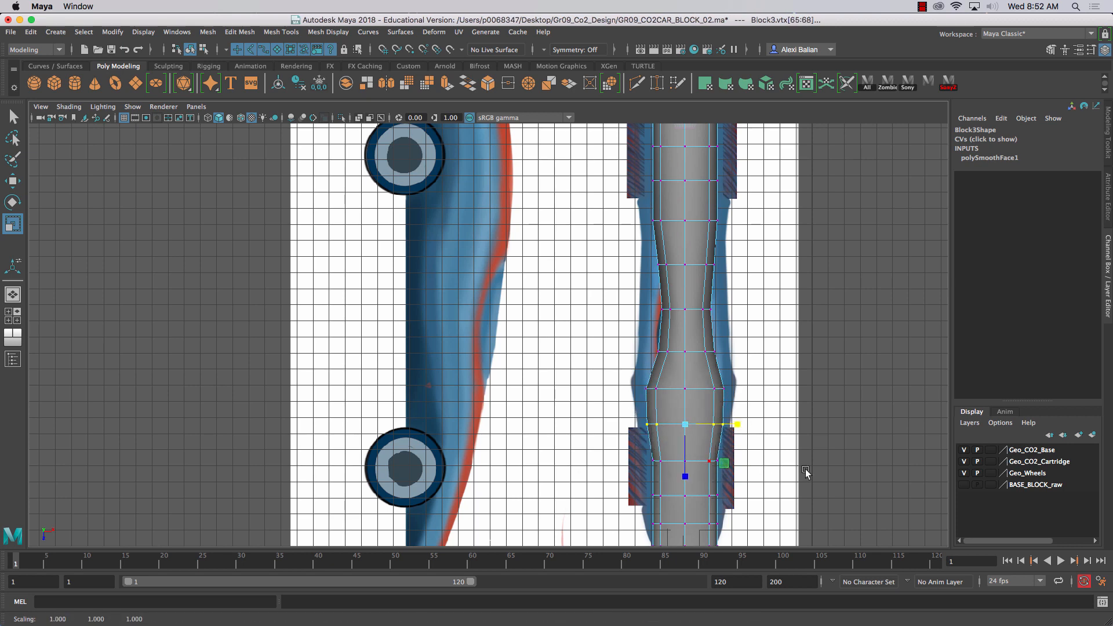
# - Scale the front vertex rows in X, narrowing the nose tip and widening the rows between the front wheels to follow the top-view outline
pyautogui.keyDown('alt'); pyautogui.moveTo(806, 473); pyautogui.dragTo(776, 357, button='middle'); pyautogui.keyUp('alt')
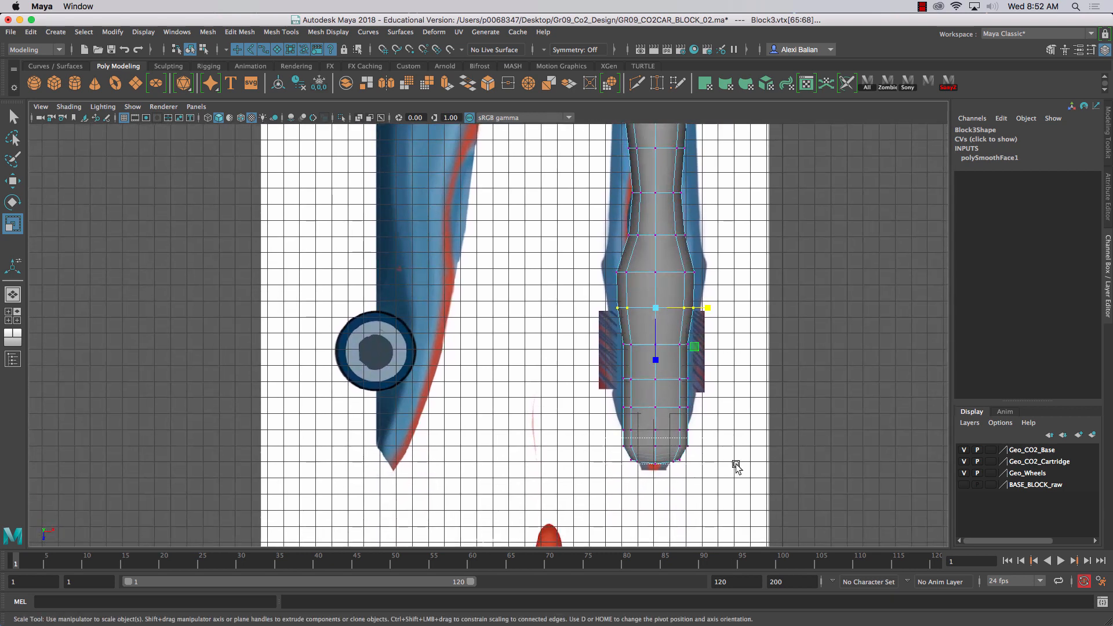
pyautogui.moveTo(736, 465); pyautogui.dragTo(701, 455)
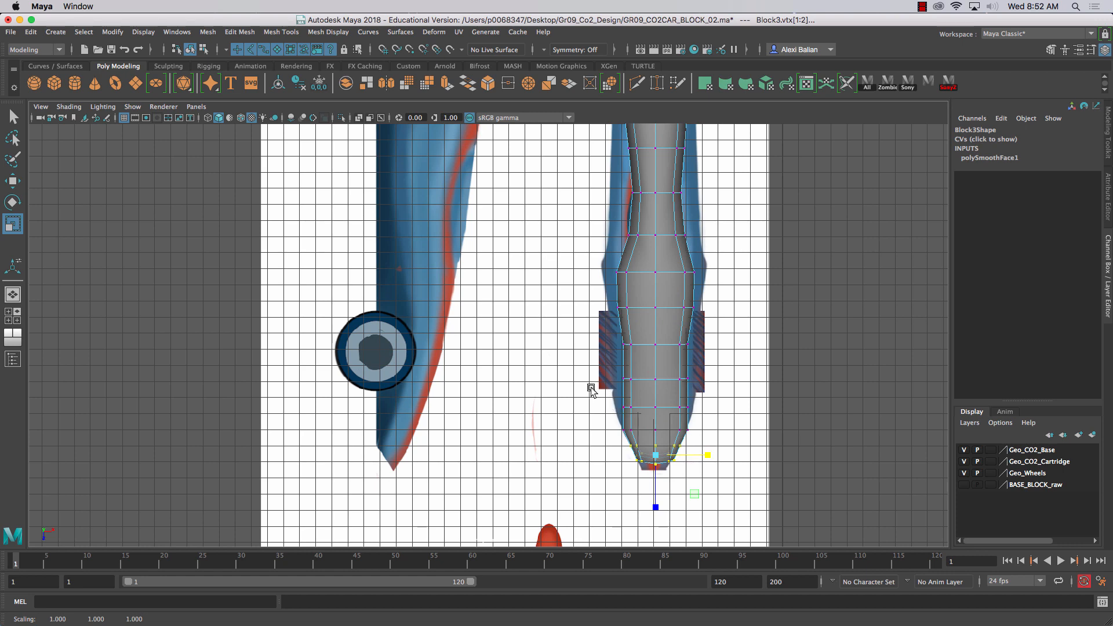
pyautogui.moveTo(614, 397); pyautogui.dragTo(720, 408)
pyautogui.moveTo(586, 362); pyautogui.dragTo(725, 380)
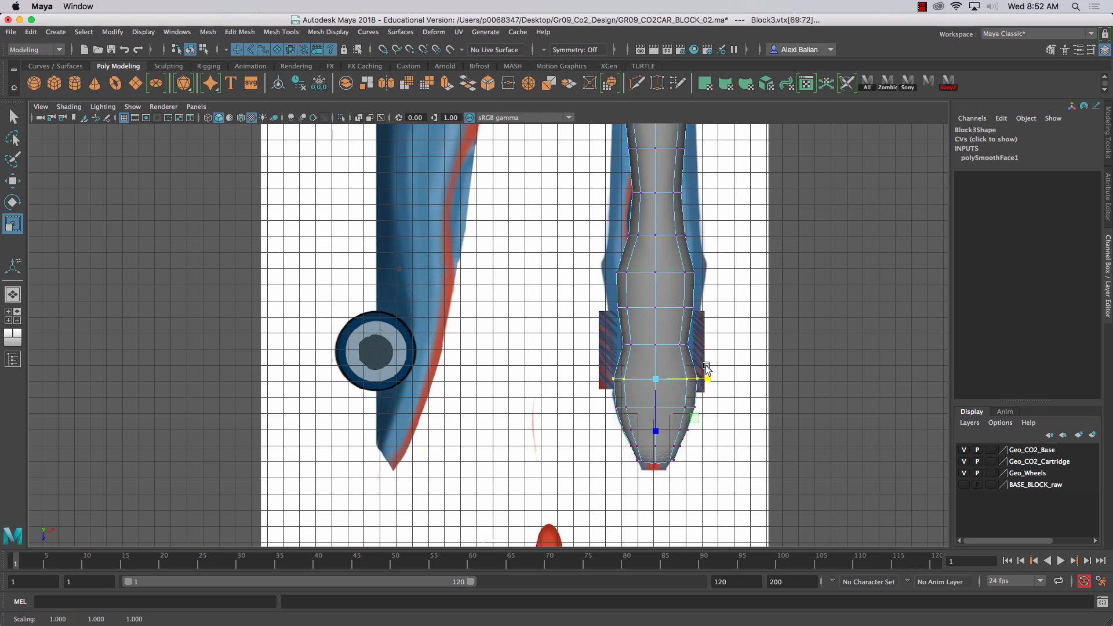
pyautogui.moveTo(607, 326); pyautogui.dragTo(728, 343)
pyautogui.moveTo(601, 297); pyautogui.dragTo(716, 308)
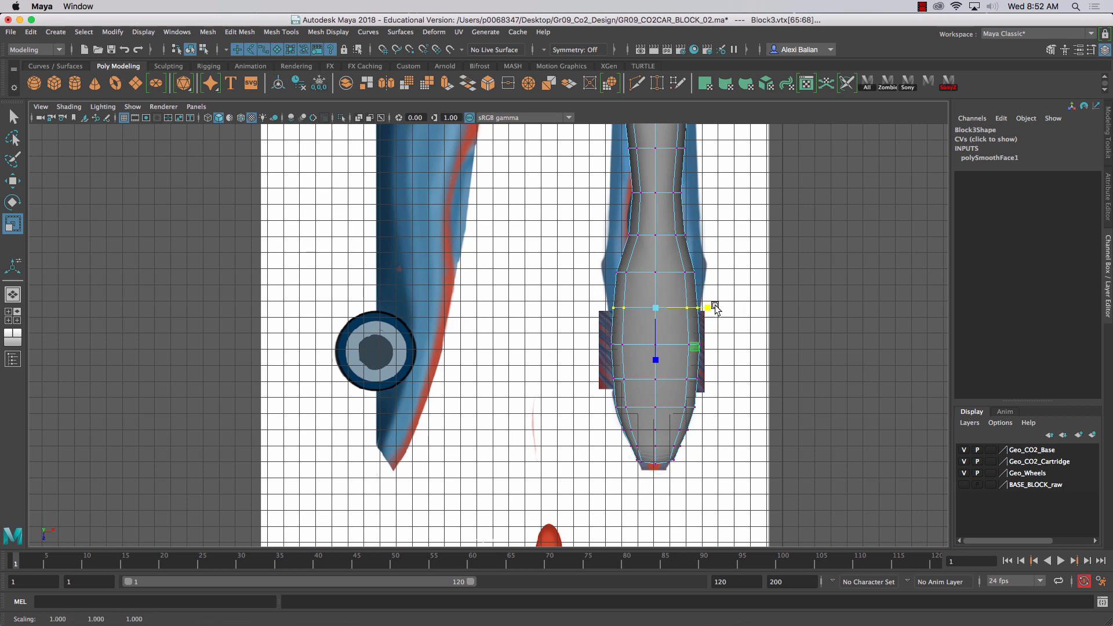
# - Scale the rear vertex rows wider in X, from behind the waist past the rear wheels to the tail, following the top-view outline
pyautogui.scroll(-3, 736, 402)
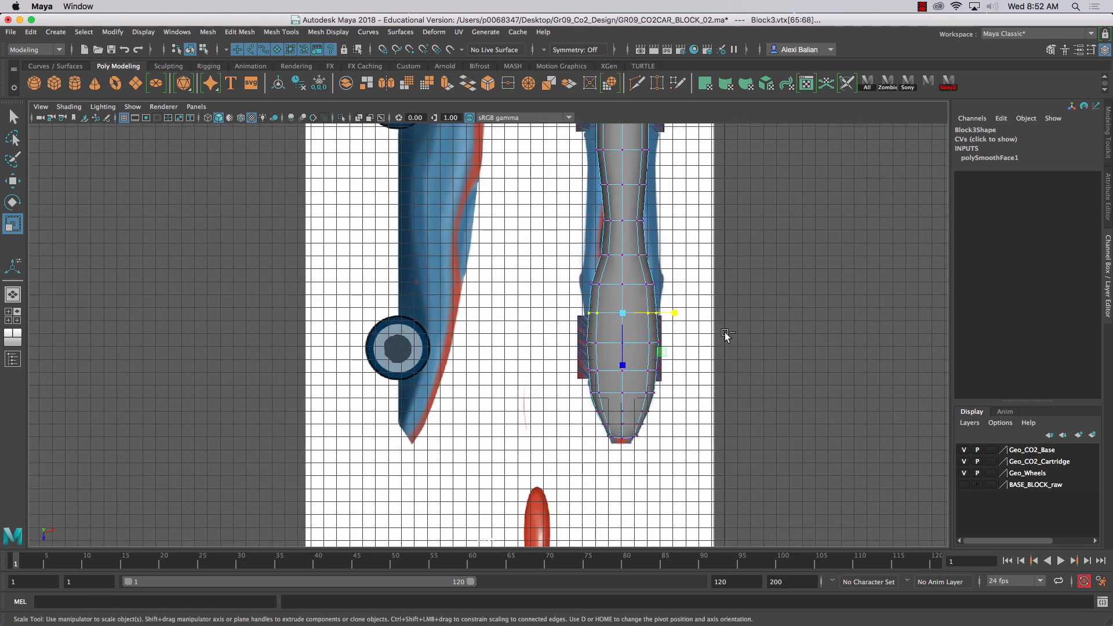
pyautogui.moveTo(725, 332); pyautogui.dragTo(701, 465, button='middle')
pyautogui.hotkey('ctrl', 'z')
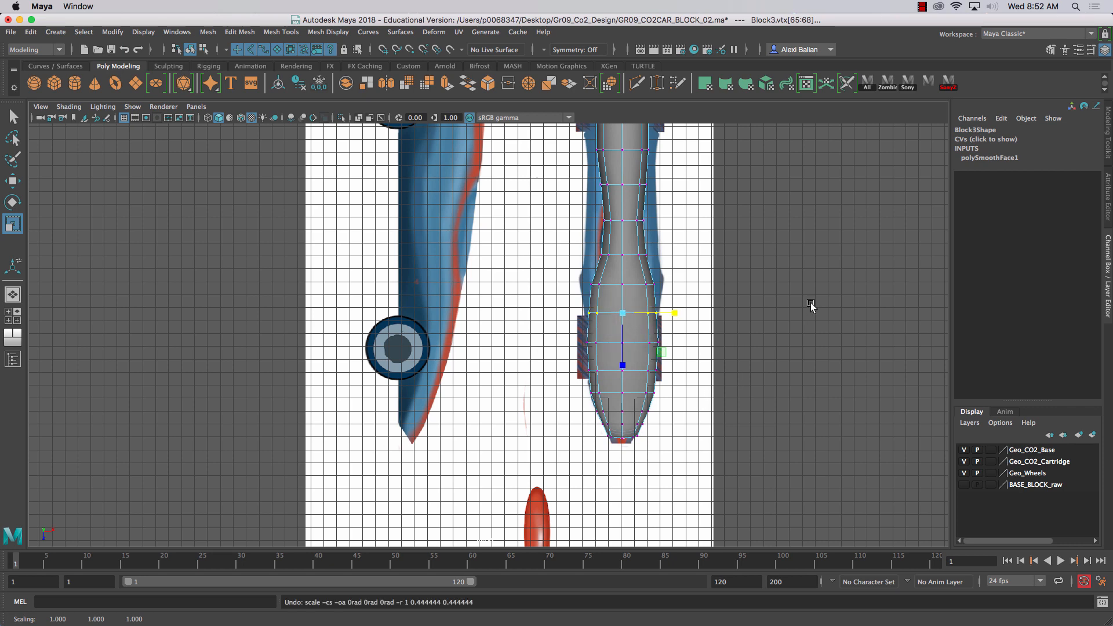
pyautogui.keyDown('alt'); pyautogui.moveTo(791, 263); pyautogui.dragTo(761, 439, button='middle'); pyautogui.keyUp('alt')
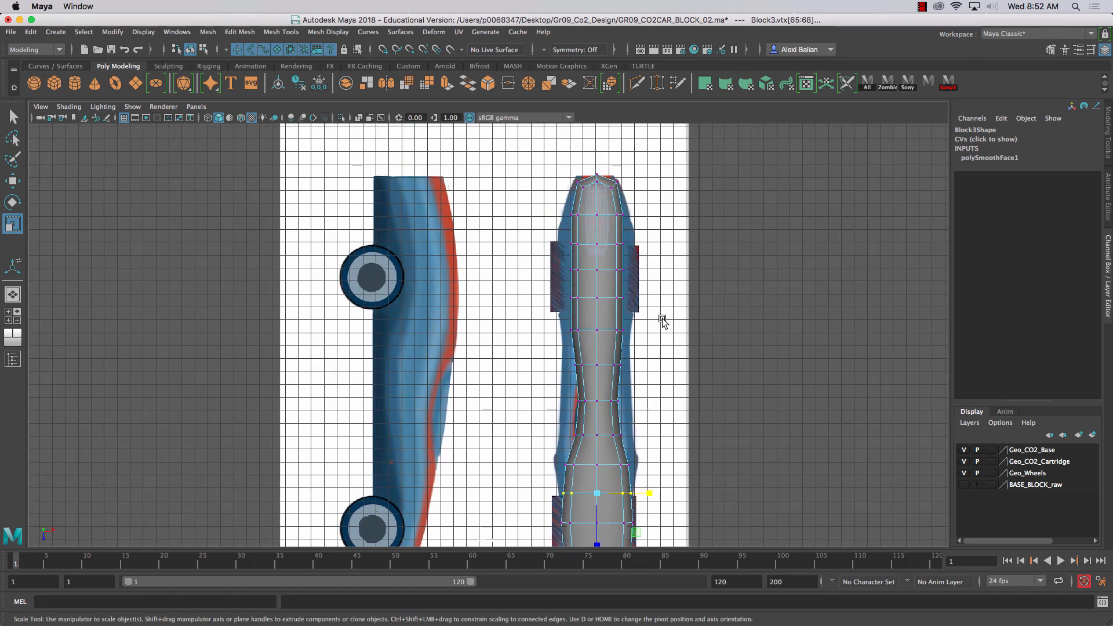
pyautogui.scroll(2, 662, 319)
pyautogui.scroll(1, 663, 322)
pyautogui.moveTo(549, 347); pyautogui.dragTo(688, 328)
pyautogui.moveTo(546, 308); pyautogui.dragTo(706, 288)
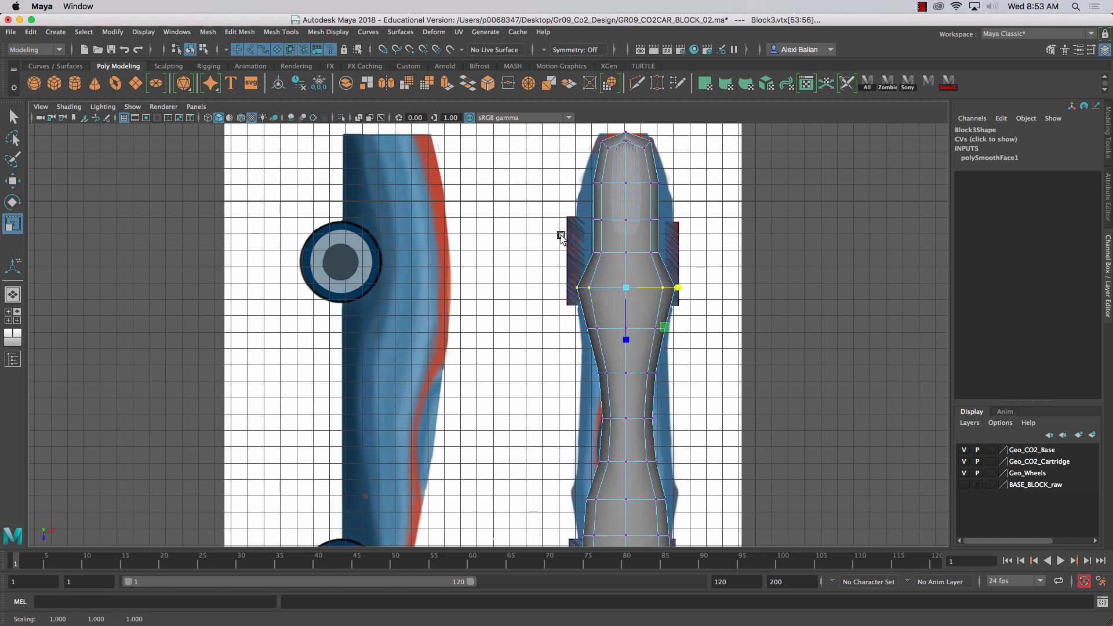
pyautogui.moveTo(560, 237); pyautogui.dragTo(704, 255)
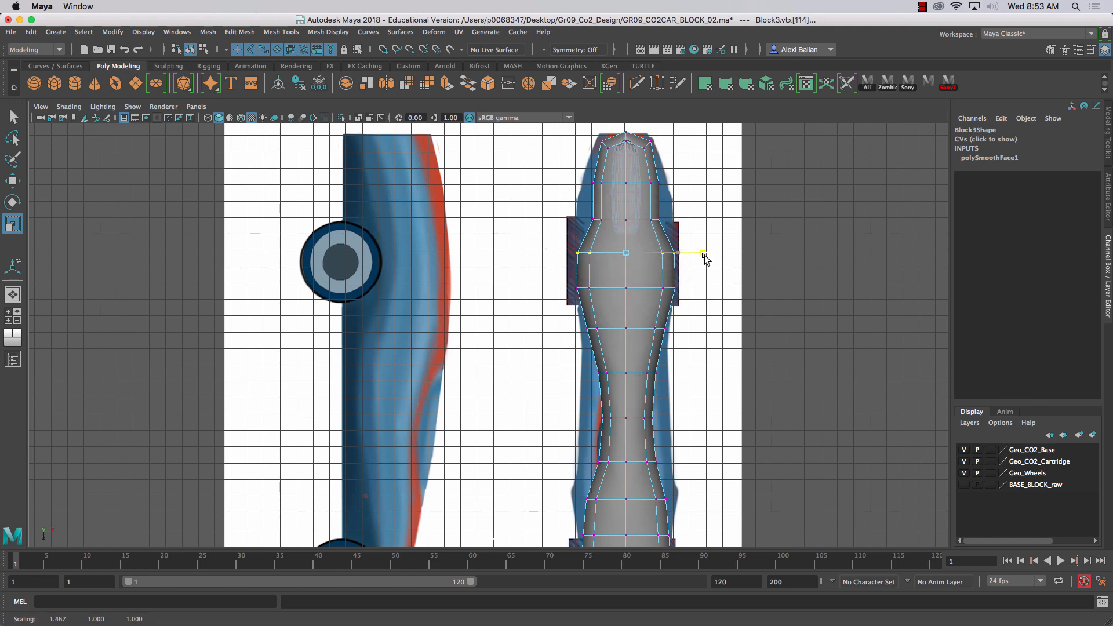
pyautogui.moveTo(567, 204); pyautogui.dragTo(697, 224)
pyautogui.moveTo(562, 184); pyautogui.dragTo(688, 194)
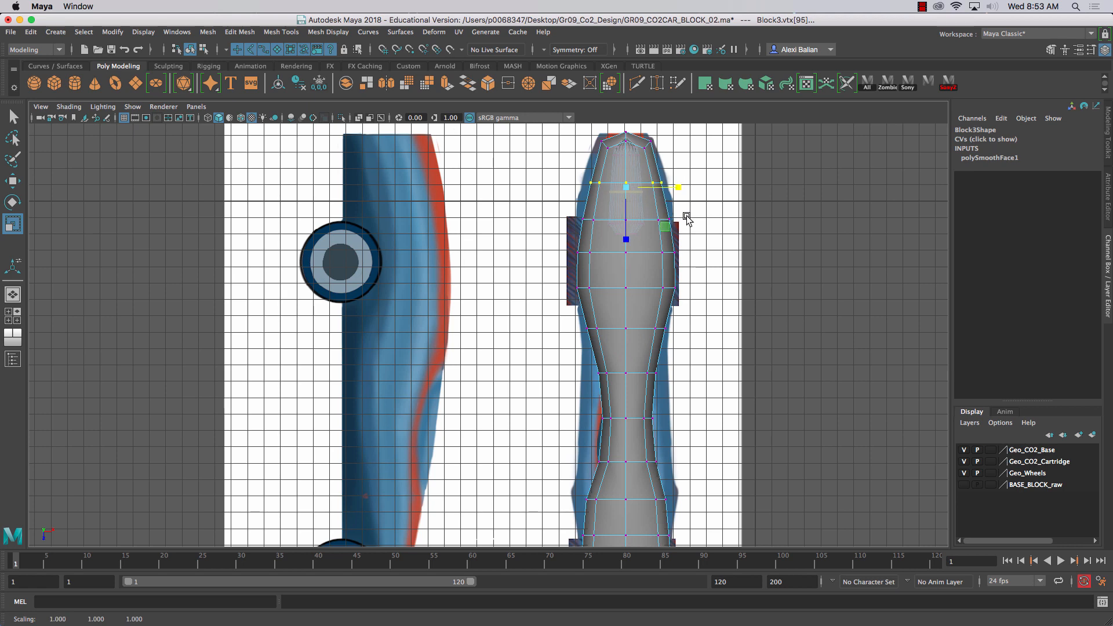
# - Switch to the perspective view, return Block3 to object mode and examine the reshaped body from several angles
pyautogui.scroll(-5, 677, 351)
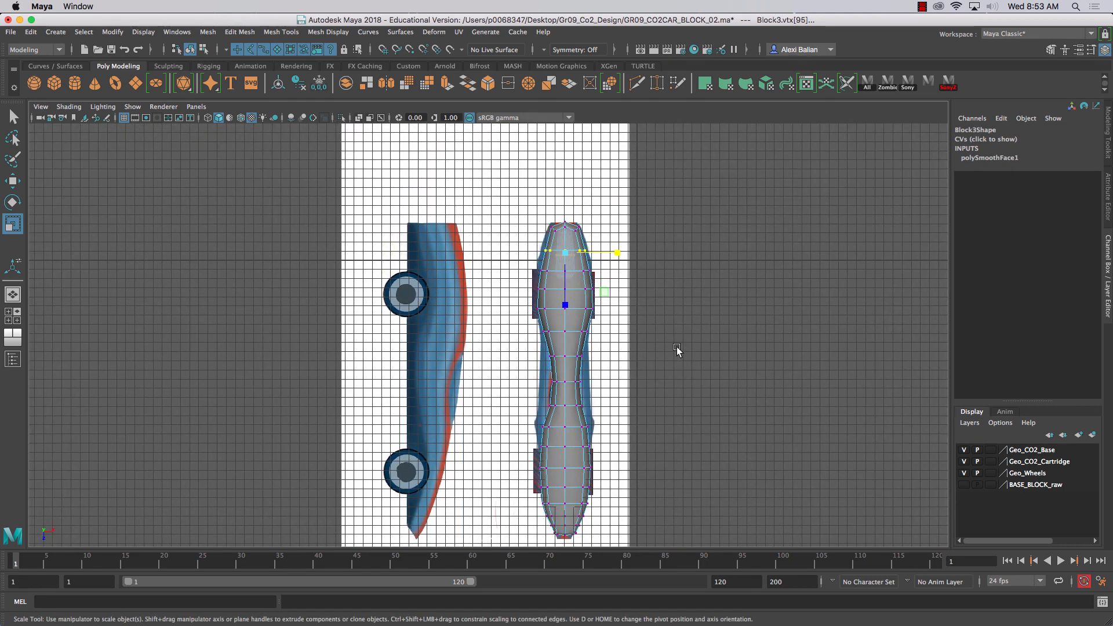
pyautogui.click(196, 107)
pyautogui.moveTo(279, 130)
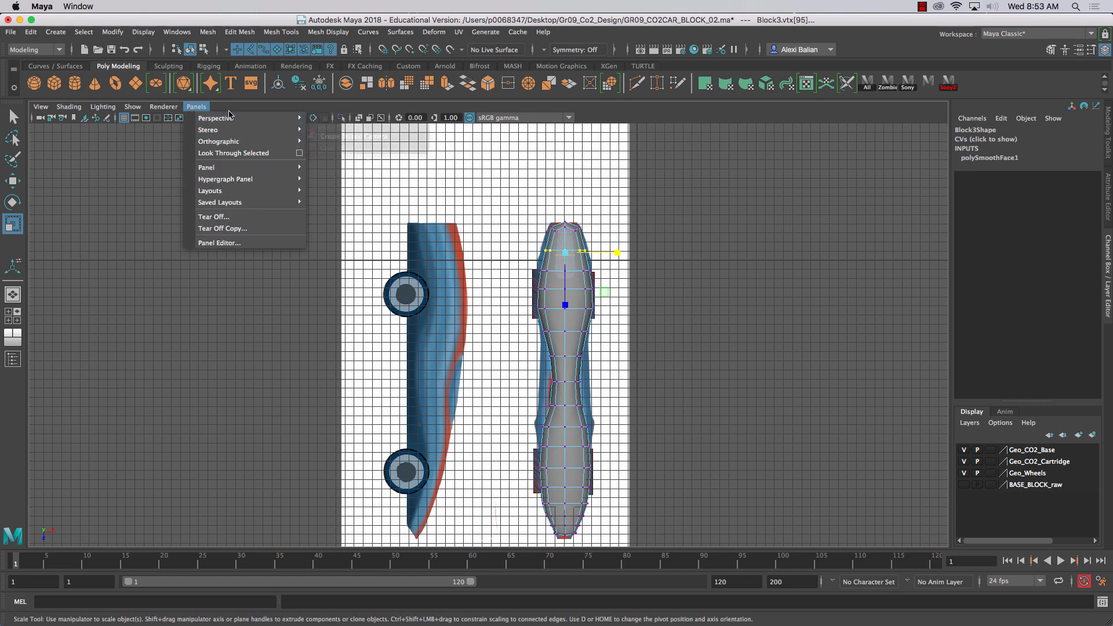
pyautogui.click(324, 126)
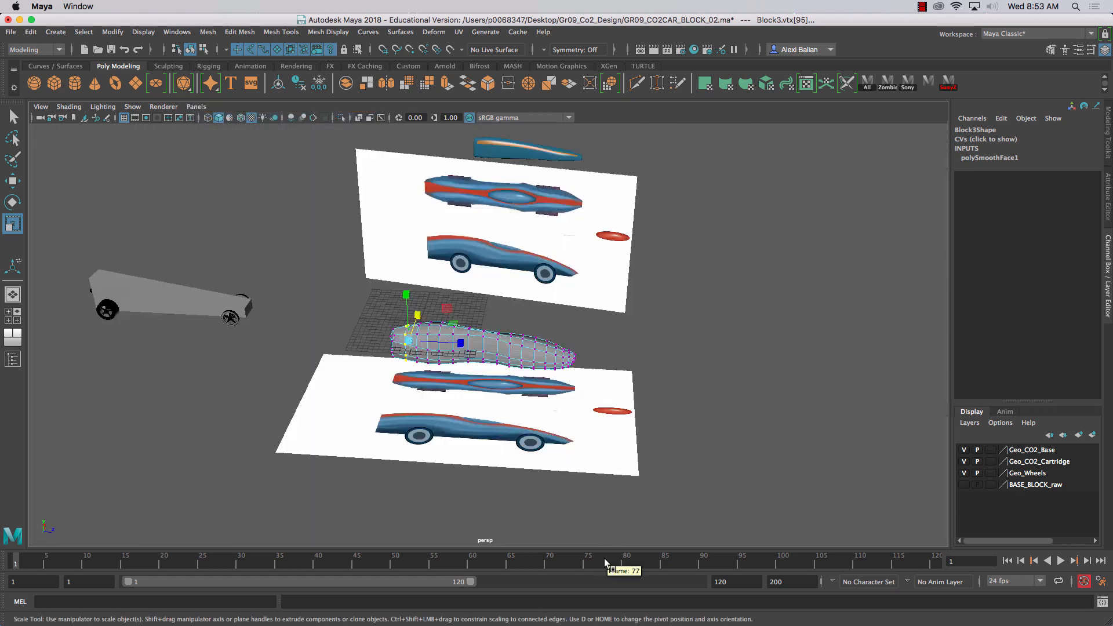
pyautogui.moveTo(596, 559); pyautogui.dragTo(542, 531)
pyautogui.moveTo(493, 309); pyautogui.dragTo(548, 294, button='right')
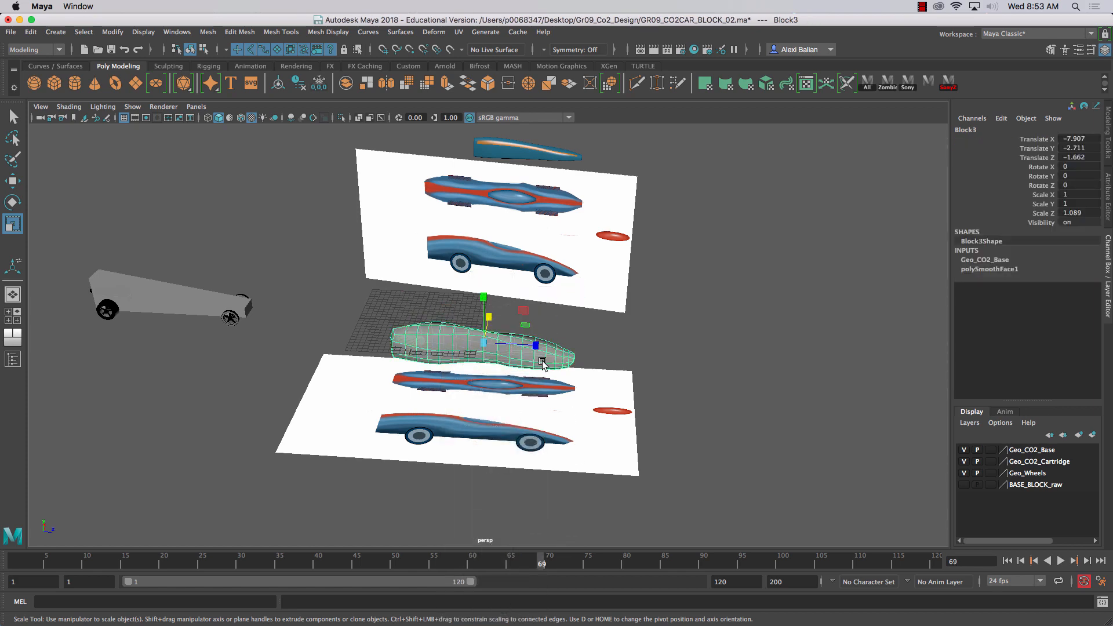
pyautogui.keyDown('alt'); pyautogui.moveTo(548, 295); pyautogui.dragTo(497, 356); pyautogui.keyUp('alt')
pyautogui.scroll(10, 479, 318)
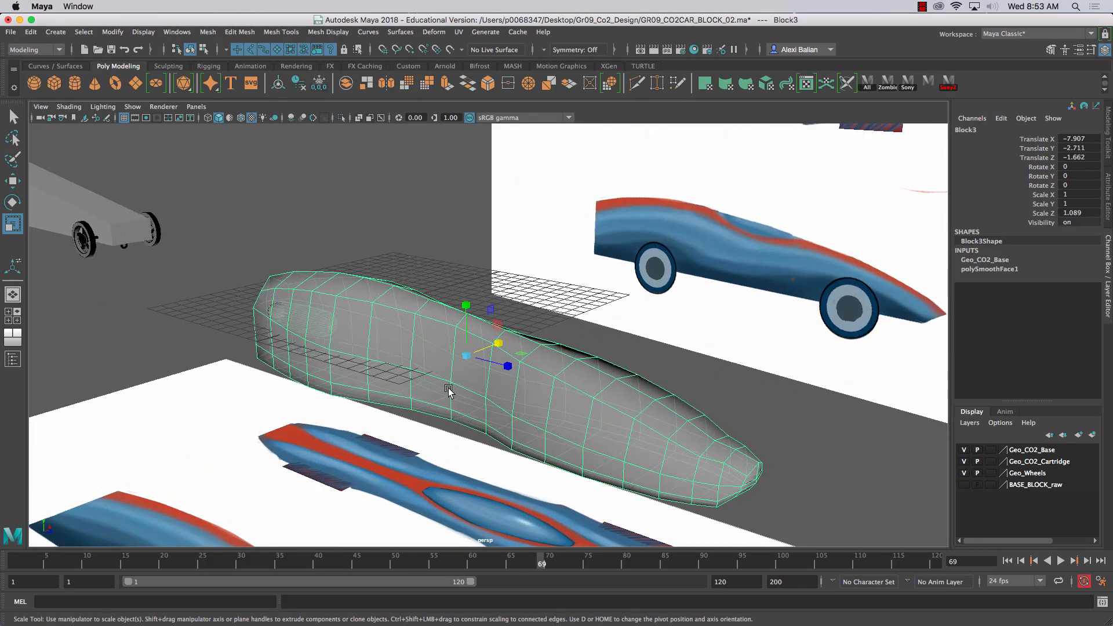
pyautogui.scroll(-5, 407, 373)
pyautogui.press('w')
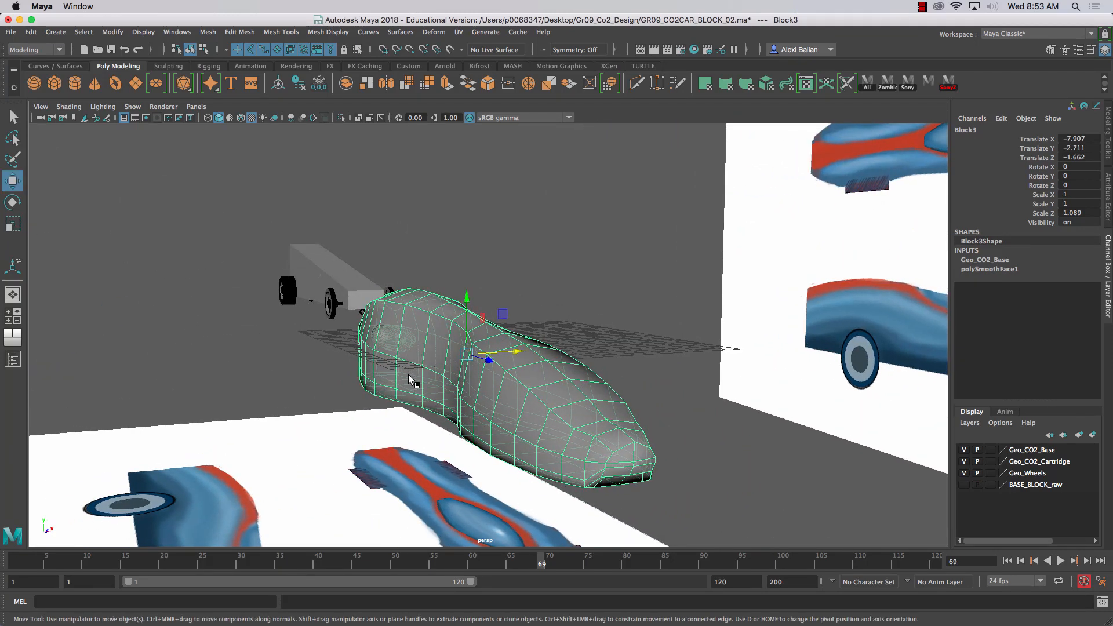
pyautogui.scroll(-4, 590, 435)
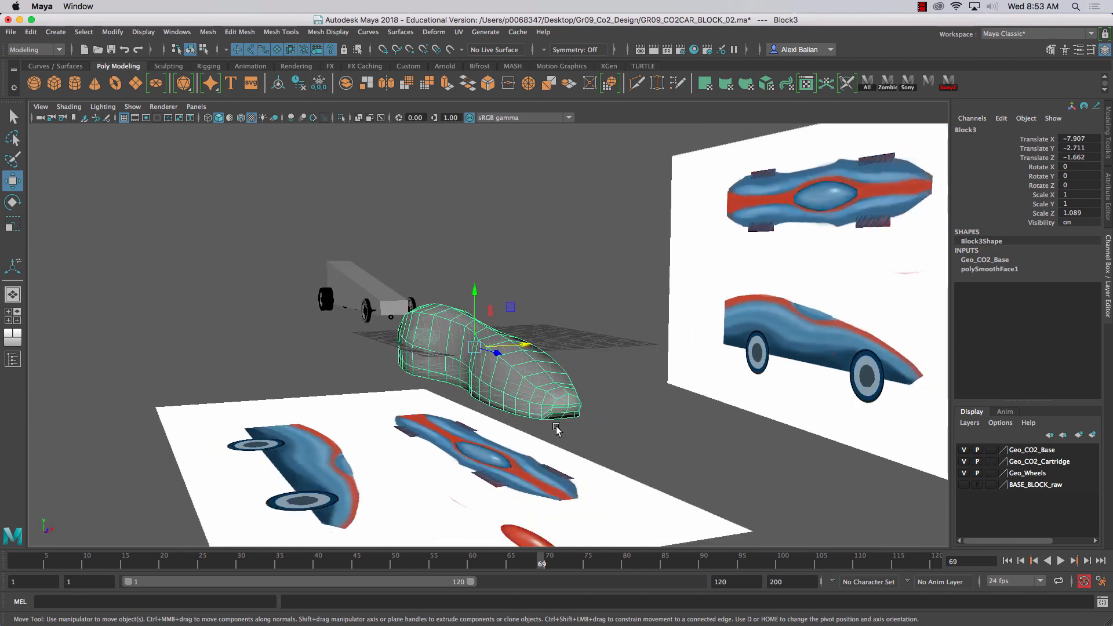
pyautogui.keyDown('alt'); pyautogui.moveTo(557, 429); pyautogui.dragTo(642, 390); pyautogui.keyUp('alt')
# - Switch to the side orthographic view and raise the Transparency of Block3's lambert1 material so the reference drawing shows through
pyautogui.click(196, 107)
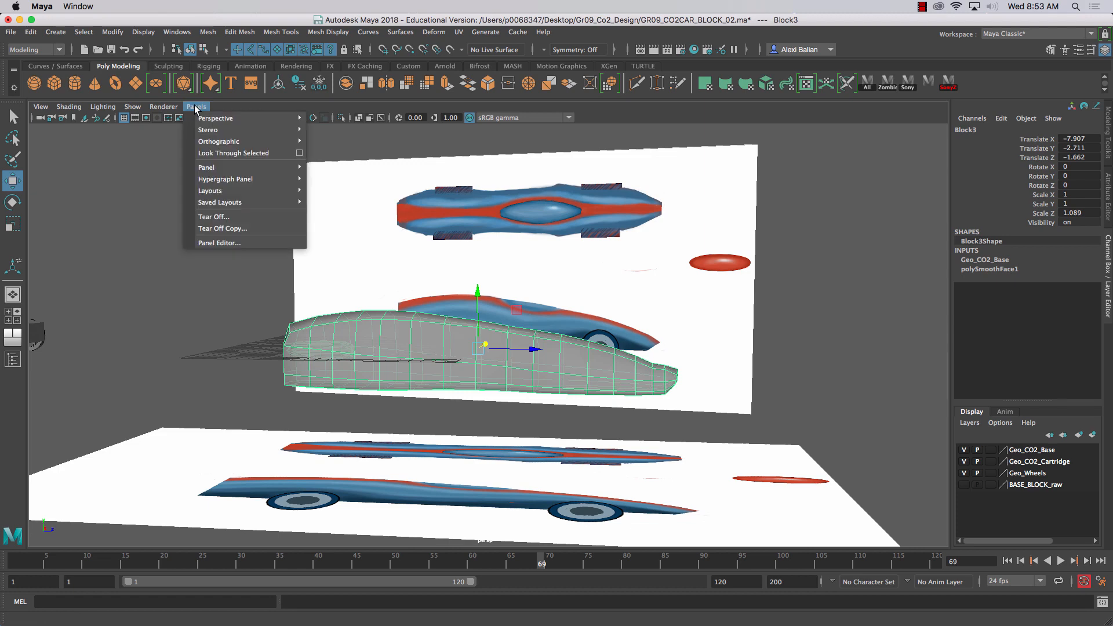
pyautogui.moveTo(260, 141)
pyautogui.click(340, 159)
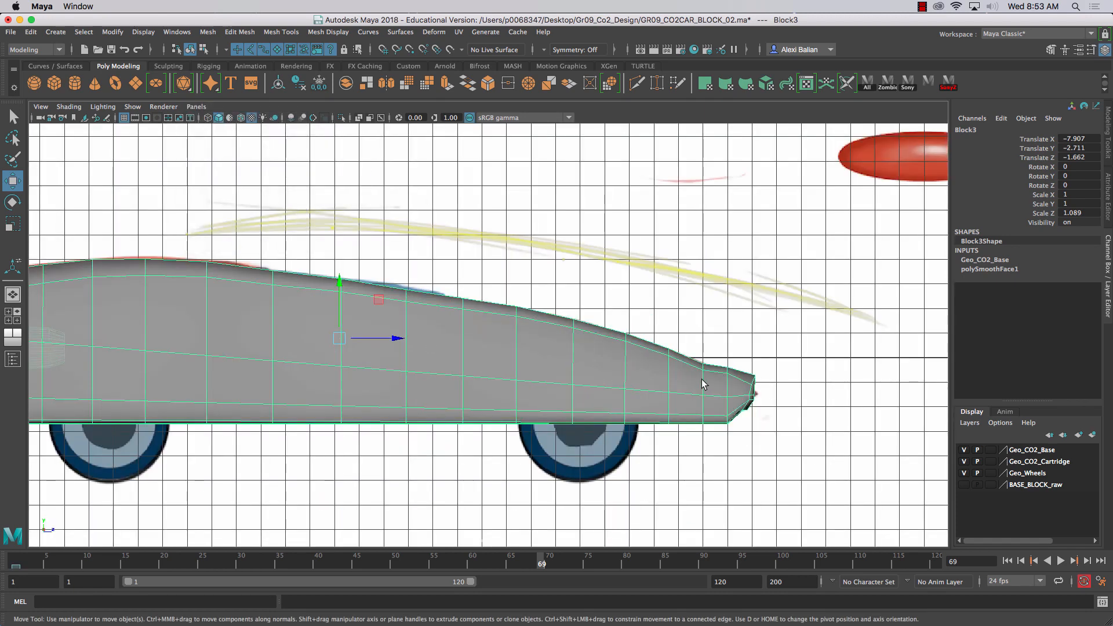
pyautogui.hotkey('ctrl', 'a')
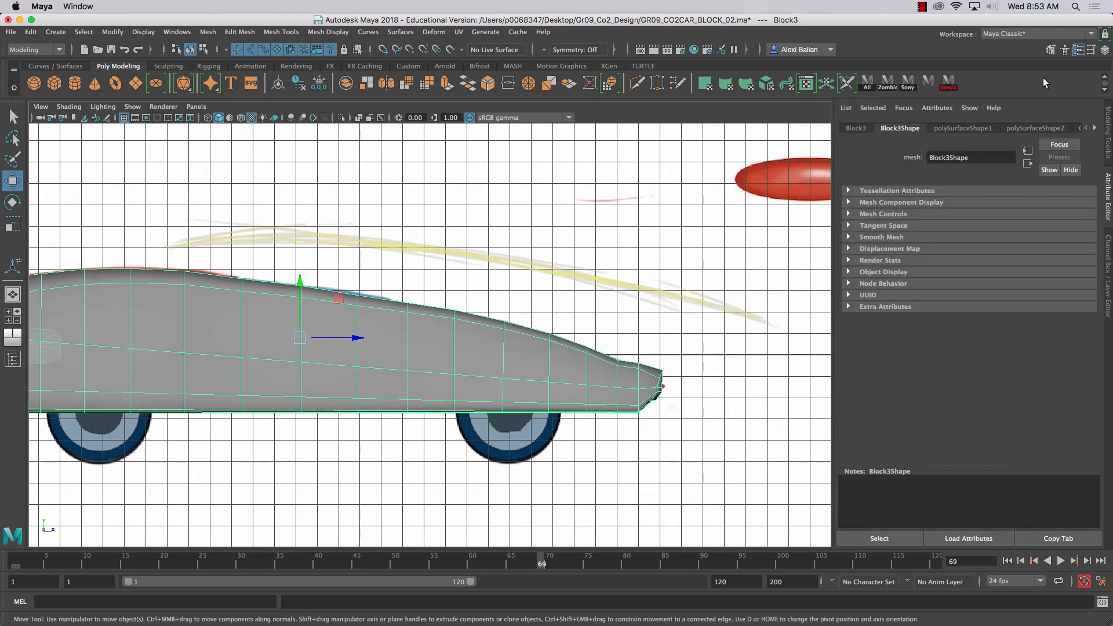
pyautogui.click(1094, 128)
pyautogui.click(1095, 128)
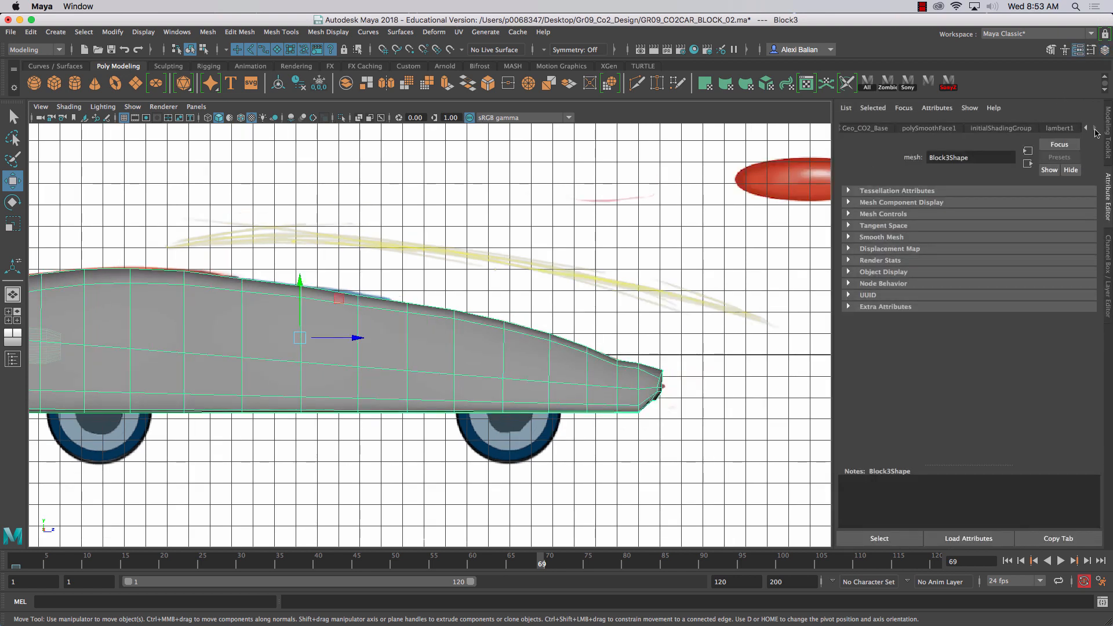
pyautogui.click(1044, 128)
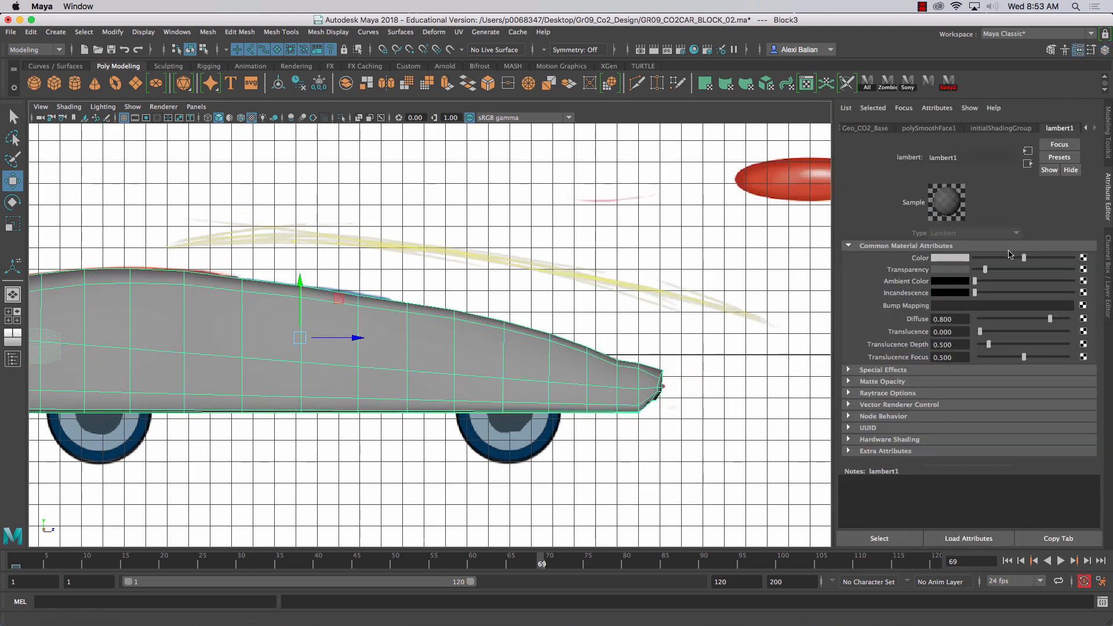
pyautogui.moveTo(987, 272); pyautogui.dragTo(1021, 279)
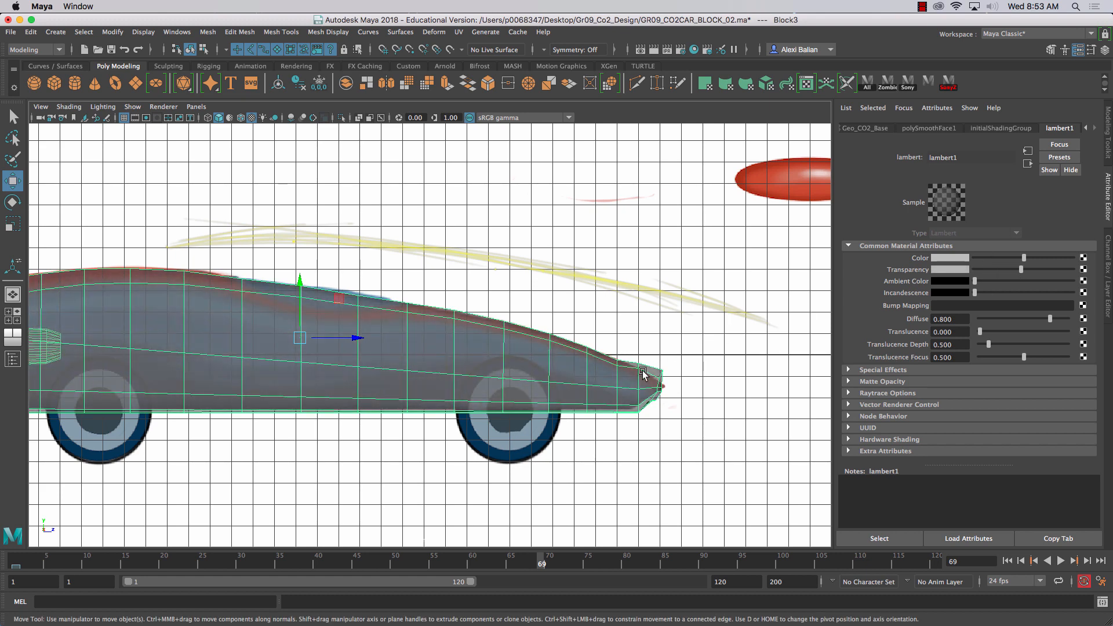
# - Enter vertex editing on Block3 and lower the top vertices just behind the nose tip to the drawing's outline
pyautogui.scroll(2, 637, 376)
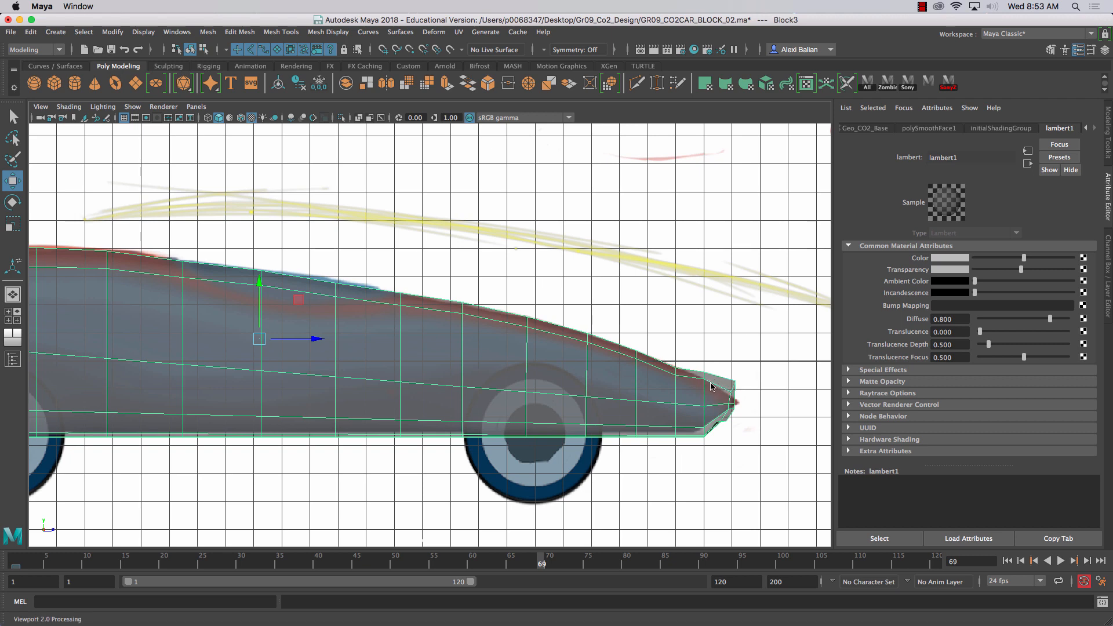
pyautogui.moveTo(712, 309); pyautogui.dragTo(646, 312, button='right')
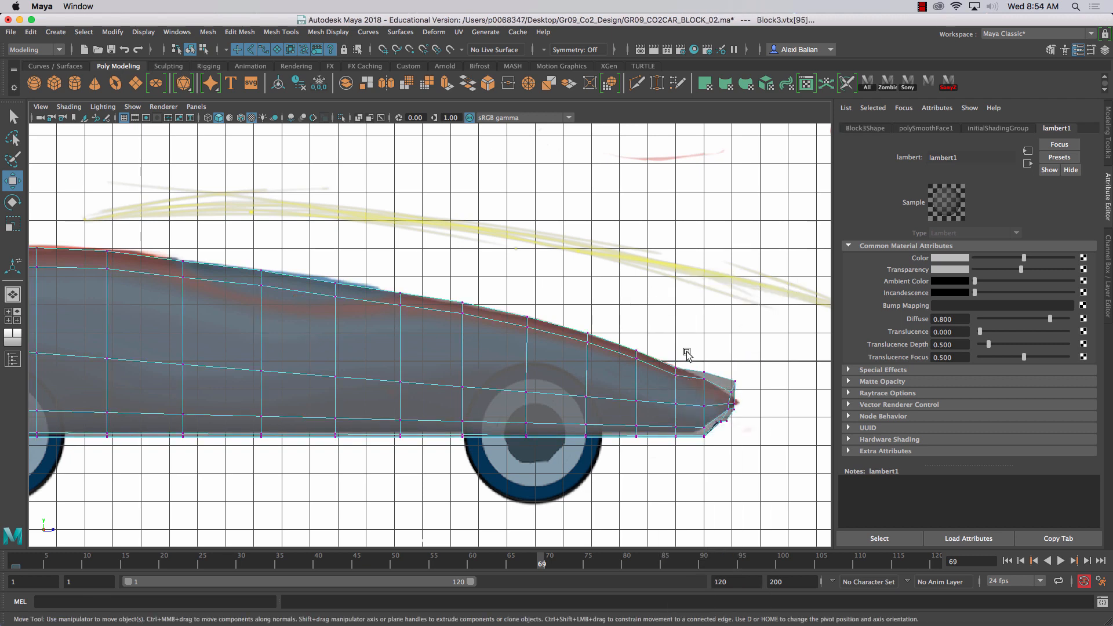
pyautogui.moveTo(689, 357); pyautogui.dragTo(714, 392)
pyautogui.moveTo(703, 337); pyautogui.dragTo(704, 343)
pyautogui.click(786, 362)
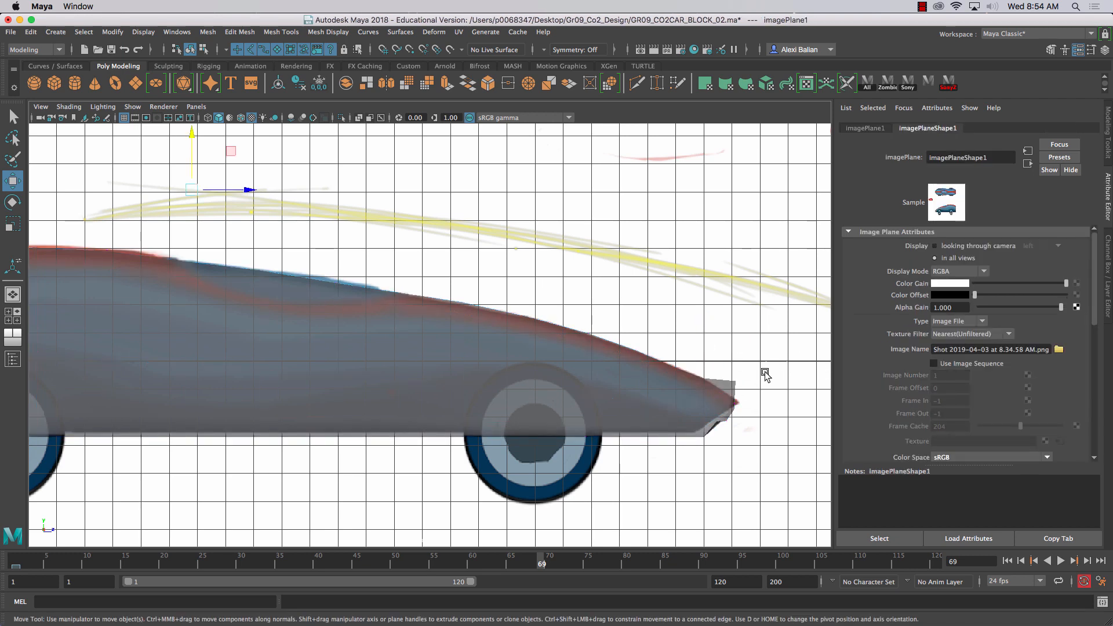
pyautogui.click(699, 394)
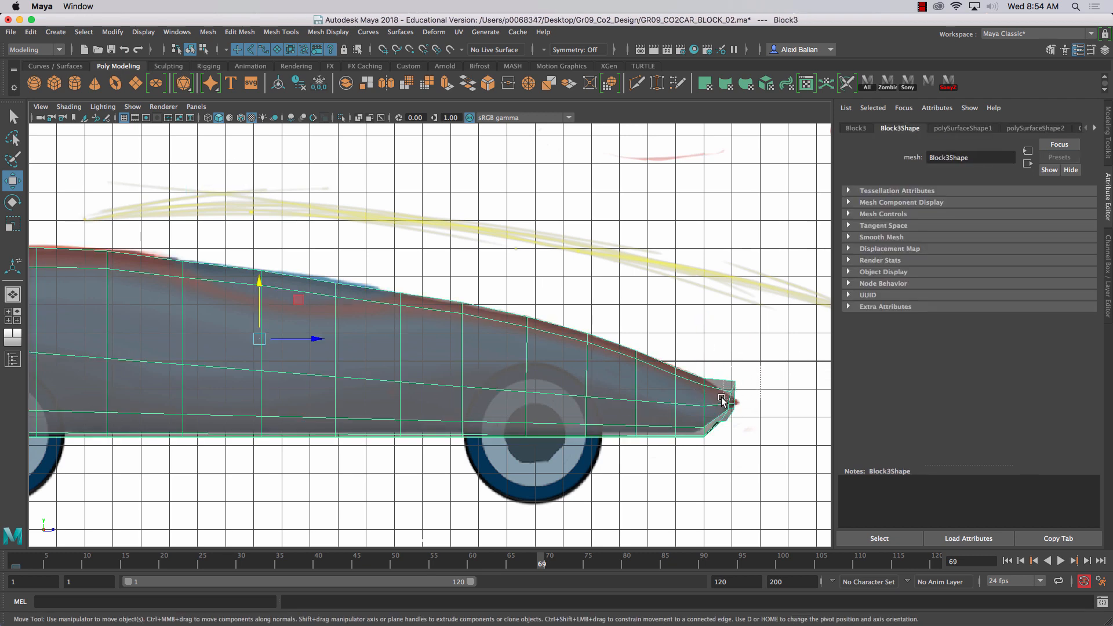
pyautogui.moveTo(704, 386); pyautogui.dragTo(667, 313, button='right')
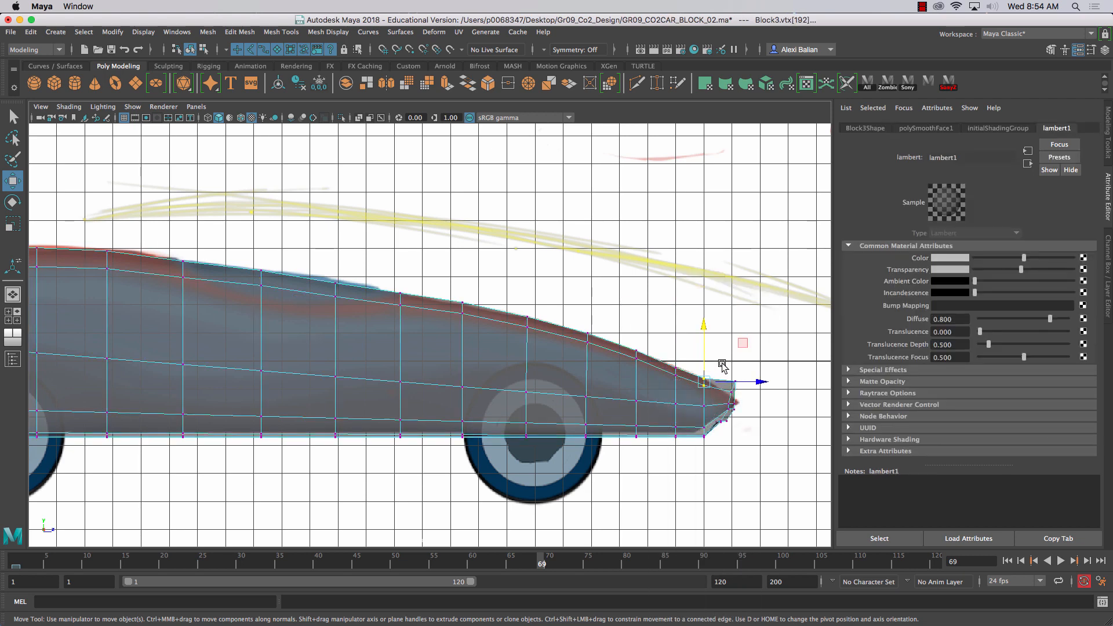
# - Move the upper nose-tip vertices down onto the drawn point and fine-tune the height of the top vertices two rows behind it
pyautogui.moveTo(719, 394); pyautogui.dragTo(737, 351)
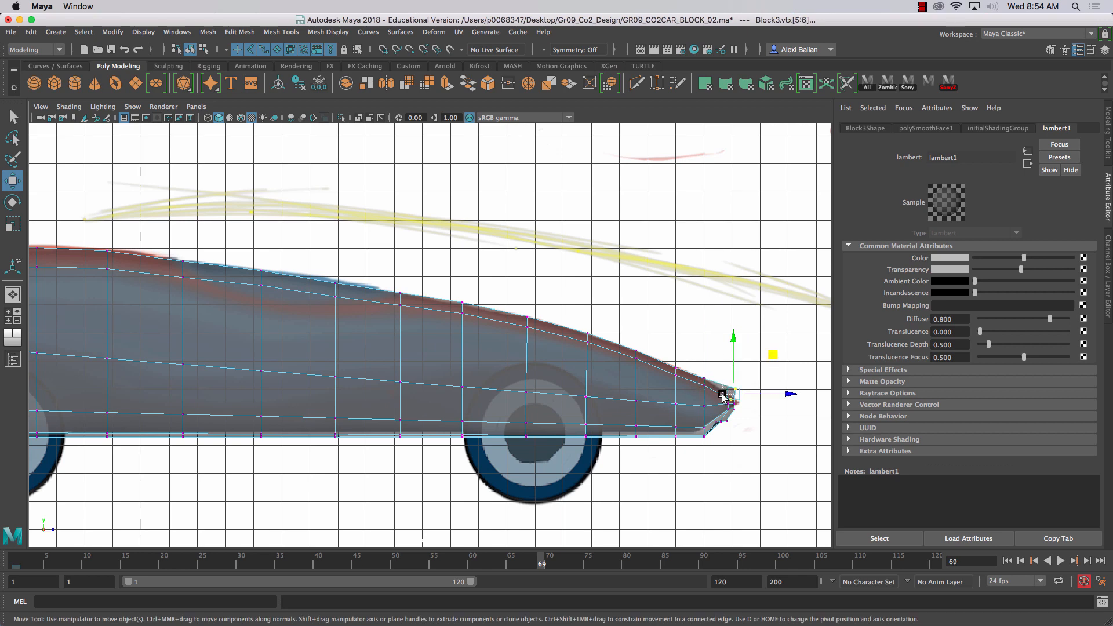
pyautogui.moveTo(723, 394); pyautogui.dragTo(736, 355)
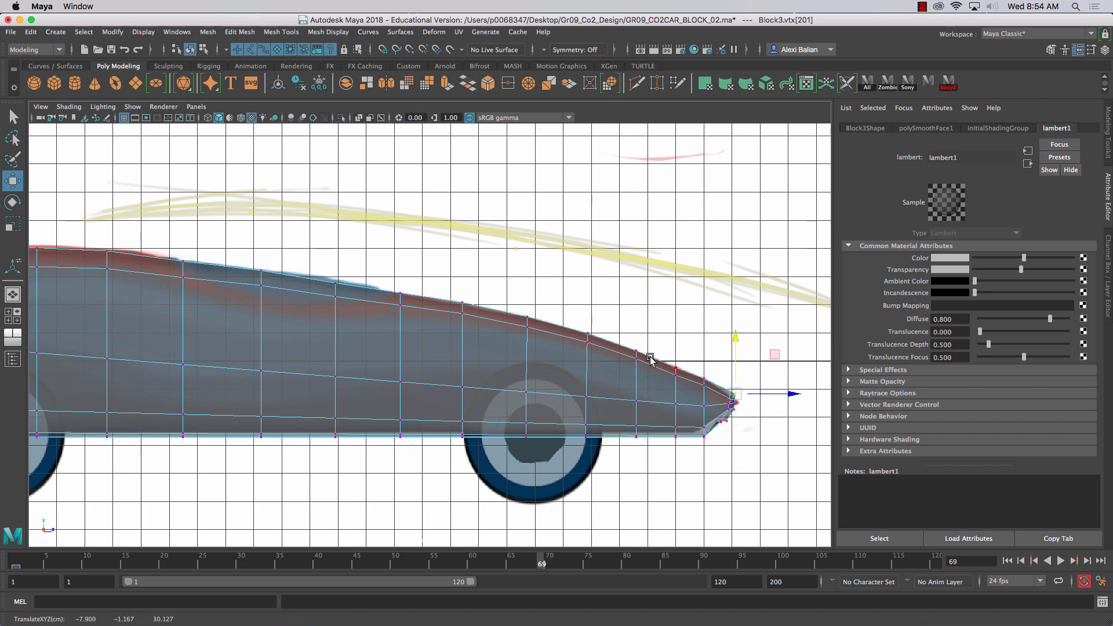
pyautogui.moveTo(665, 364); pyautogui.dragTo(688, 388)
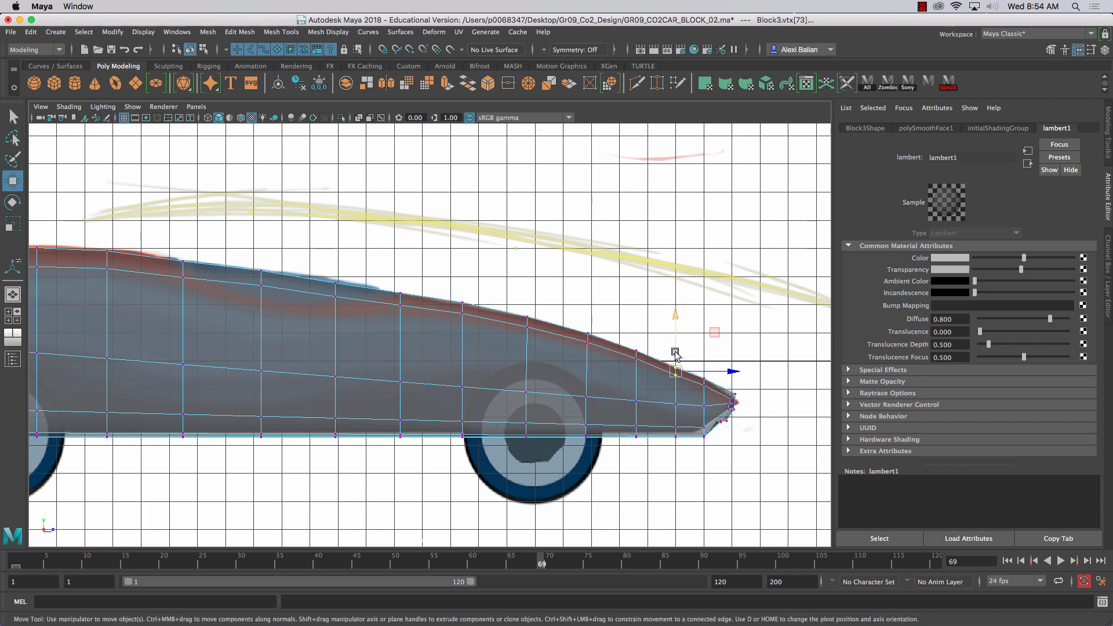
pyautogui.moveTo(675, 351); pyautogui.dragTo(675, 350)
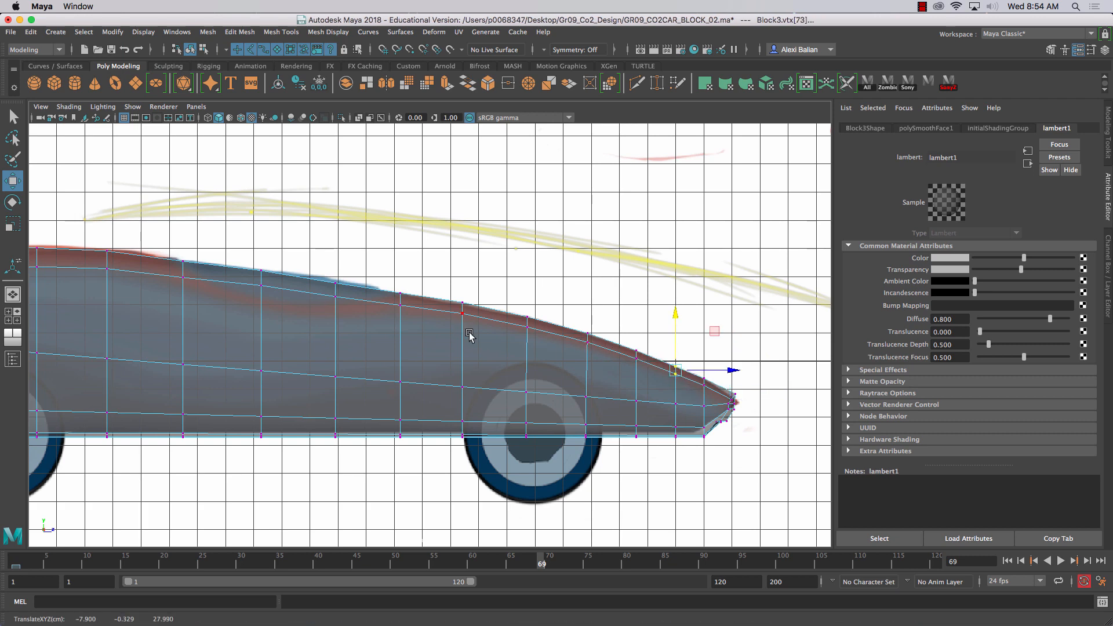
# - Save the scene as a new file in Desktop/Gr09_Co2_Design, named GR09_CO2CAR_ plus the author's surname and _DEMO
pyautogui.press('shift+super+s')
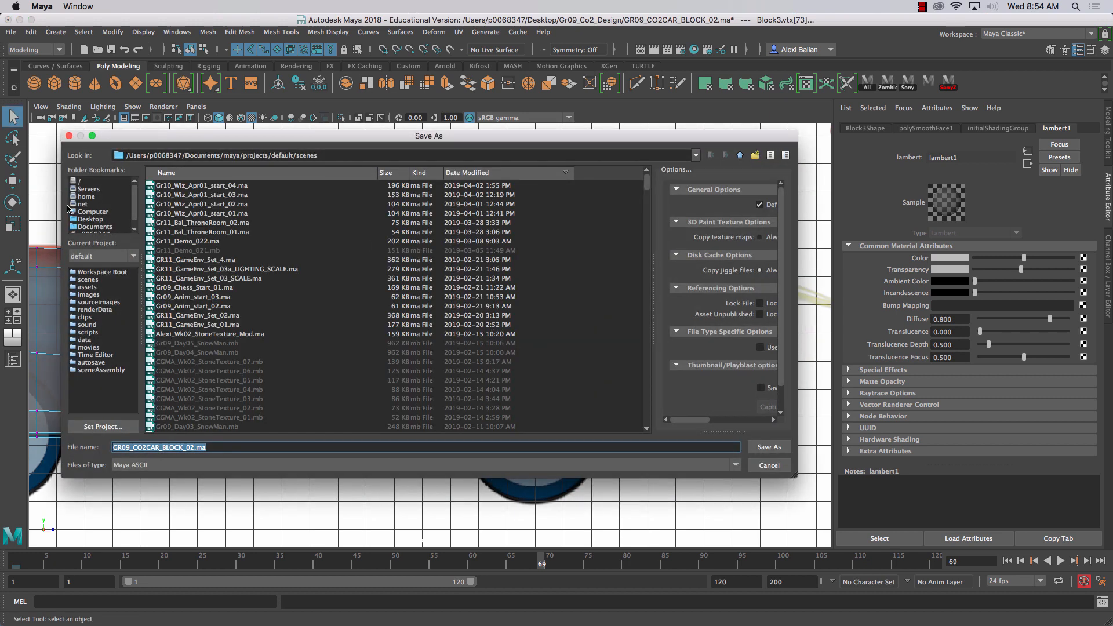
pyautogui.click(90, 220)
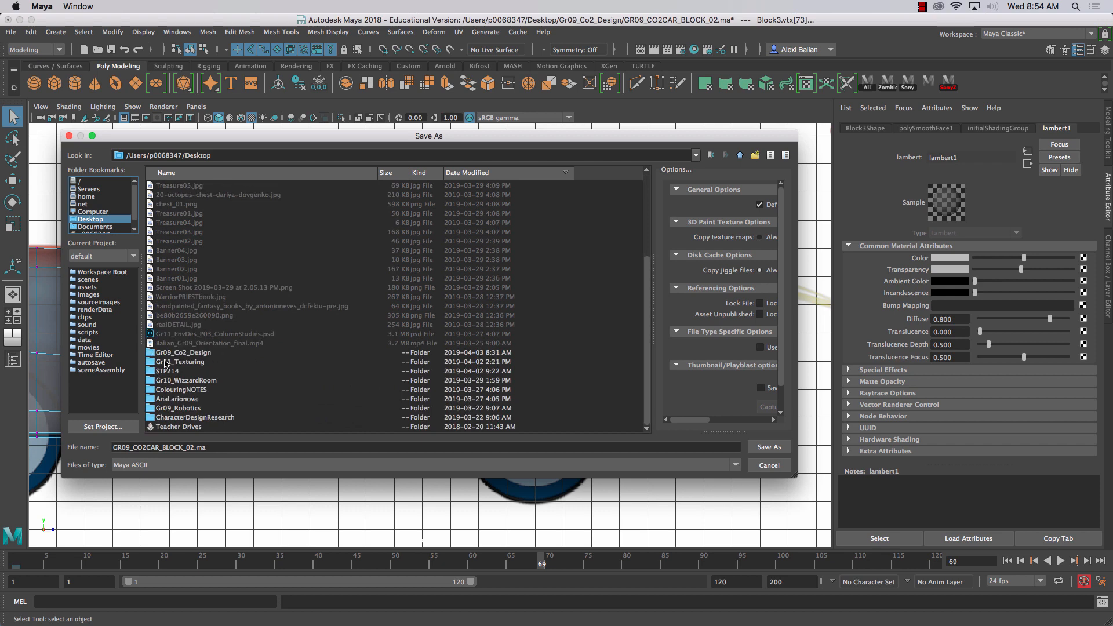
pyautogui.doubleClick(168, 352)
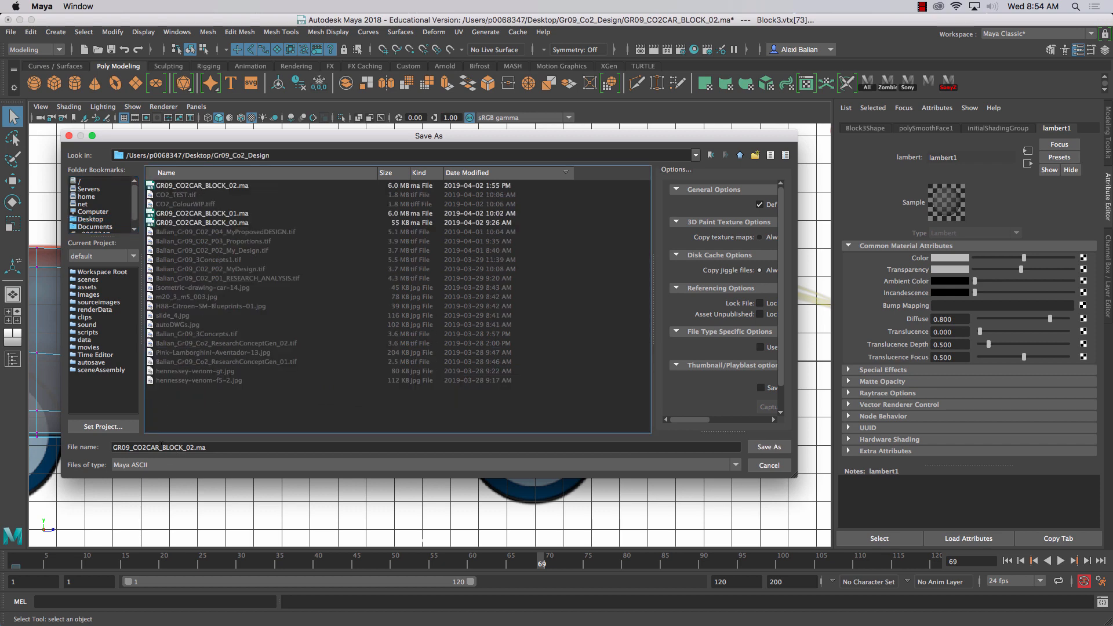
pyautogui.moveTo(164, 447); pyautogui.dragTo(311, 447)
pyautogui.write('alian_DEM')
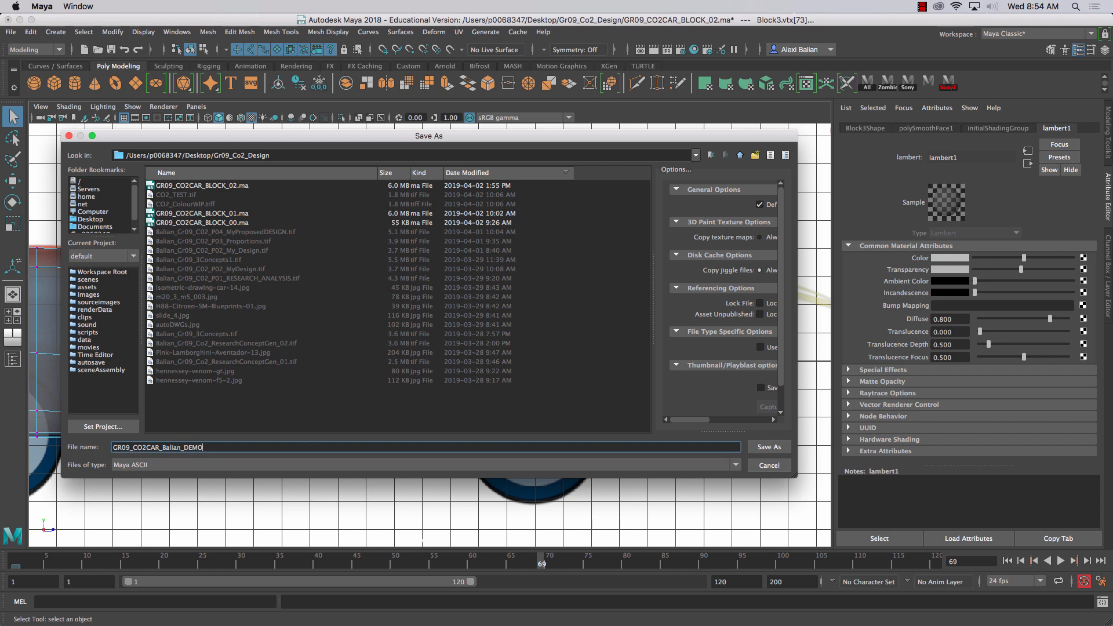
pyautogui.click(769, 447)
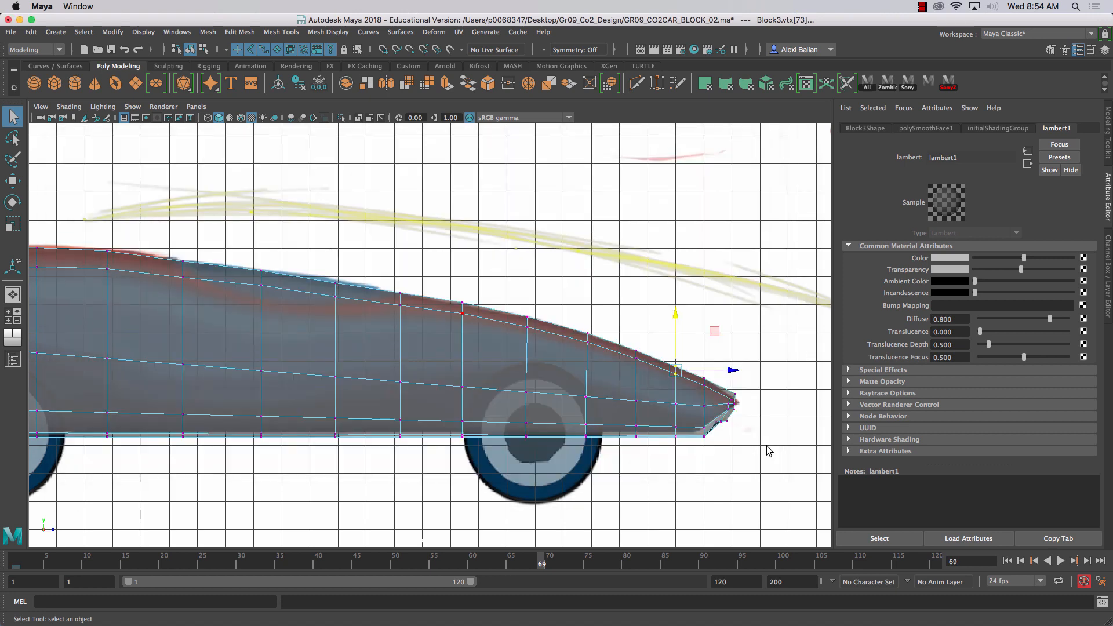
# - Return Block3 to object mode and switch to the perspective view to show the body beside the reference planes
pyautogui.moveTo(281, 323); pyautogui.dragTo(331, 295, button='right')
pyautogui.click(196, 107)
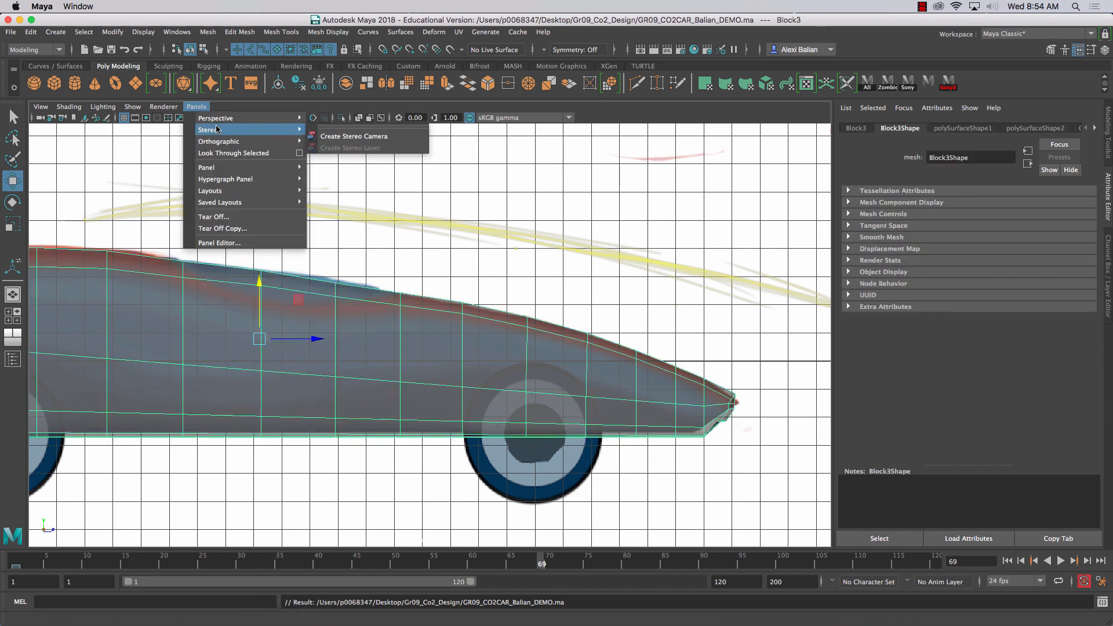
pyautogui.moveTo(279, 118)
pyautogui.click(343, 119)
pyautogui.scroll(-3, 464, 294)
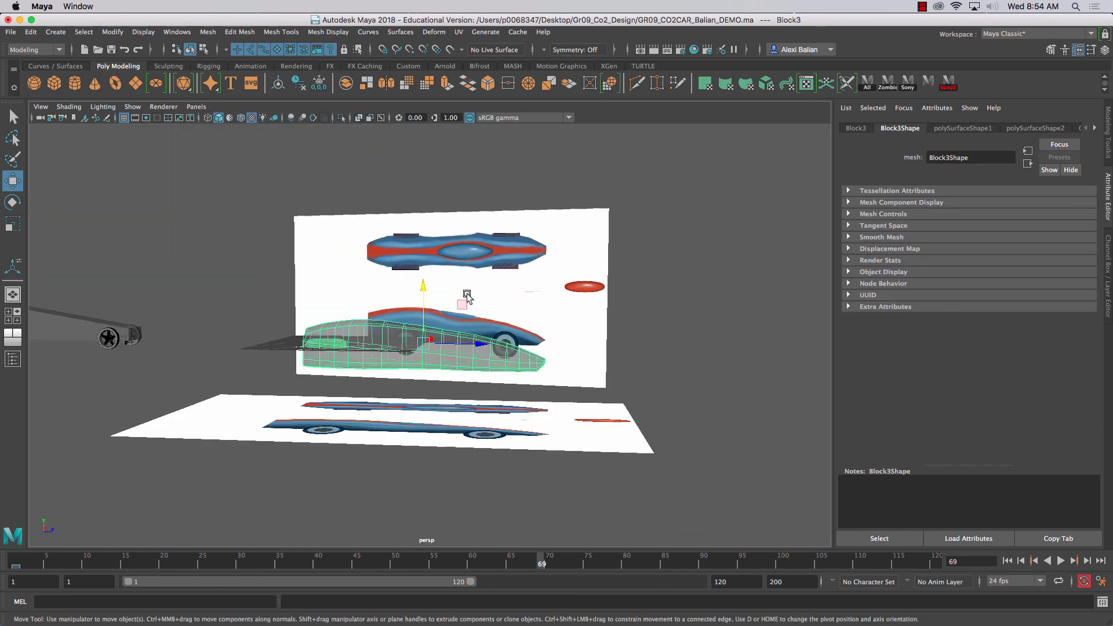
pyautogui.keyDown('alt'); pyautogui.moveTo(468, 304); pyautogui.dragTo(440, 343); pyautogui.keyUp('alt')
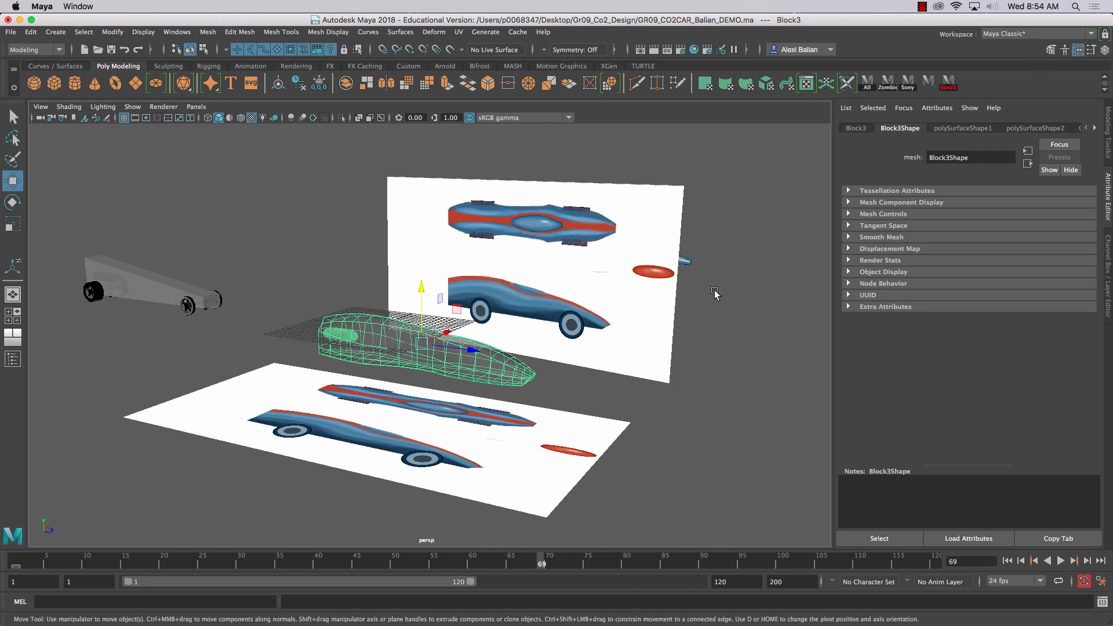
# - Lower the Transparency of Block3's lambert1 material to zero so the body is fully opaque
pyautogui.moveTo(491, 310); pyautogui.dragTo(548, 294, button='right')
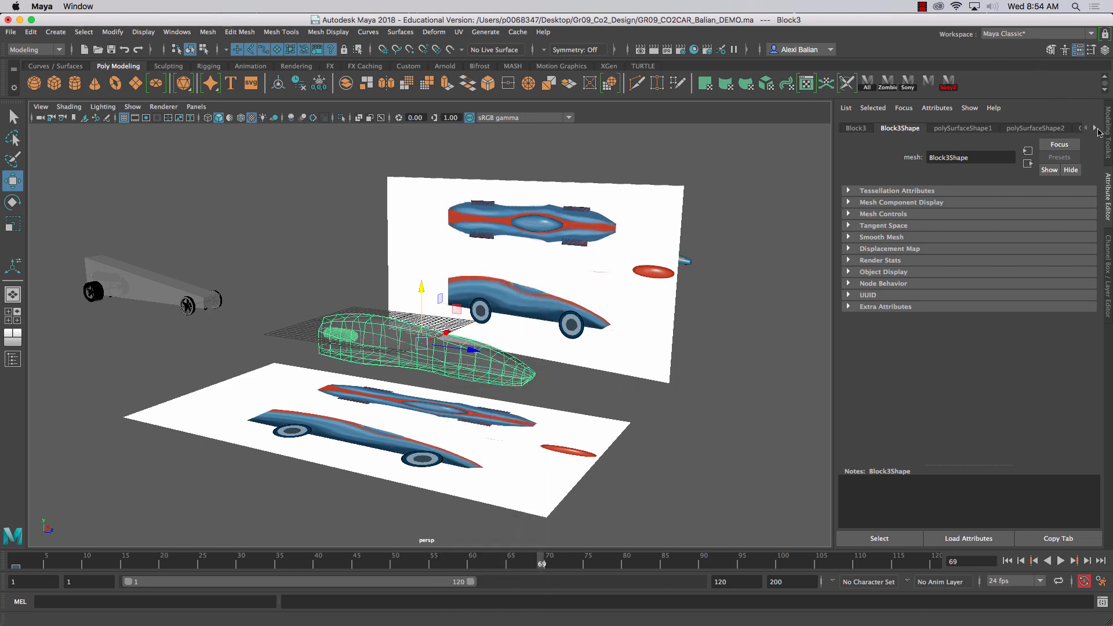
pyautogui.click(1096, 130)
pyautogui.click(1057, 128)
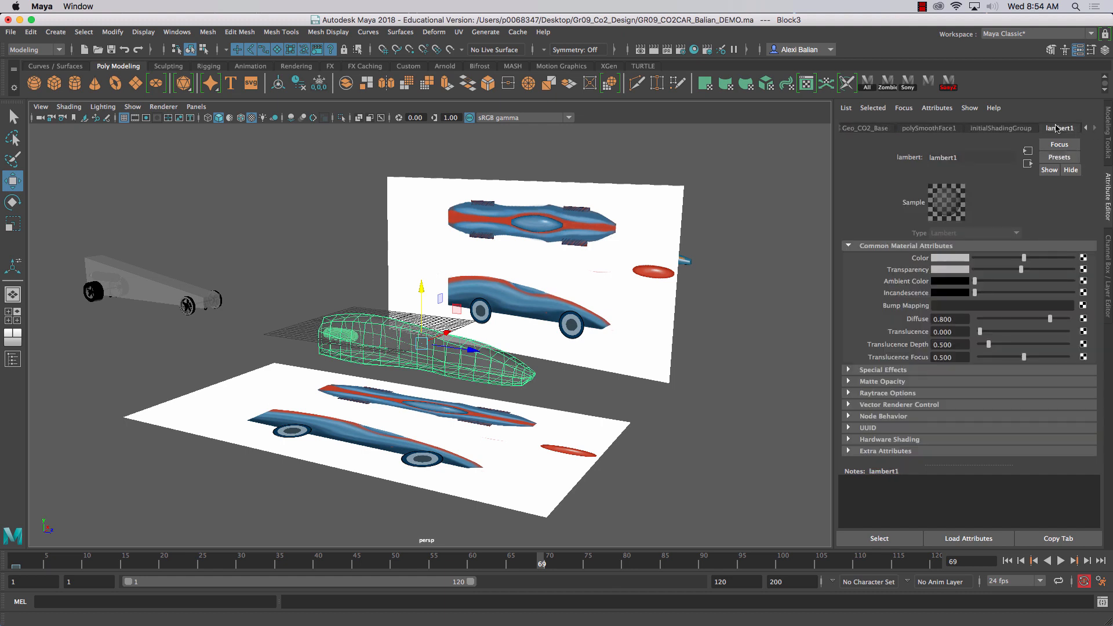
pyautogui.click(297, 84)
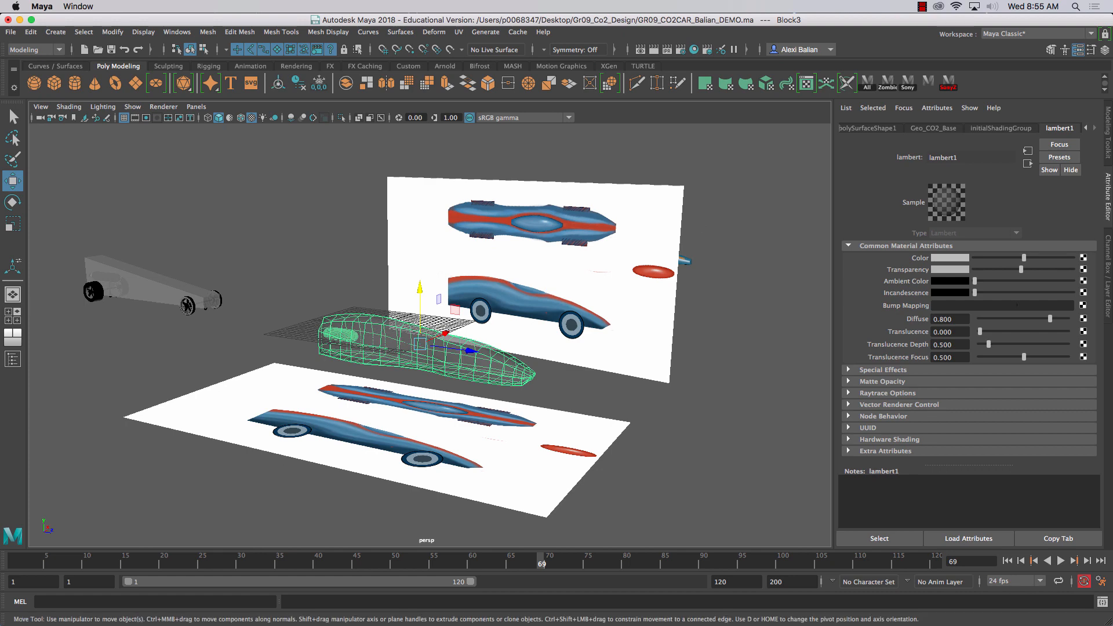
pyautogui.moveTo(1019, 271); pyautogui.dragTo(927, 272)
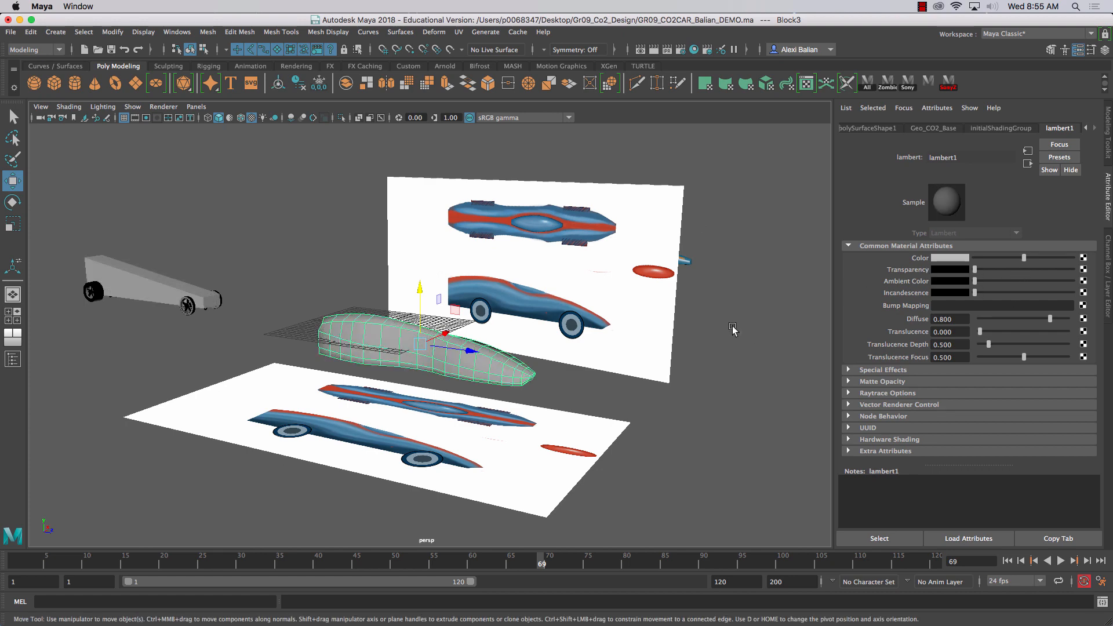
# - Duplicate Block3 and move the copy sideways, clear of the original body
pyautogui.keyDown('alt'); pyautogui.moveTo(732, 328); pyautogui.dragTo(650, 316); pyautogui.keyUp('alt')
pyautogui.scroll(5, 423, 315)
pyautogui.keyDown('alt'); pyautogui.moveTo(491, 342); pyautogui.dragTo(324, 404); pyautogui.keyUp('alt')
pyautogui.hotkey('ctrl', 'd')
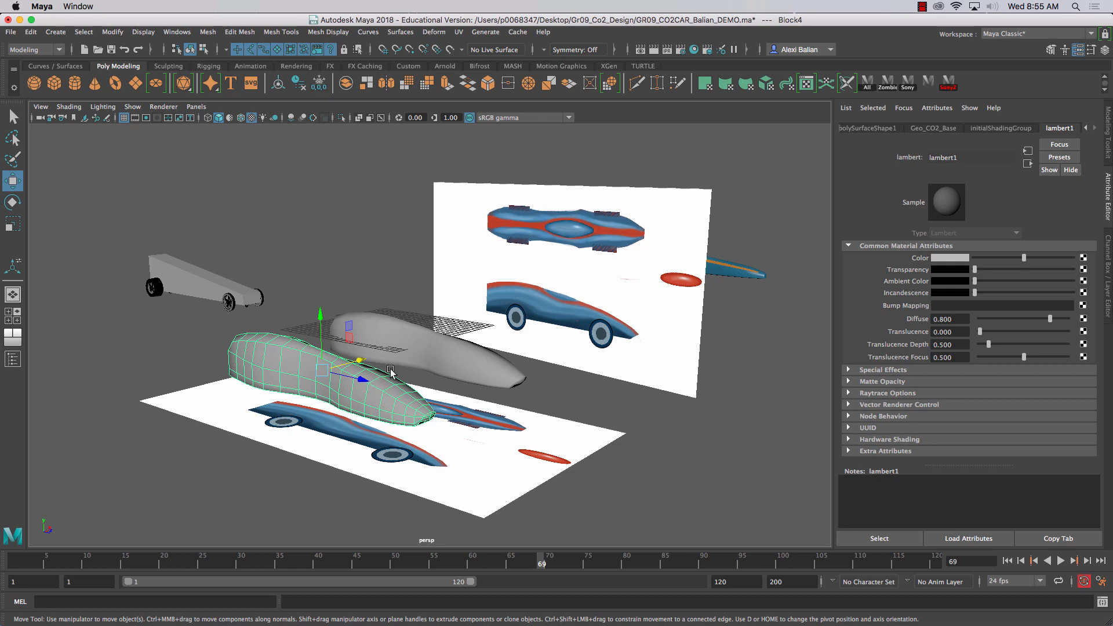
pyautogui.scroll(-5, 334, 352)
pyautogui.scroll(5, 334, 352)
# - Move the duplicated body forward along its length, past the nose of the original
pyautogui.click(379, 338)
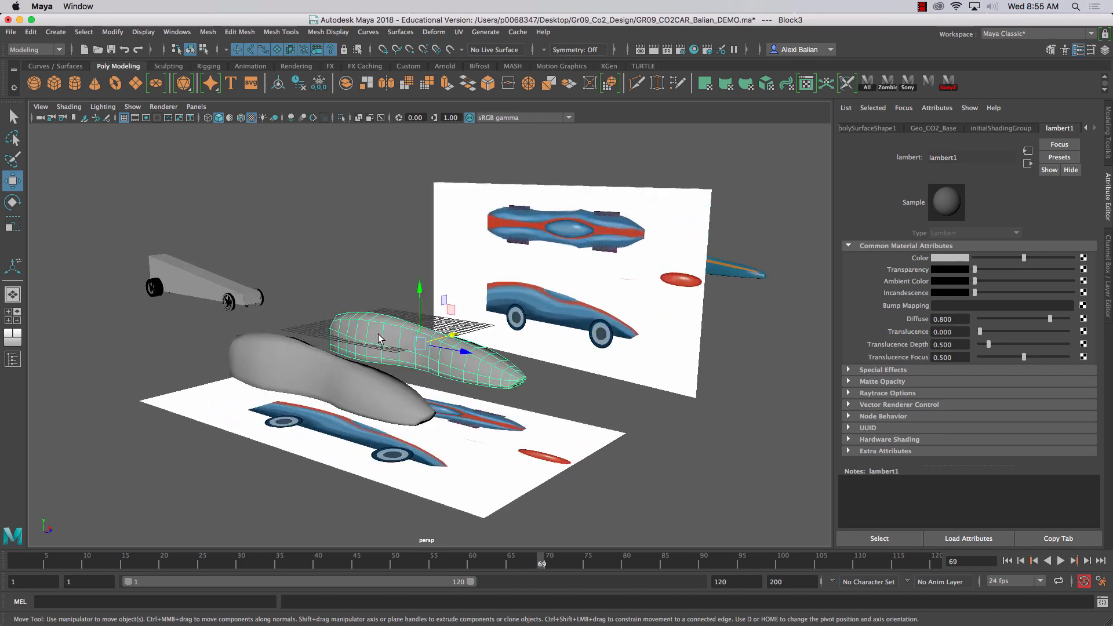
pyautogui.click(357, 364)
pyautogui.moveTo(353, 377); pyautogui.dragTo(645, 446)
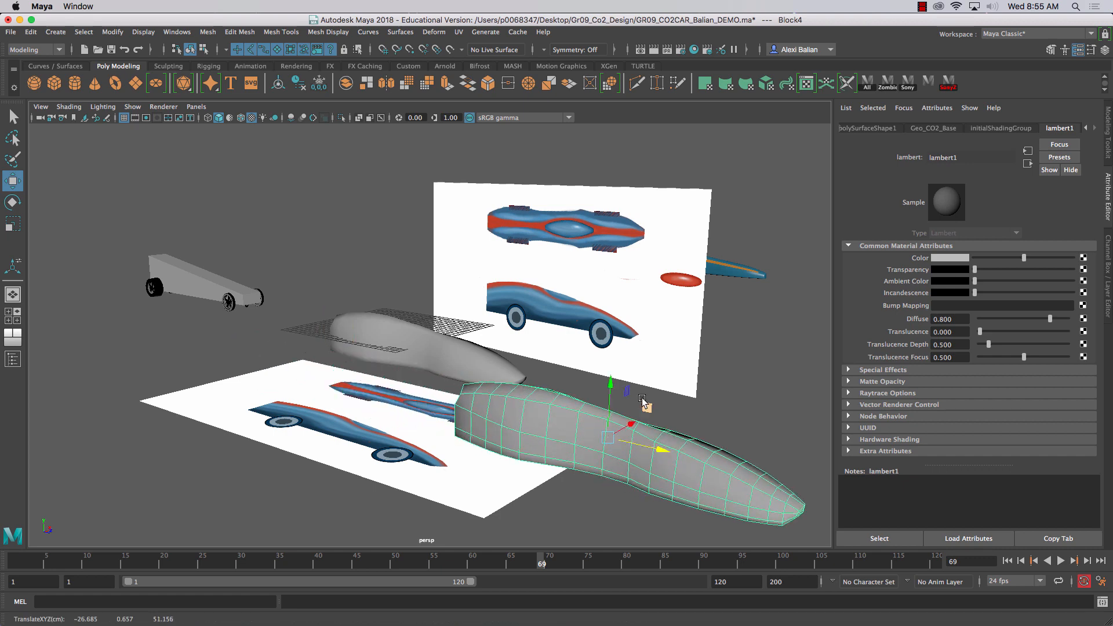
# - Smooth the duplicated body's mesh with one division level
pyautogui.keyDown('alt'); pyautogui.moveTo(646, 406); pyautogui.dragTo(612, 342); pyautogui.keyUp('alt')
pyautogui.keyDown('alt'); pyautogui.moveTo(612, 342); pyautogui.dragTo(458, 206, button='middle'); pyautogui.keyUp('alt')
pyautogui.keyDown('alt'); pyautogui.moveTo(485, 251); pyautogui.dragTo(516, 254); pyautogui.keyUp('alt')
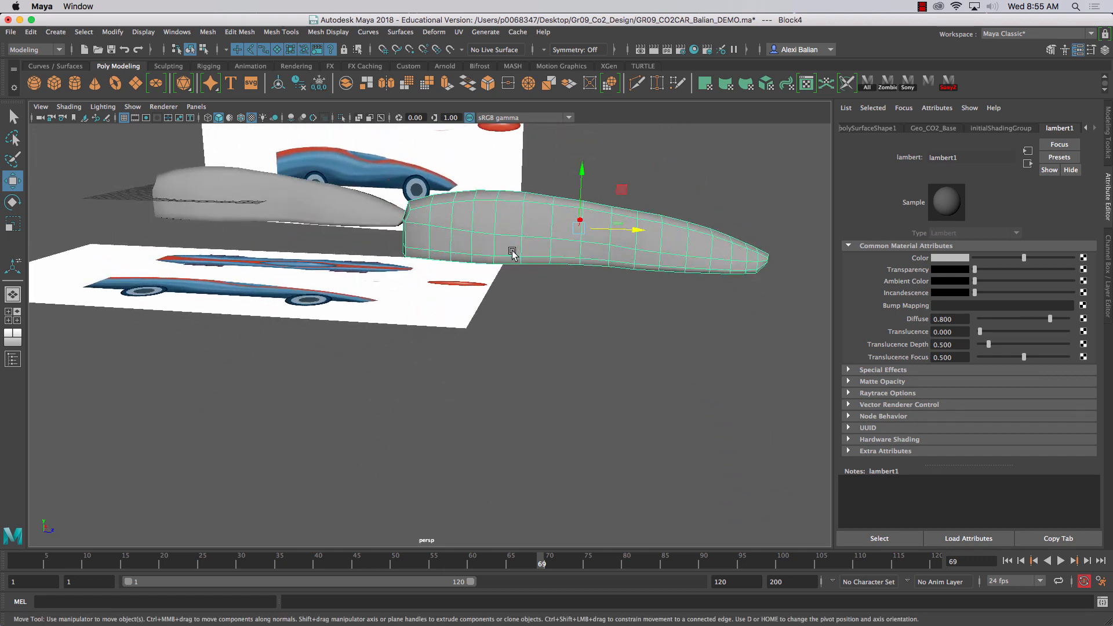
pyautogui.click(207, 33)
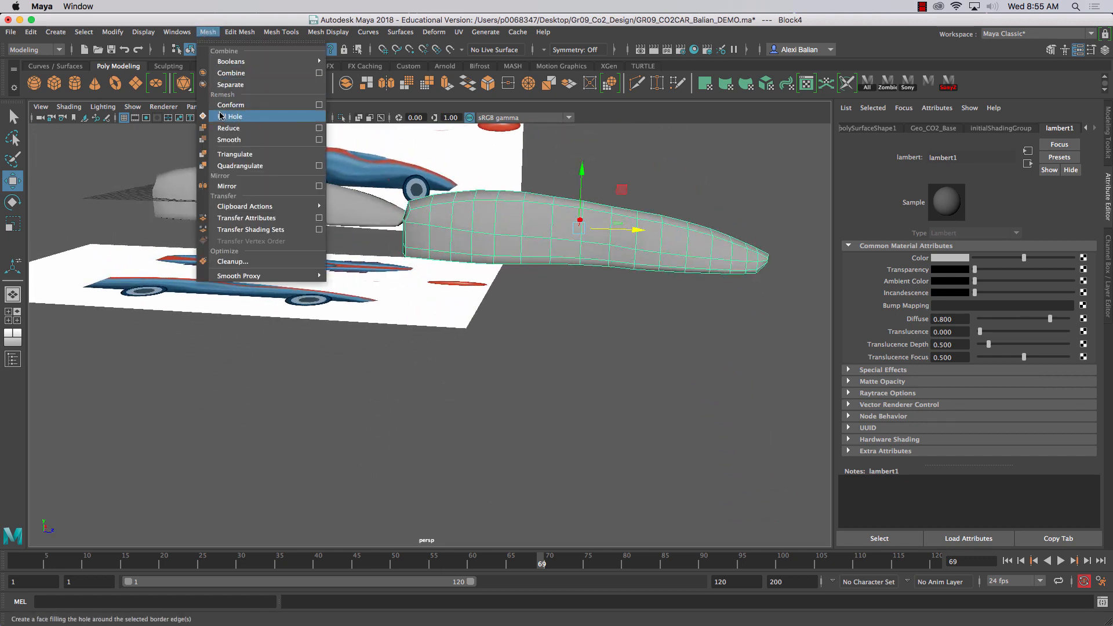
pyautogui.click(229, 142)
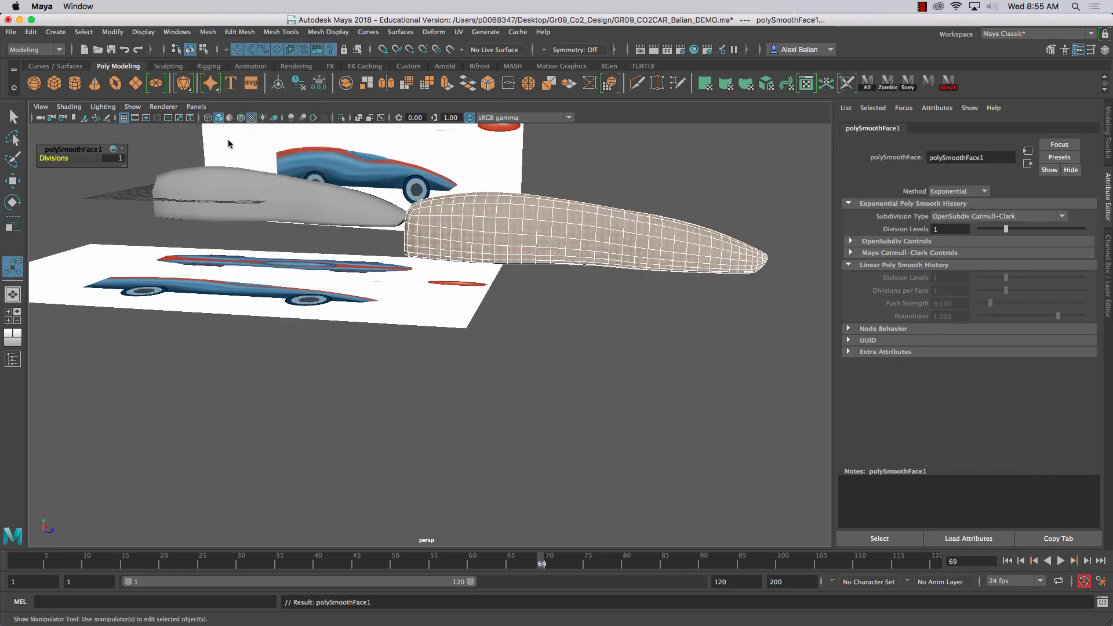
# - Assign a new Lambert material to the smoothed copy and name it Co2Car
pyautogui.keyDown('alt'); pyautogui.moveTo(512, 241); pyautogui.dragTo(484, 295); pyautogui.keyUp('alt')
pyautogui.click(483, 295)
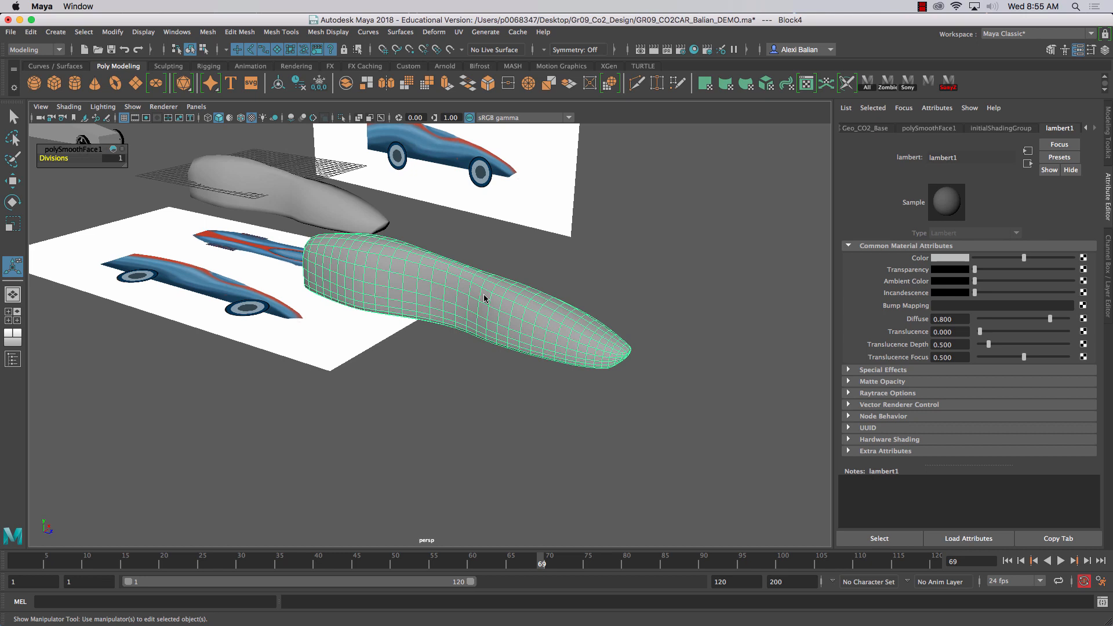
pyautogui.moveTo(483, 294); pyautogui.dragTo(490, 582, button='right')
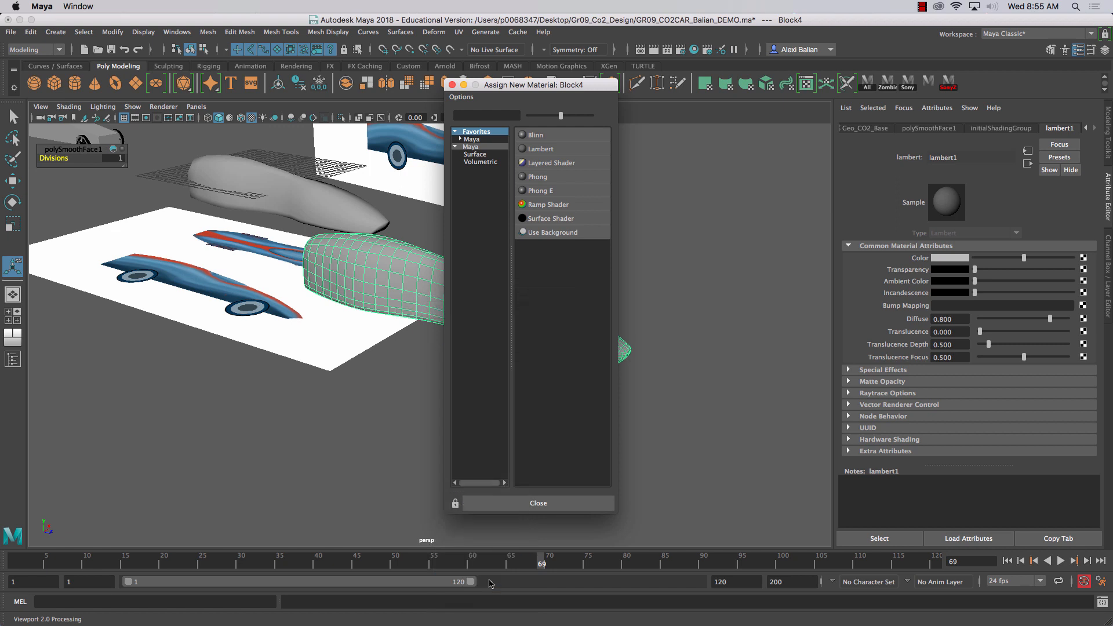
pyautogui.click(540, 146)
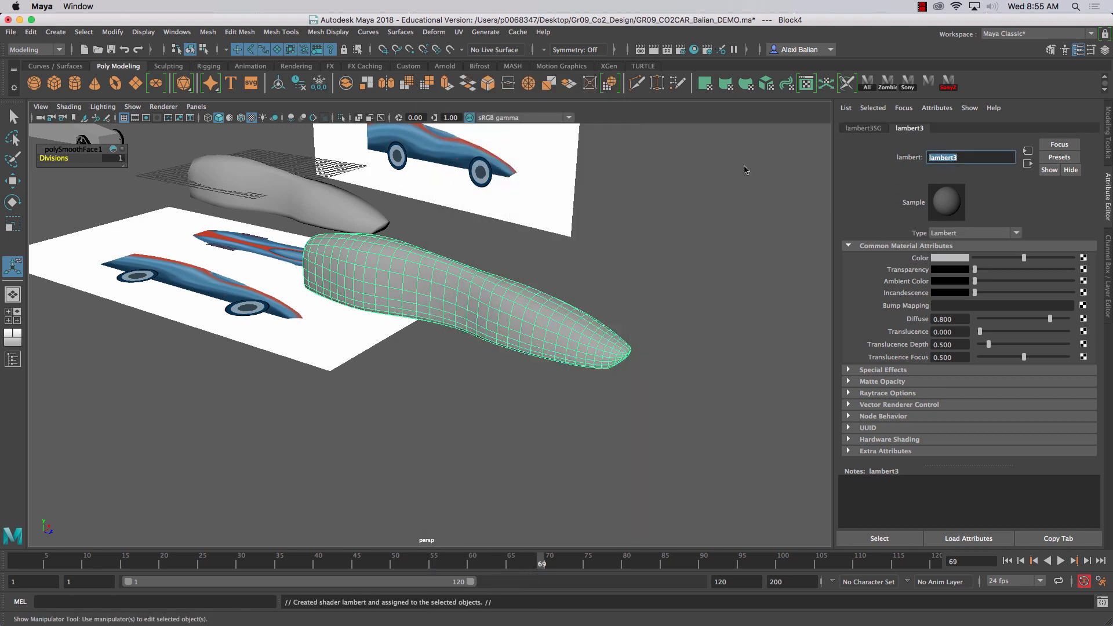
pyautogui.write('Co2Car')
pyautogui.press('Return')
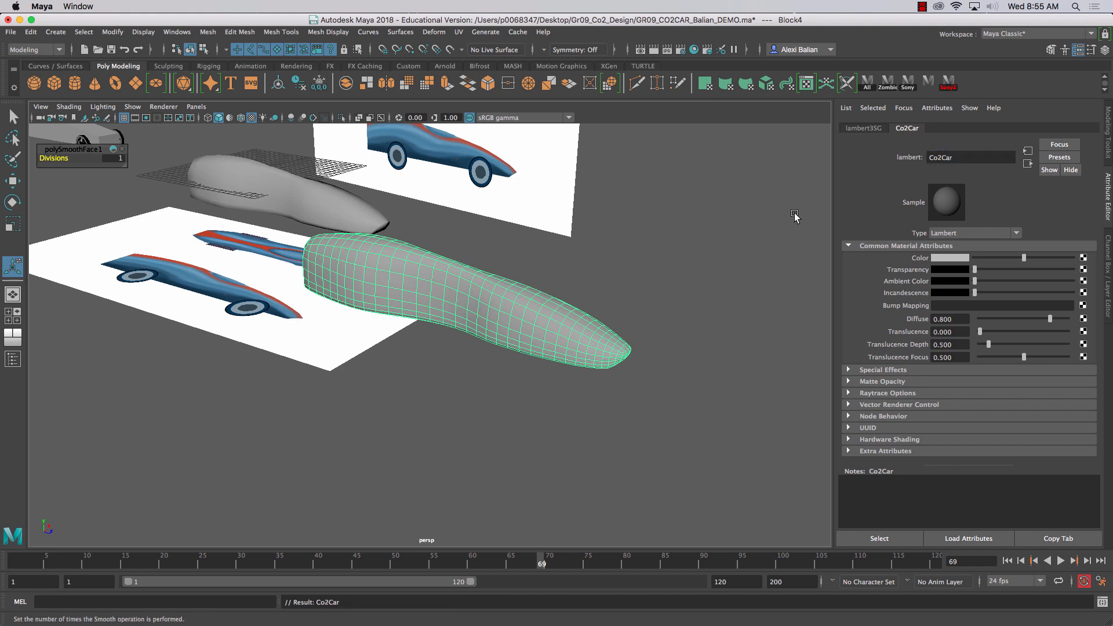
# - Set the Co2Car material's color to a muted blue like the car in the reference drawing
pyautogui.click(948, 257)
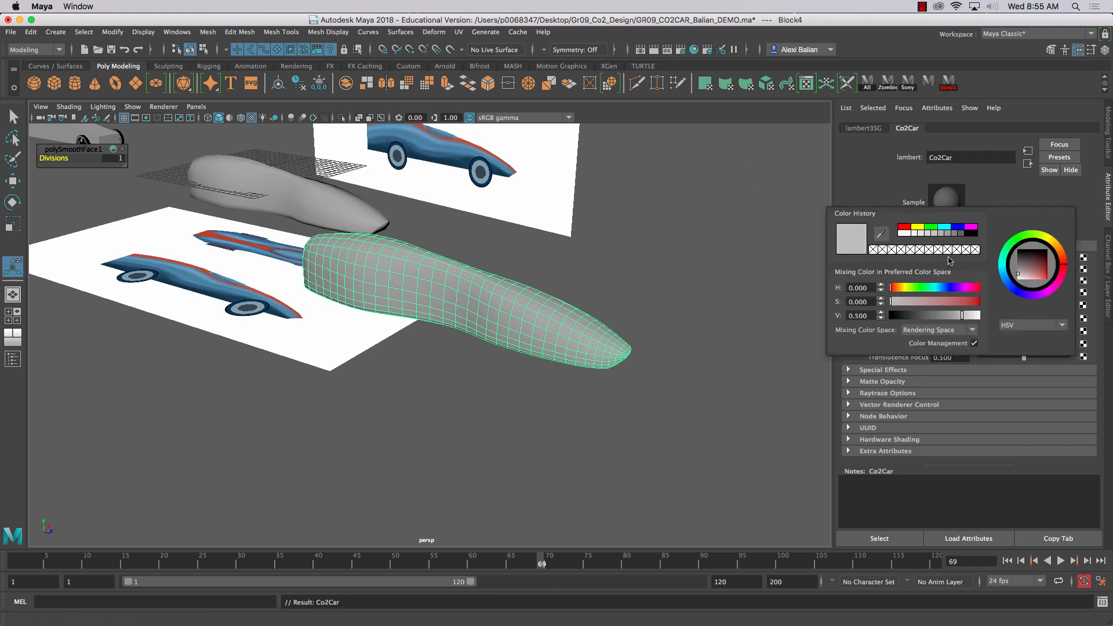
pyautogui.click(947, 290)
pyautogui.click(1007, 280)
pyautogui.moveTo(1034, 265); pyautogui.dragTo(1038, 269)
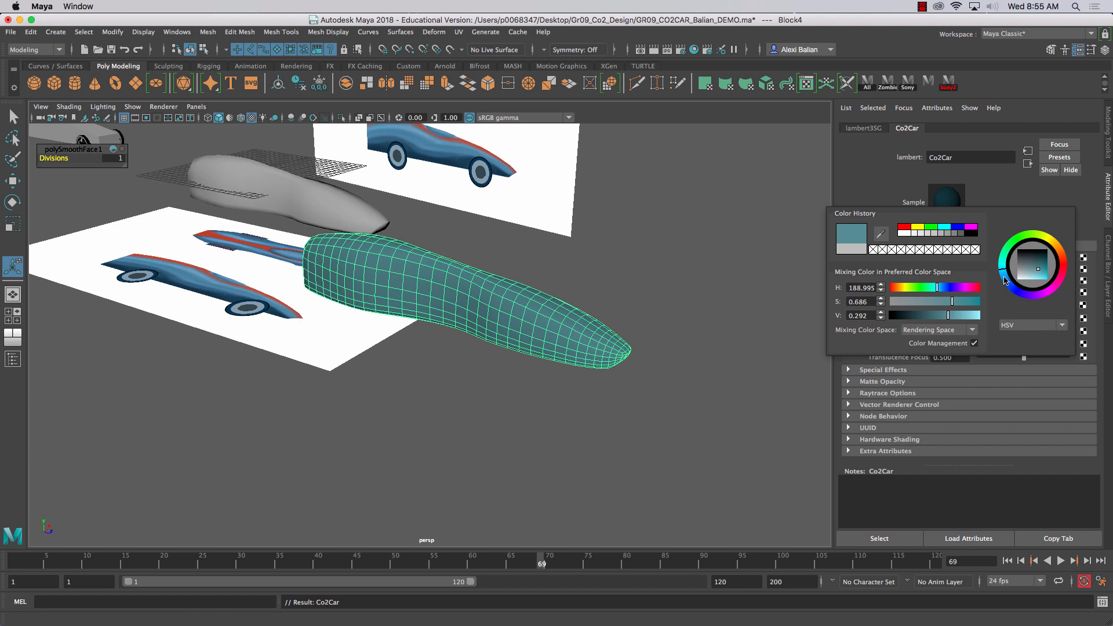
pyautogui.click(1006, 281)
pyautogui.click(804, 281)
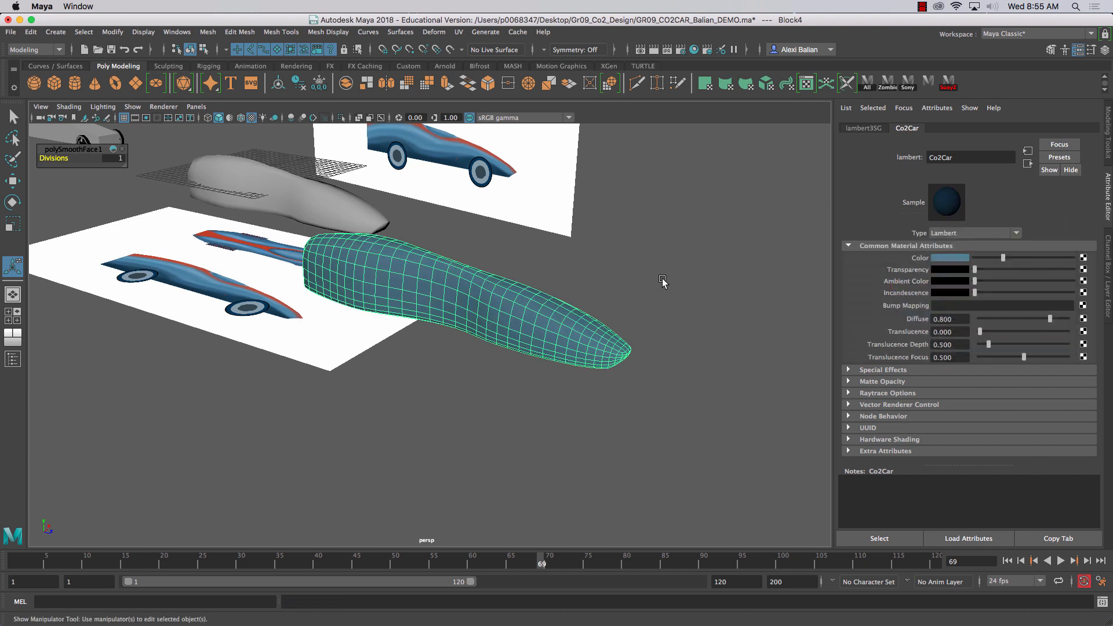
pyautogui.click(662, 279)
# - Enter face selection on Block4 and select a two-face-wide strip along the top of the nose, starting behind the tip
pyautogui.click(530, 293)
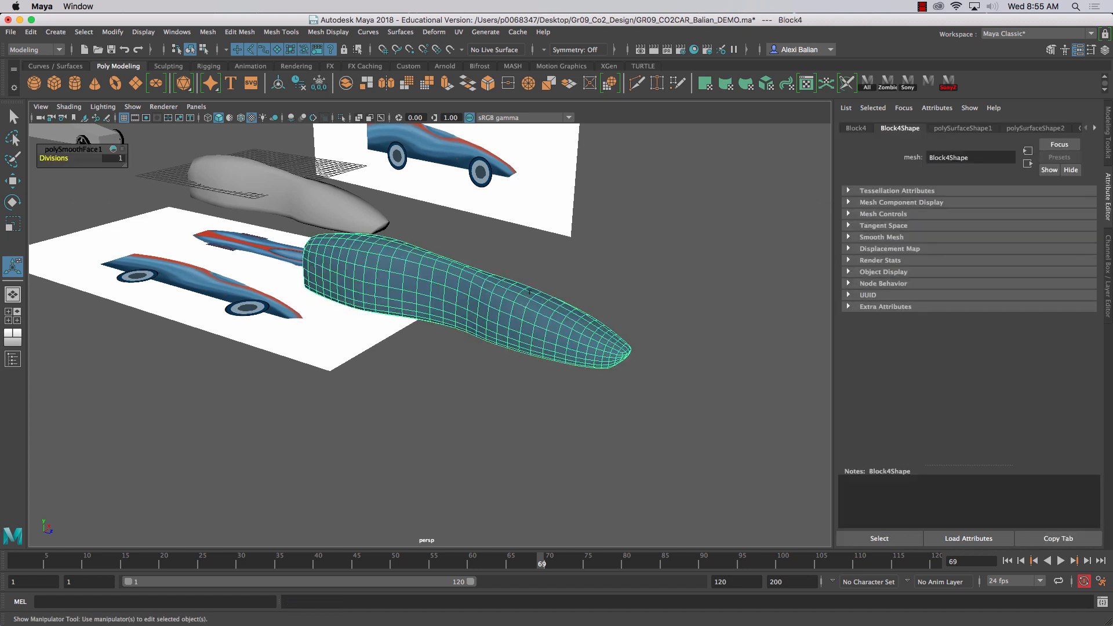
pyautogui.keyDown('alt'); pyautogui.moveTo(489, 305); pyautogui.dragTo(461, 310); pyautogui.keyUp('alt')
pyautogui.keyDown('alt'); pyautogui.moveTo(333, 316); pyautogui.dragTo(373, 365, button='right'); pyautogui.keyUp('alt')
pyautogui.keyDown('alt'); pyautogui.moveTo(373, 366); pyautogui.dragTo(445, 342); pyautogui.keyUp('alt')
pyautogui.moveTo(455, 309); pyautogui.dragTo(450, 341, button='right')
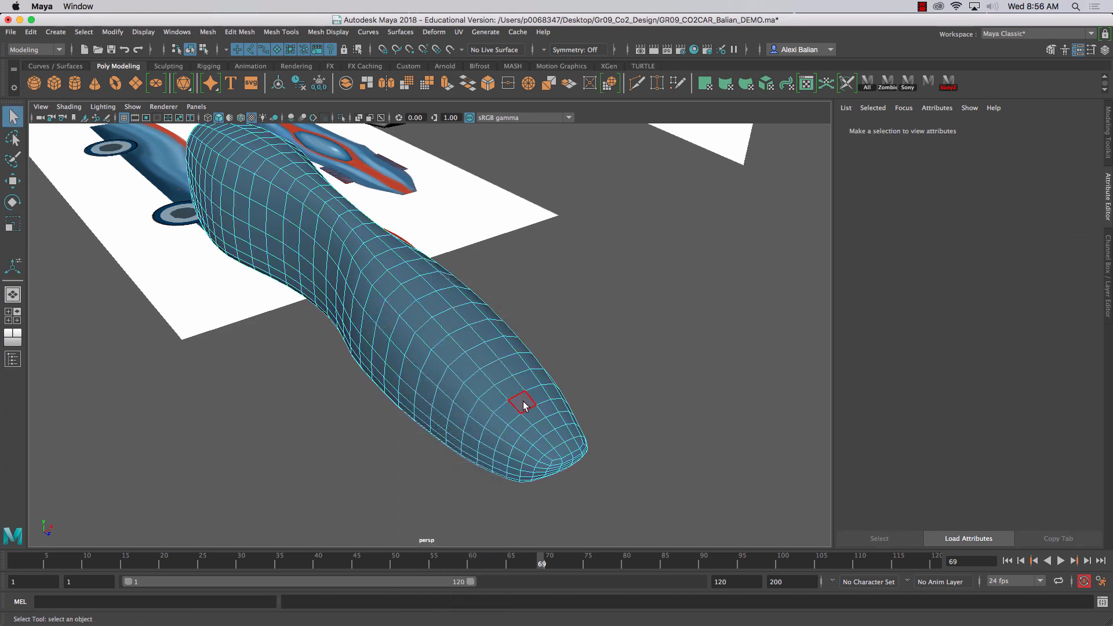
pyautogui.click(524, 405)
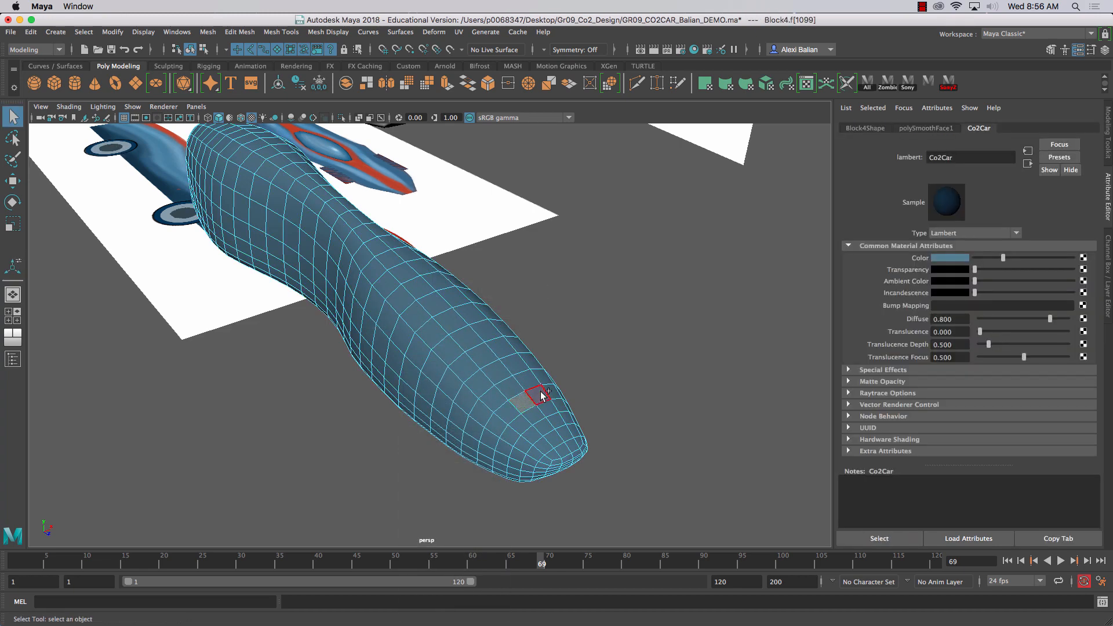
pyautogui.keyDown('shift'); pyautogui.click(511, 385); pyautogui.keyUp('shift')
pyautogui.keyDown('shift'); pyautogui.click(498, 372); pyautogui.keyUp('shift')
pyautogui.keyDown('shift'); pyautogui.click(514, 365); pyautogui.keyUp('shift')
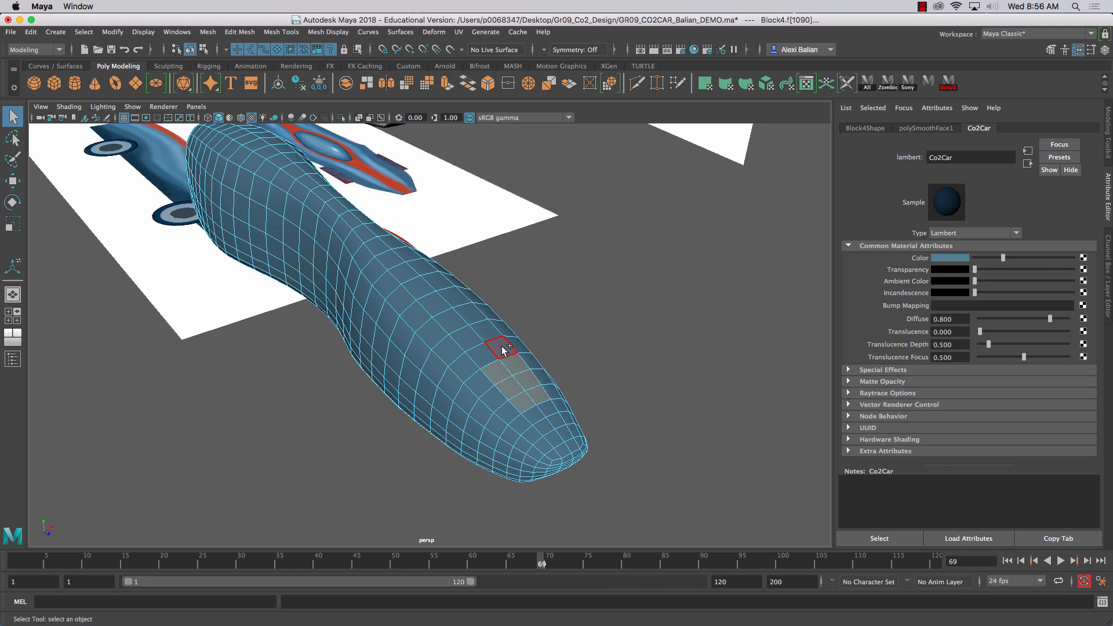
pyautogui.keyDown('shift'); pyautogui.click(502, 350); pyautogui.keyUp('shift')
pyautogui.keyDown('shift'); pyautogui.click(472, 347); pyautogui.keyUp('shift')
pyautogui.keyDown('shift'); pyautogui.click(463, 335); pyautogui.keyUp('shift')
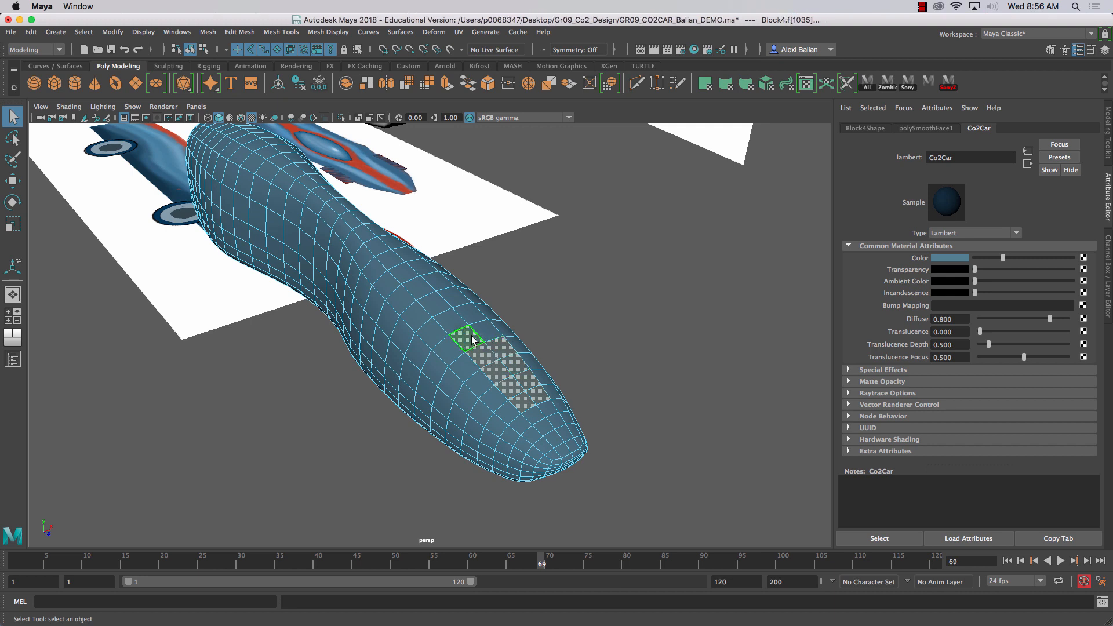
# - Extend the stripe selection backward along the top of the body and add a one-face-wide band down the side behind the nose
pyautogui.keyDown('shift'); pyautogui.click(422, 286); pyautogui.keyUp('shift')
pyautogui.keyDown('shift'); pyautogui.doubleClick(439, 284); pyautogui.keyUp('shift')
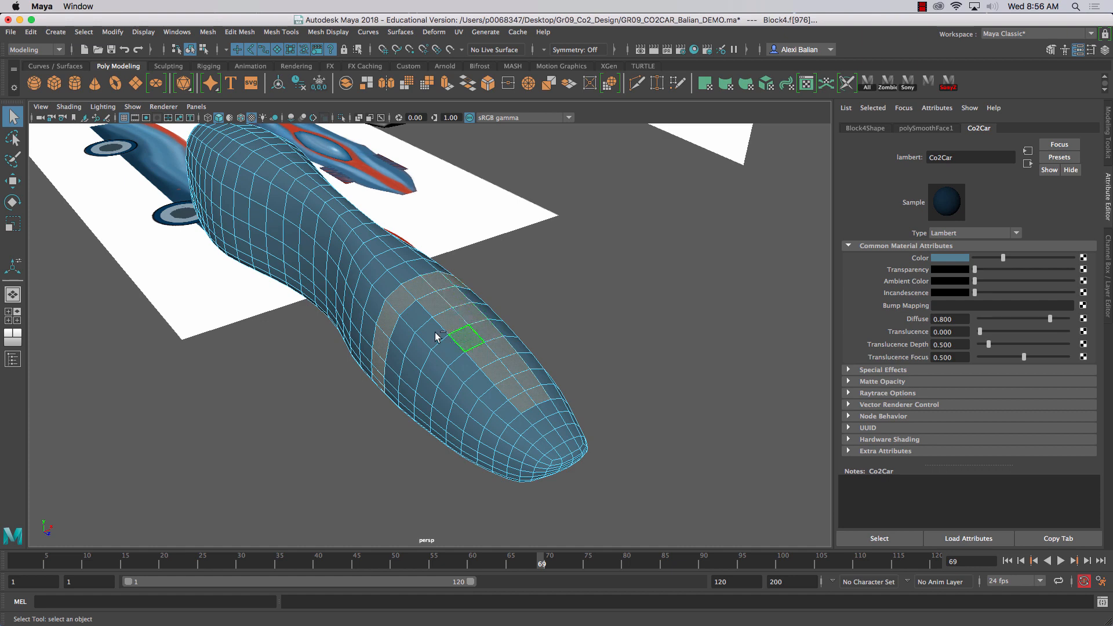
pyautogui.keyDown('alt'); pyautogui.moveTo(345, 335); pyautogui.dragTo(517, 332); pyautogui.keyUp('alt')
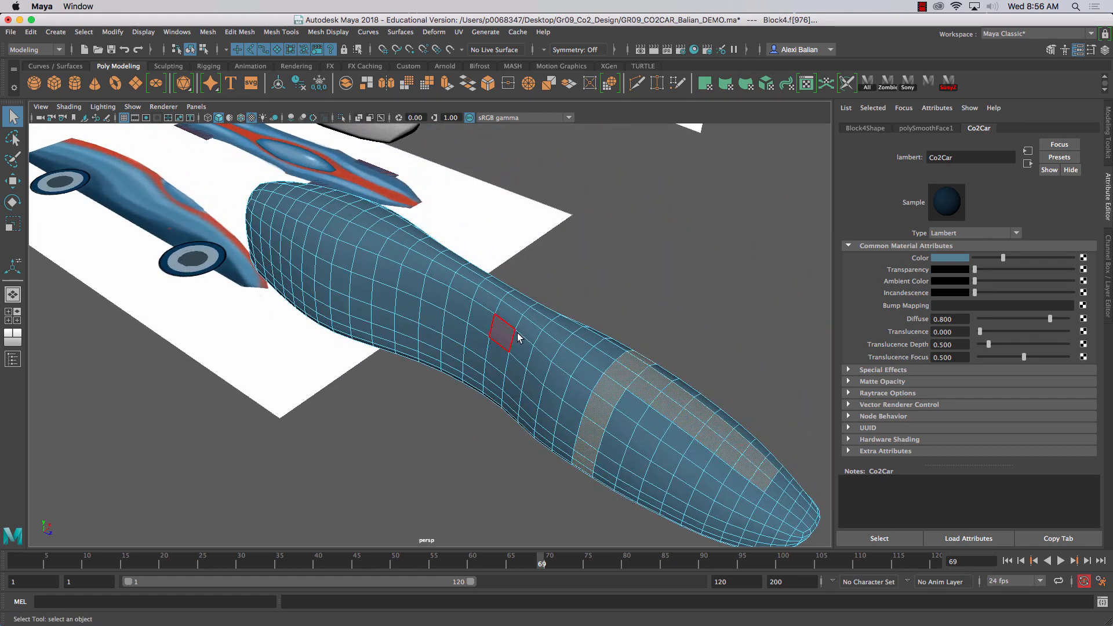
pyautogui.keyDown('shift'); pyautogui.click(597, 356); pyautogui.keyUp('shift')
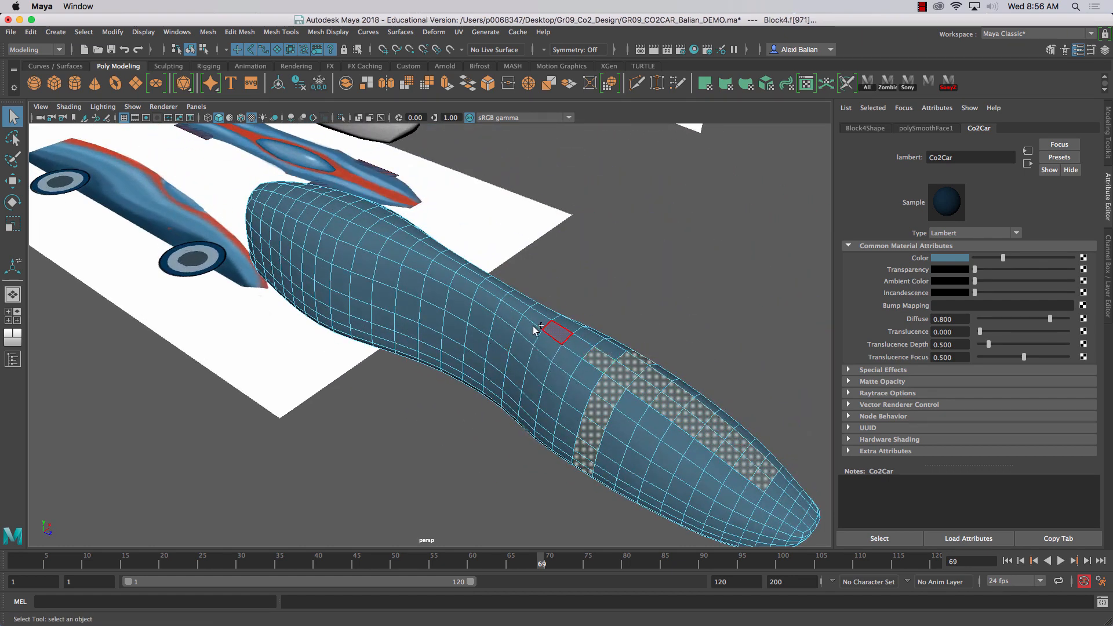
pyautogui.keyDown('shift'); pyautogui.doubleClick(510, 303); pyautogui.keyUp('shift')
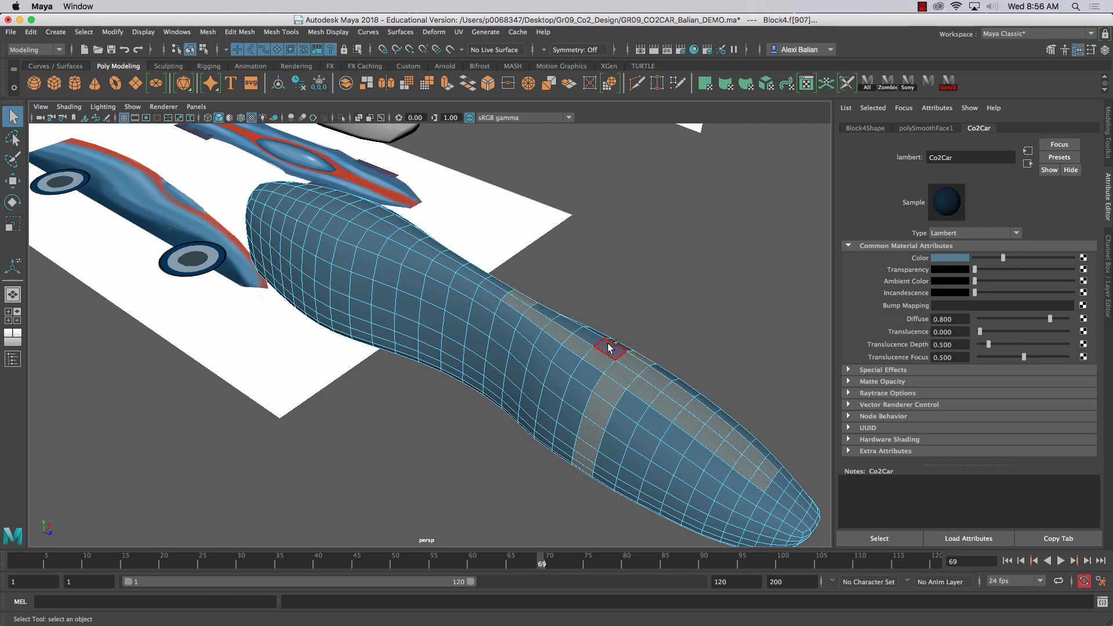
pyautogui.keyDown('alt'); pyautogui.moveTo(572, 343); pyautogui.dragTo(510, 340); pyautogui.keyUp('alt')
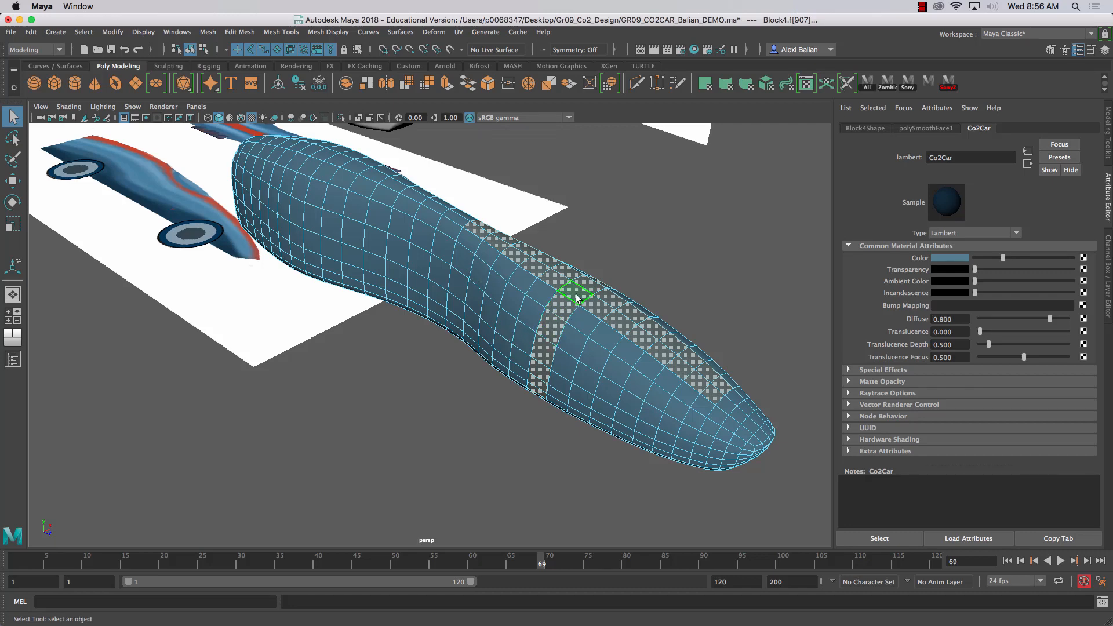
# - Assign a new Lambert material to the selected stripe faces and name it orange
pyautogui.moveTo(576, 298); pyautogui.dragTo(586, 577, button='right')
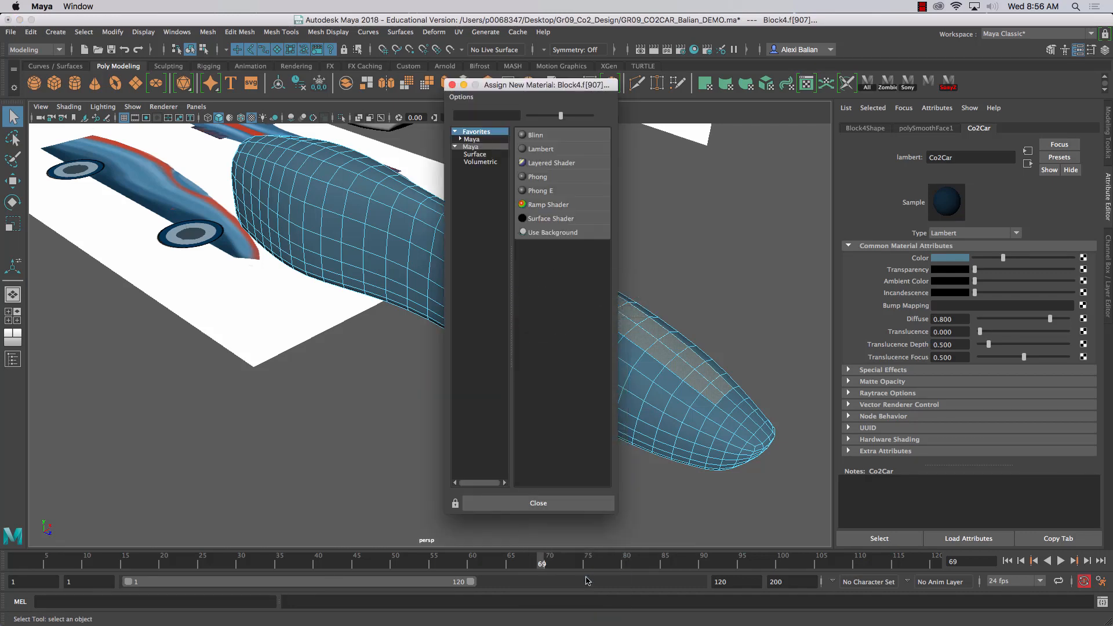
pyautogui.click(548, 149)
pyautogui.doubleClick(986, 157)
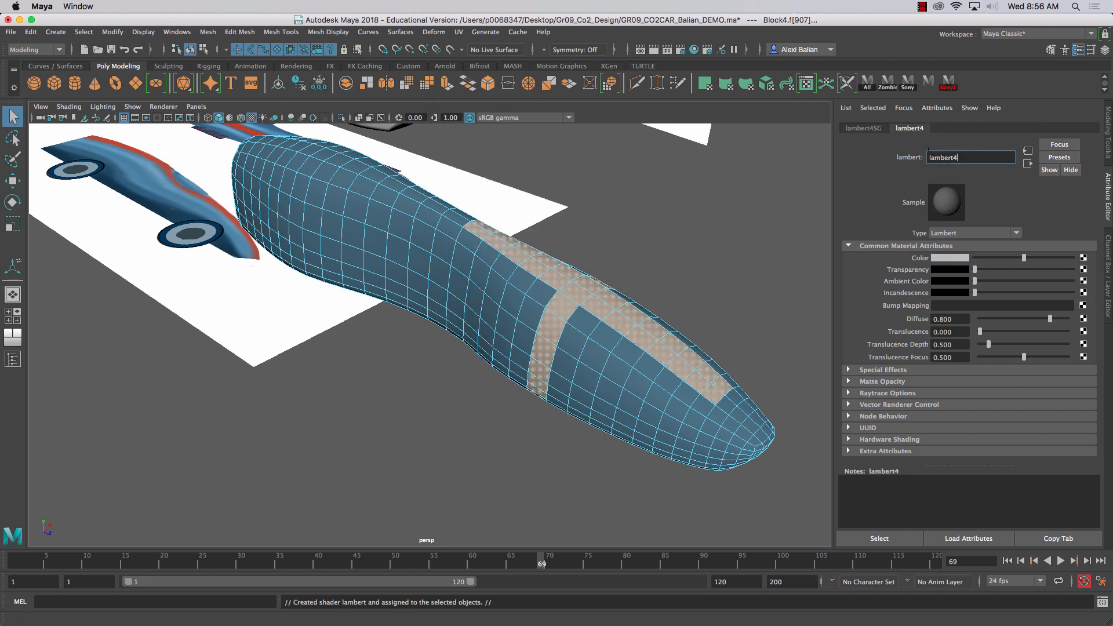
pyautogui.write('orange')
pyautogui.press('Return')
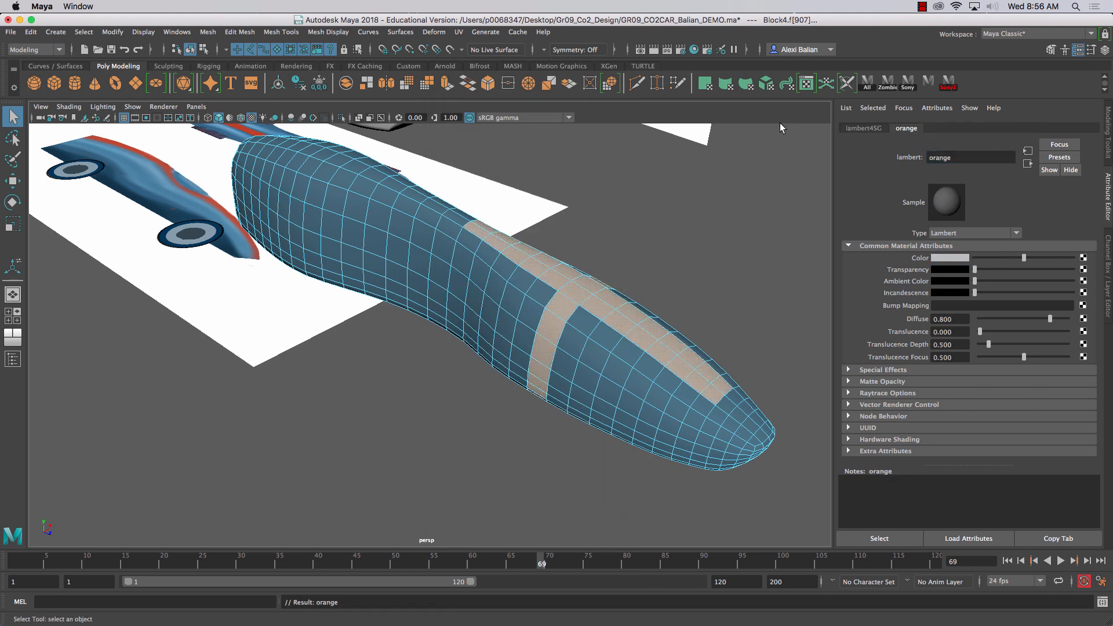
# - Set the orange material's color to a brownish orange with HSV 23.493, 0.882, 0.411, and clear the face selection
pyautogui.click(965, 258)
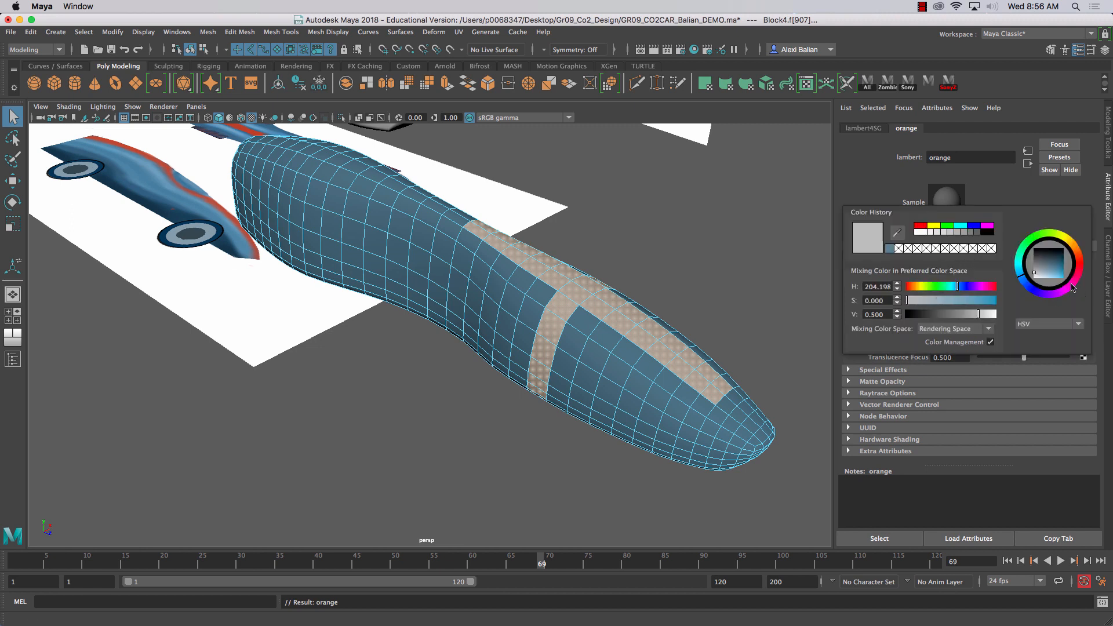
pyautogui.moveTo(1056, 274); pyautogui.dragTo(1060, 273)
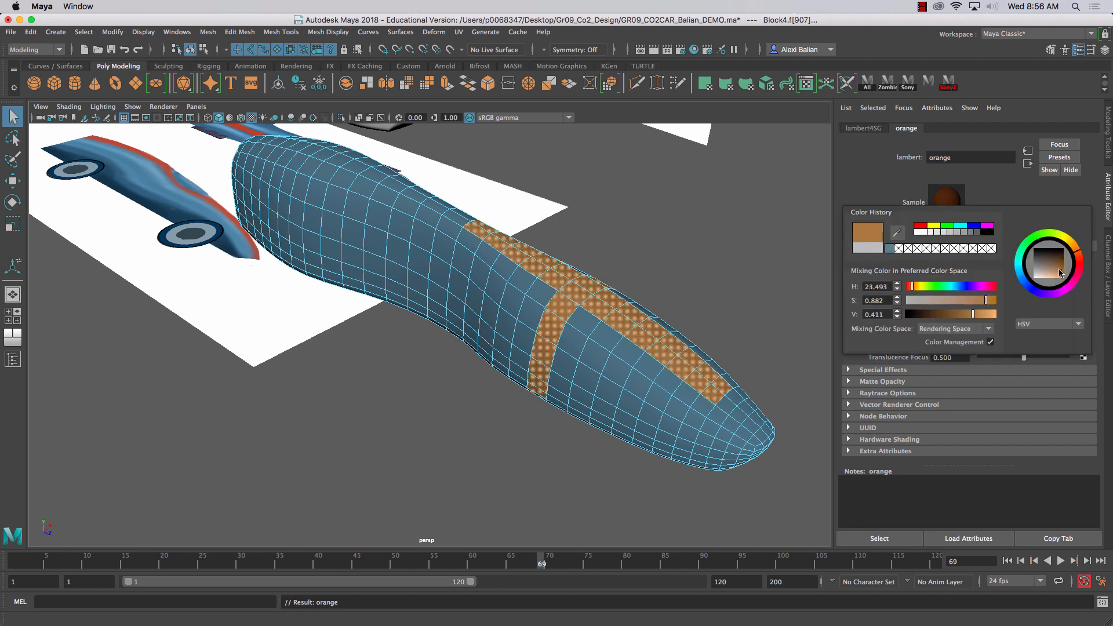
pyautogui.click(649, 225)
# - Select a lengthwise row of four adjacent faces on the body's side near the tail
pyautogui.scroll(-8, 645, 227)
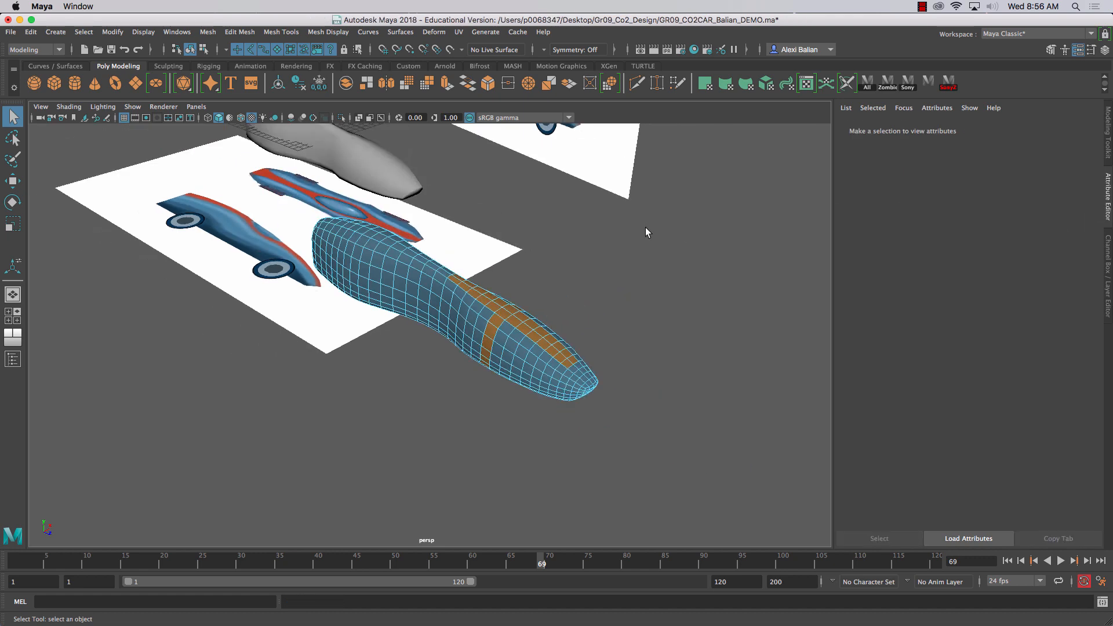
pyautogui.keyDown('alt'); pyautogui.moveTo(558, 265); pyautogui.dragTo(583, 270); pyautogui.keyUp('alt')
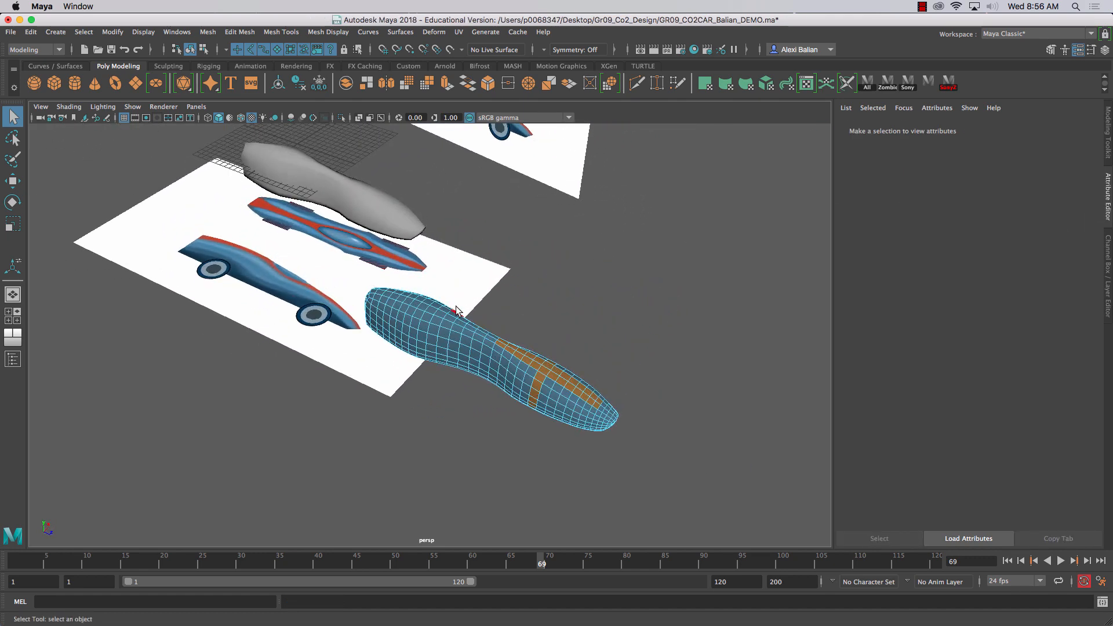
pyautogui.scroll(6, 456, 306)
pyautogui.keyDown('alt'); pyautogui.moveTo(438, 312); pyautogui.dragTo(425, 303); pyautogui.keyUp('alt')
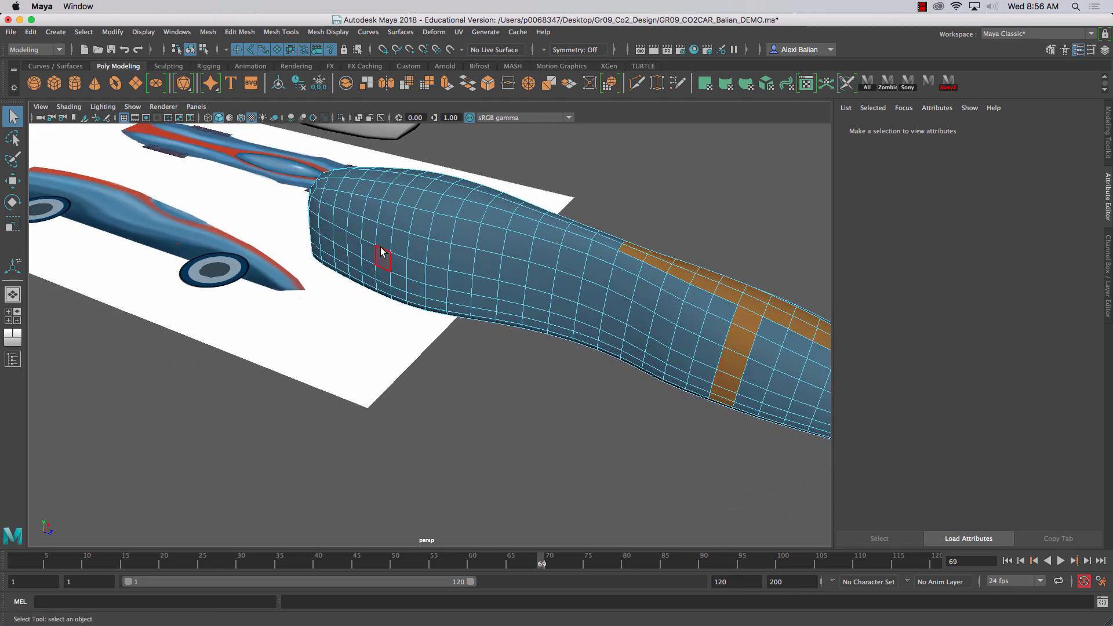
pyautogui.click(355, 225)
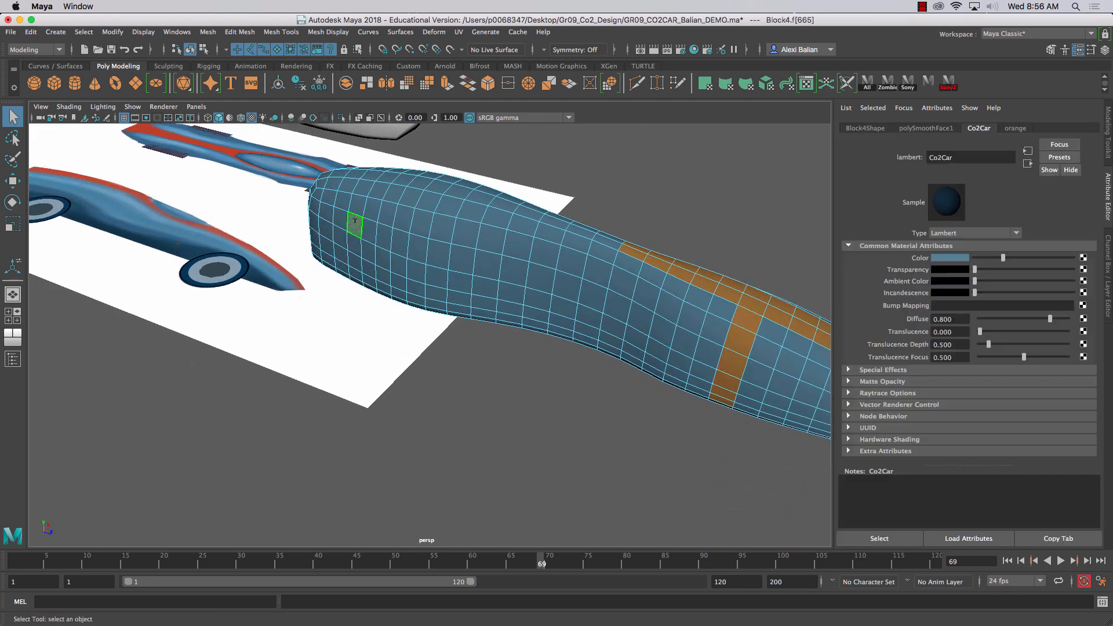
pyautogui.keyDown('shift'); pyautogui.click(370, 232); pyautogui.keyUp('shift')
pyautogui.keyDown('shift'); pyautogui.click(384, 237); pyautogui.keyUp('shift')
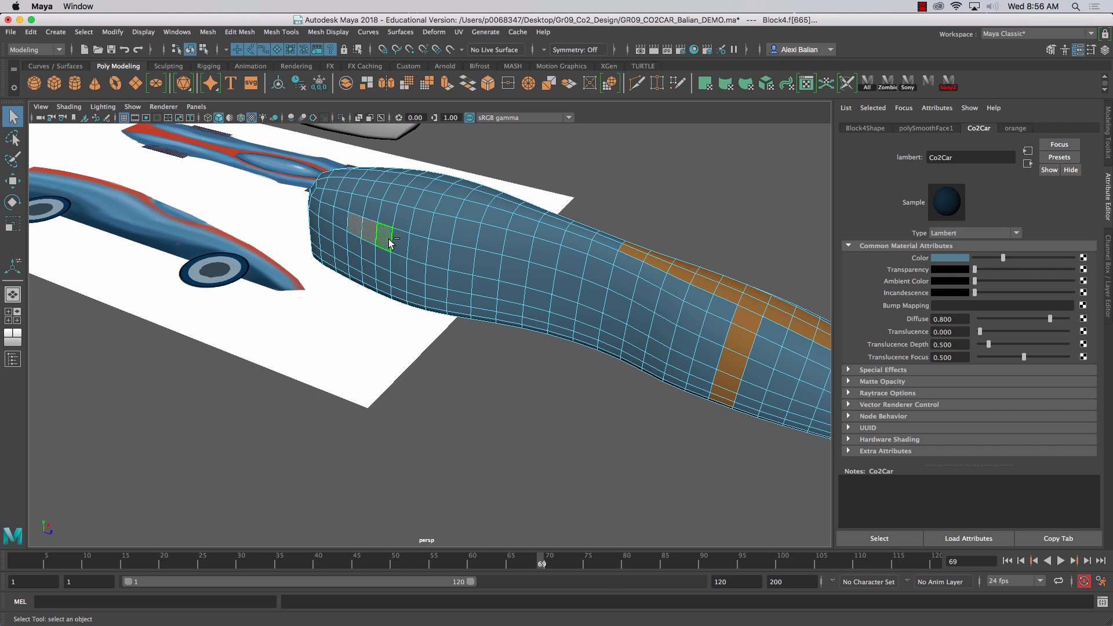
pyautogui.keyDown('shift'); pyautogui.click(395, 241); pyautogui.keyUp('shift')
# - Extrude the four tail-side faces outward about 2.02 units and scale their outer end vertically to about 0.27
pyautogui.click(446, 85)
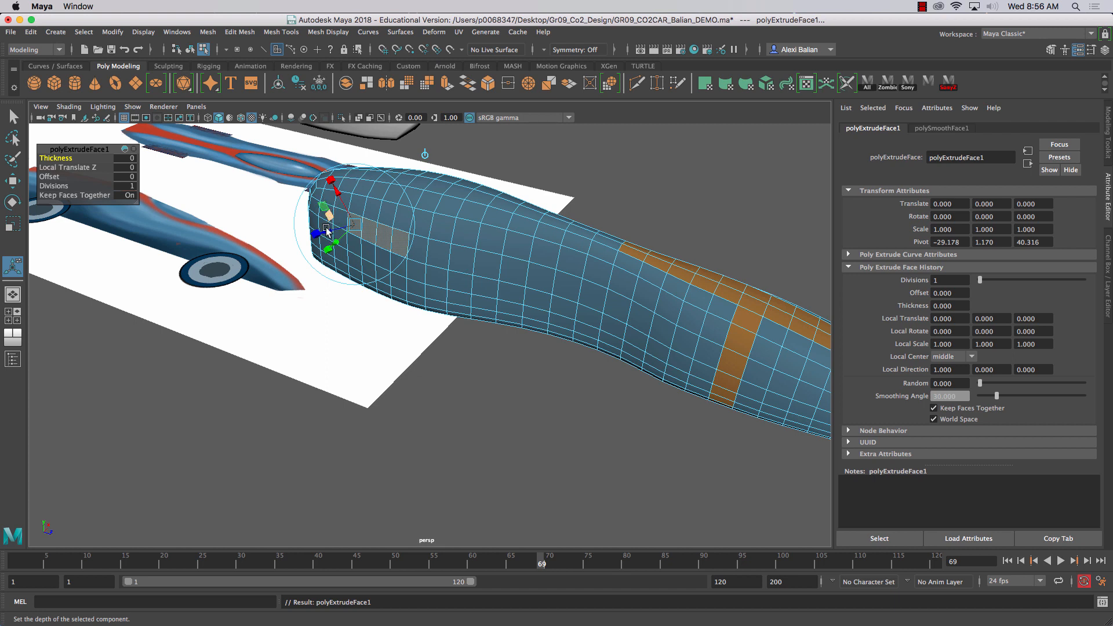
pyautogui.moveTo(318, 234); pyautogui.dragTo(299, 248)
pyautogui.press('r')
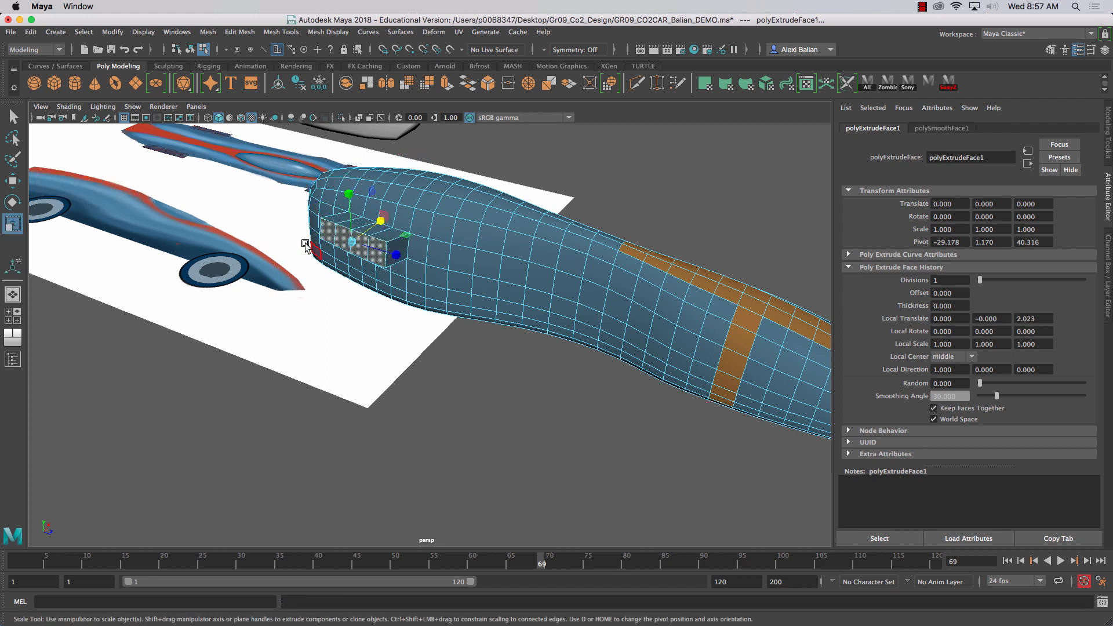
pyautogui.moveTo(348, 194); pyautogui.dragTo(343, 234)
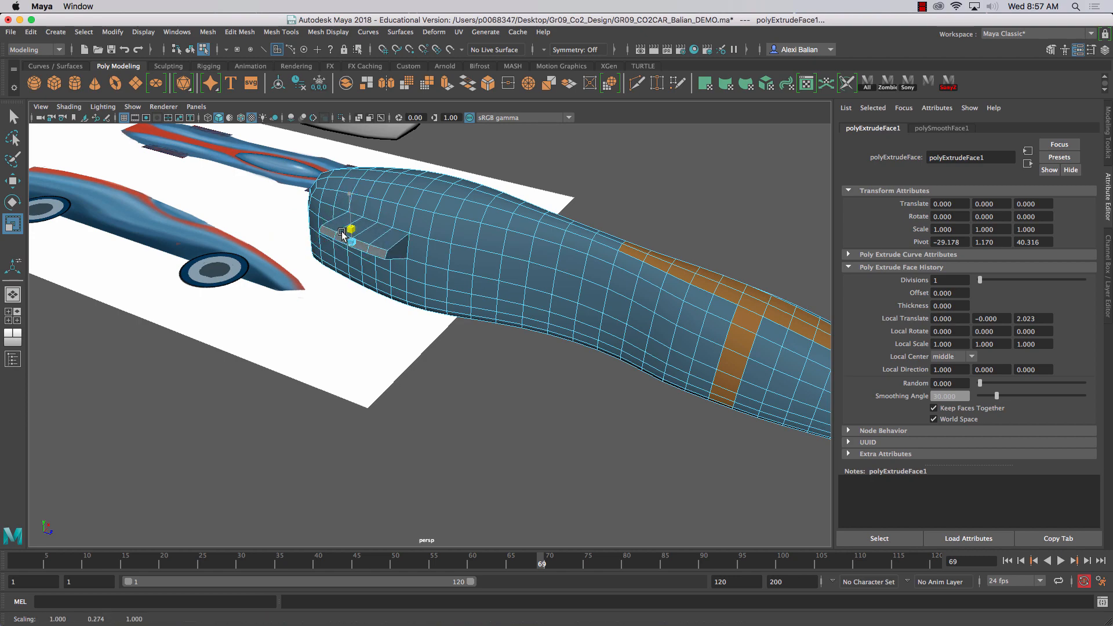
# - Select a lengthwise row of adjacent faces on the body's side, midway between the tail fin and the orange band
pyautogui.moveTo(440, 383)
pyautogui.keyDown('alt'); pyautogui.mouseDown()
pyautogui.moveTo(378, 385)
pyautogui.moveTo(496, 380)
pyautogui.moveTo(435, 382)
pyautogui.mouseUp(); pyautogui.keyUp('alt')
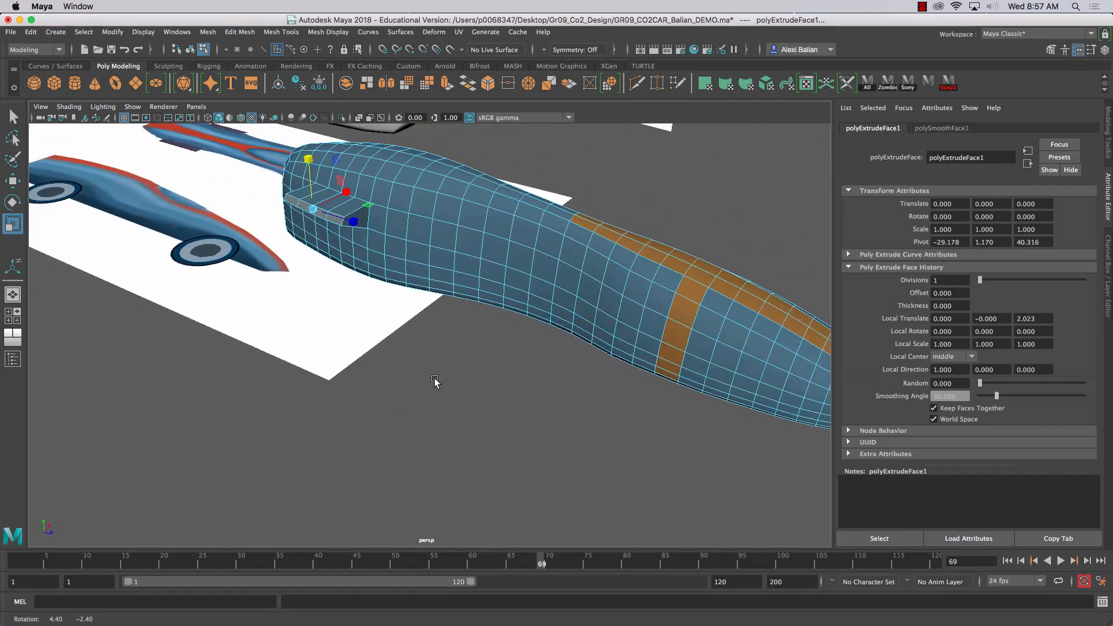
pyautogui.click(475, 246)
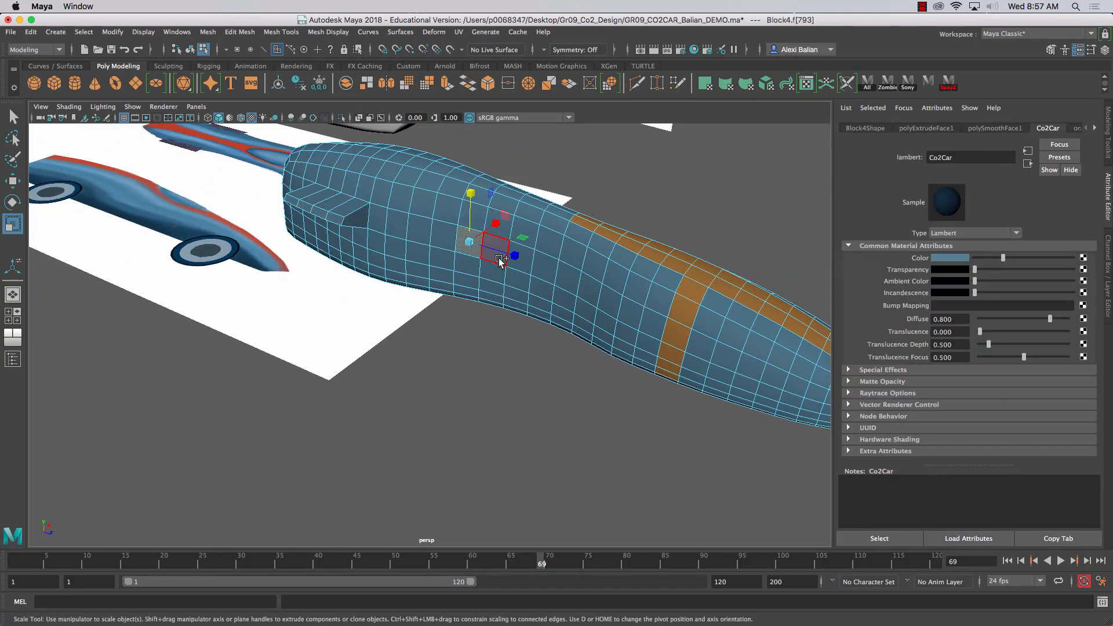
pyautogui.keyDown('shift'); pyautogui.click(498, 258); pyautogui.keyUp('shift')
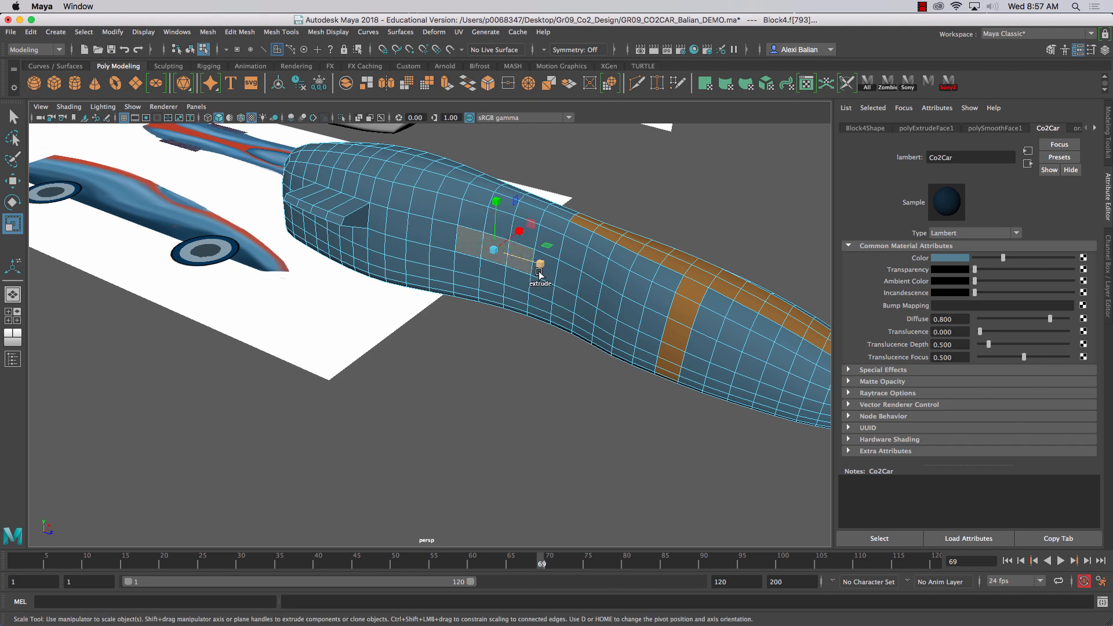
pyautogui.keyDown('shift'); pyautogui.click(548, 274); pyautogui.keyUp('shift')
pyautogui.keyDown('shift'); pyautogui.click(568, 283); pyautogui.keyUp('shift')
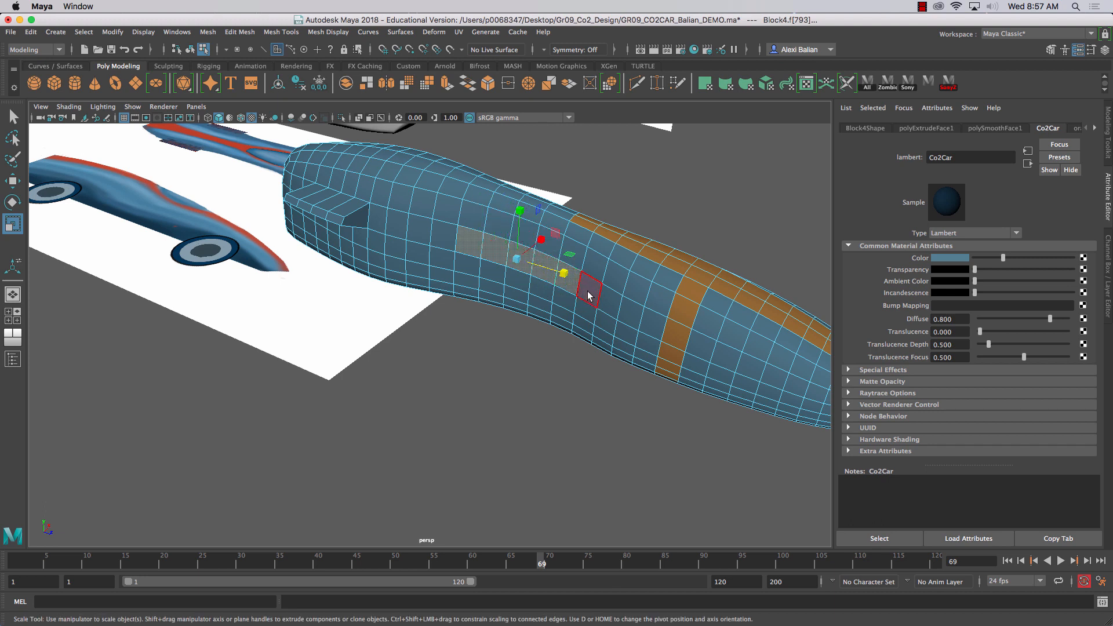
pyautogui.keyDown('shift'); pyautogui.click(588, 296); pyautogui.keyUp('shift')
# - Extrude the selected mid-body side faces inward by 0.335 units to form a recess, and clear the selection
pyautogui.click(445, 85)
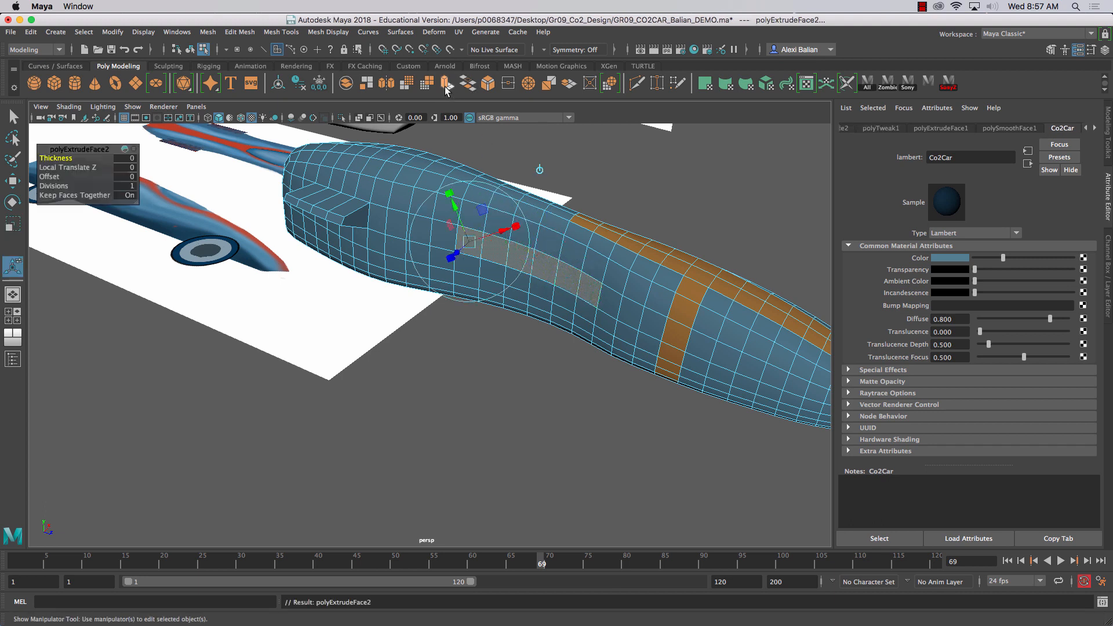
pyautogui.keyDown('alt'); pyautogui.moveTo(494, 374); pyautogui.dragTo(455, 380); pyautogui.keyUp('alt')
pyautogui.moveTo(323, 326); pyautogui.dragTo(327, 323)
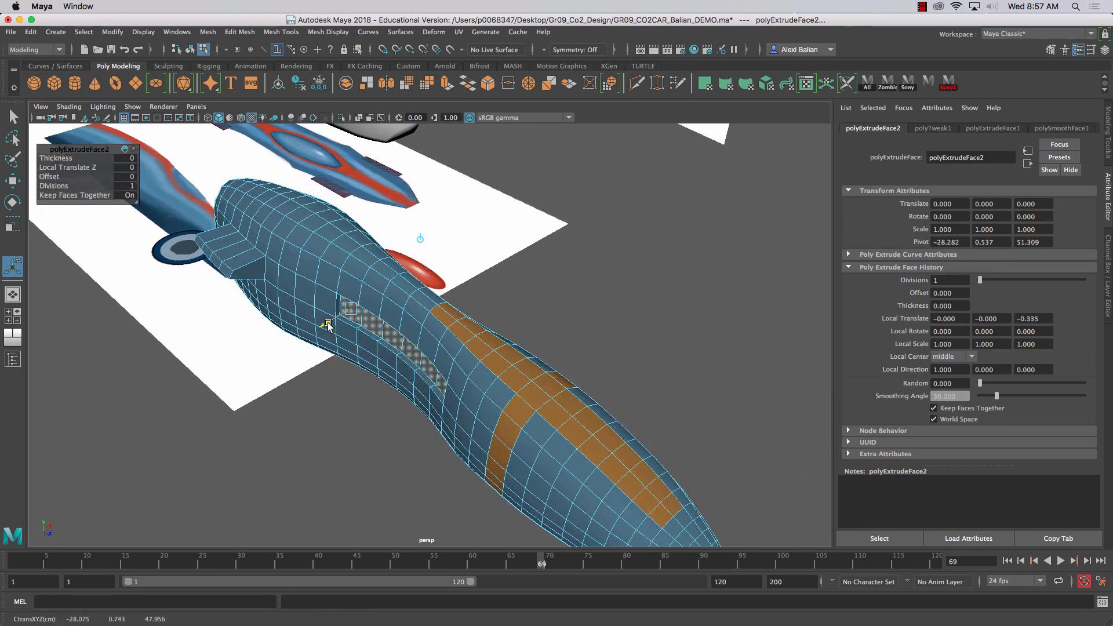
pyautogui.keyDown('alt'); pyautogui.moveTo(306, 372); pyautogui.dragTo(331, 360); pyautogui.keyUp('alt')
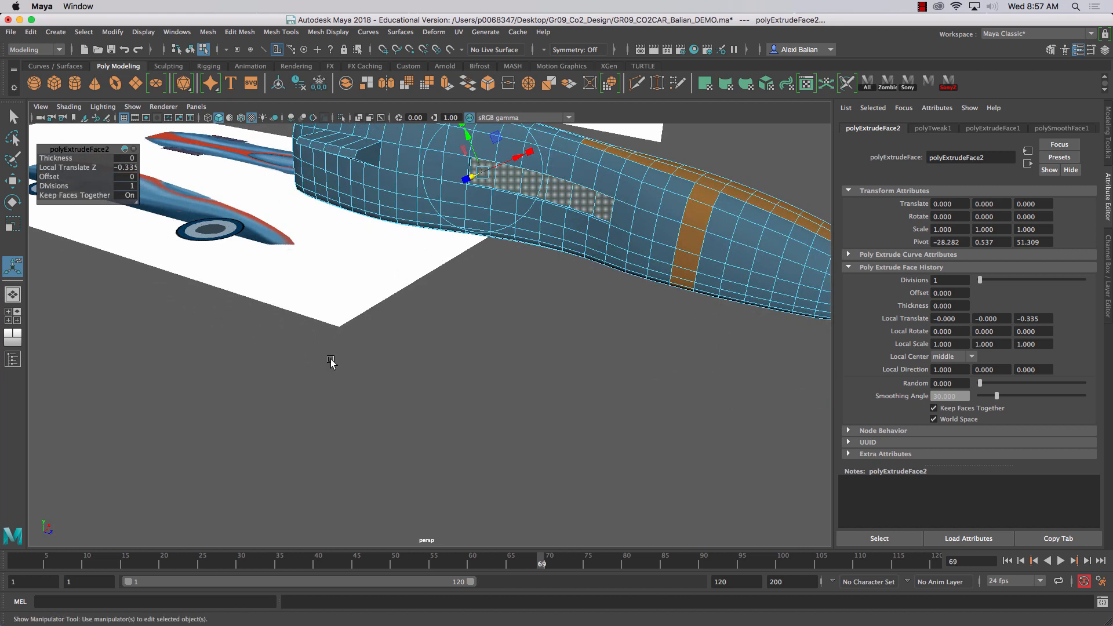
pyautogui.click(547, 348)
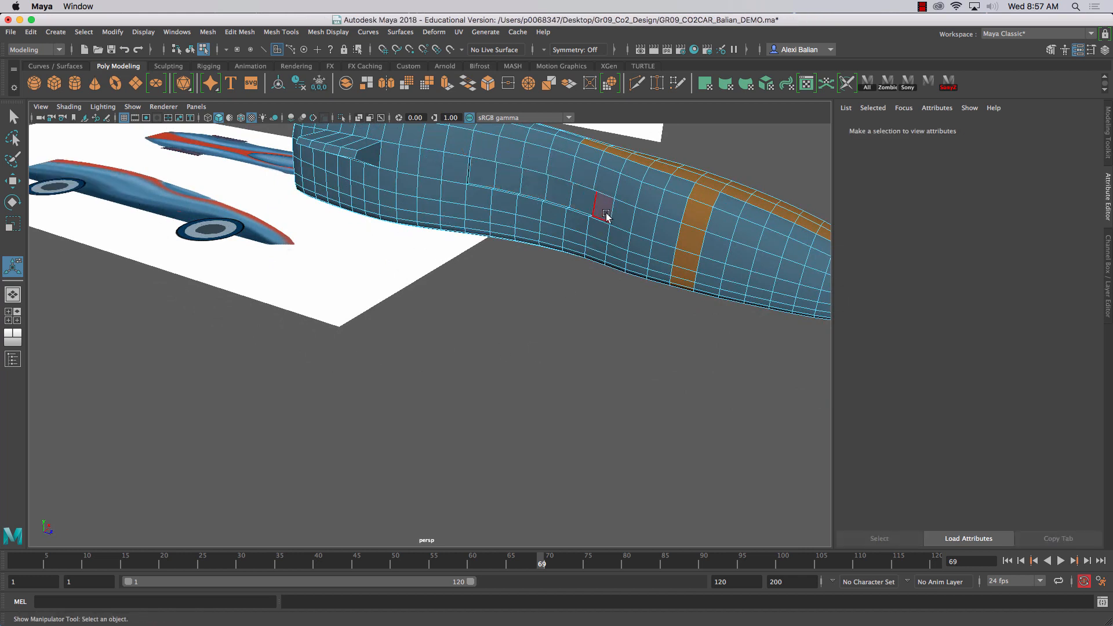
# - Select the faces inside the side recess and assign the existing Co2Car material to them
pyautogui.moveTo(474, 176); pyautogui.dragTo(598, 210)
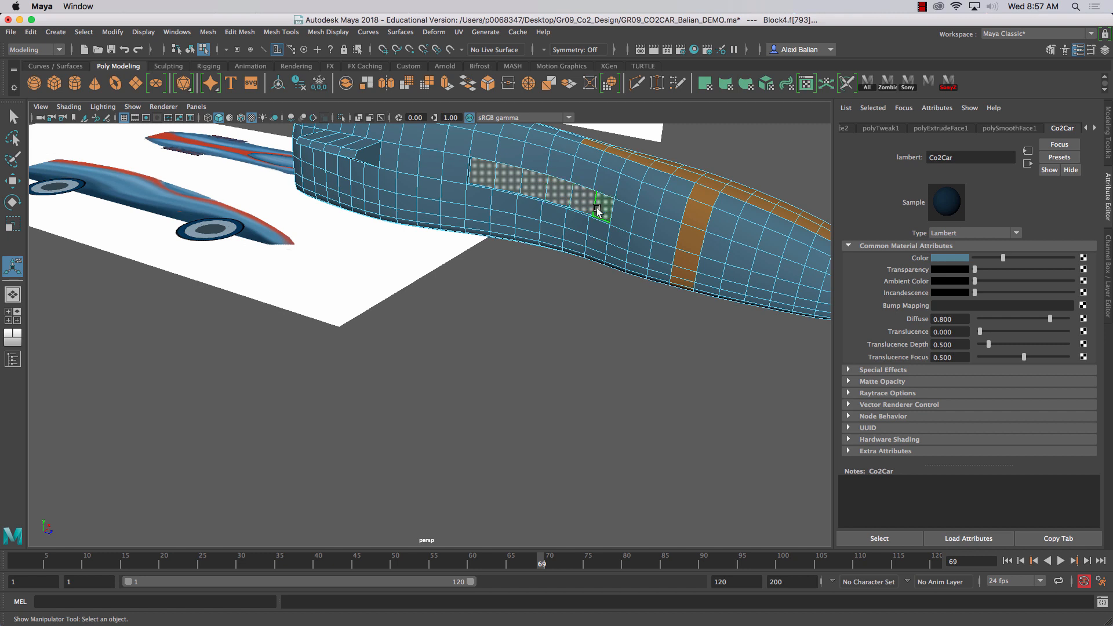
pyautogui.moveTo(597, 210); pyautogui.dragTo(599, 515, button='right')
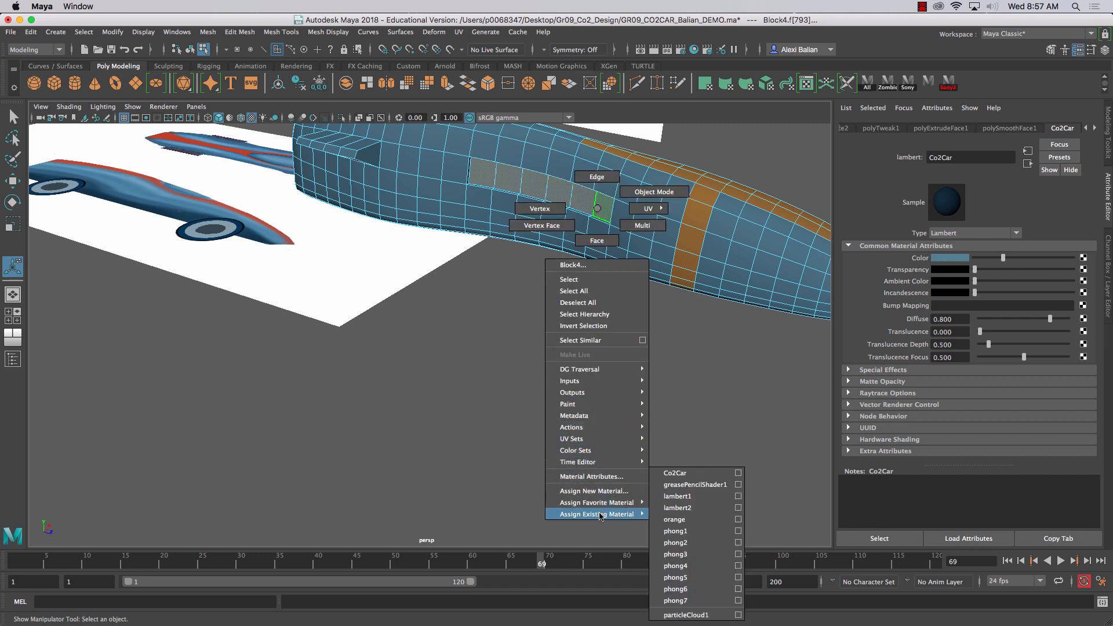
pyautogui.moveTo(600, 515); pyautogui.dragTo(694, 476, button='right')
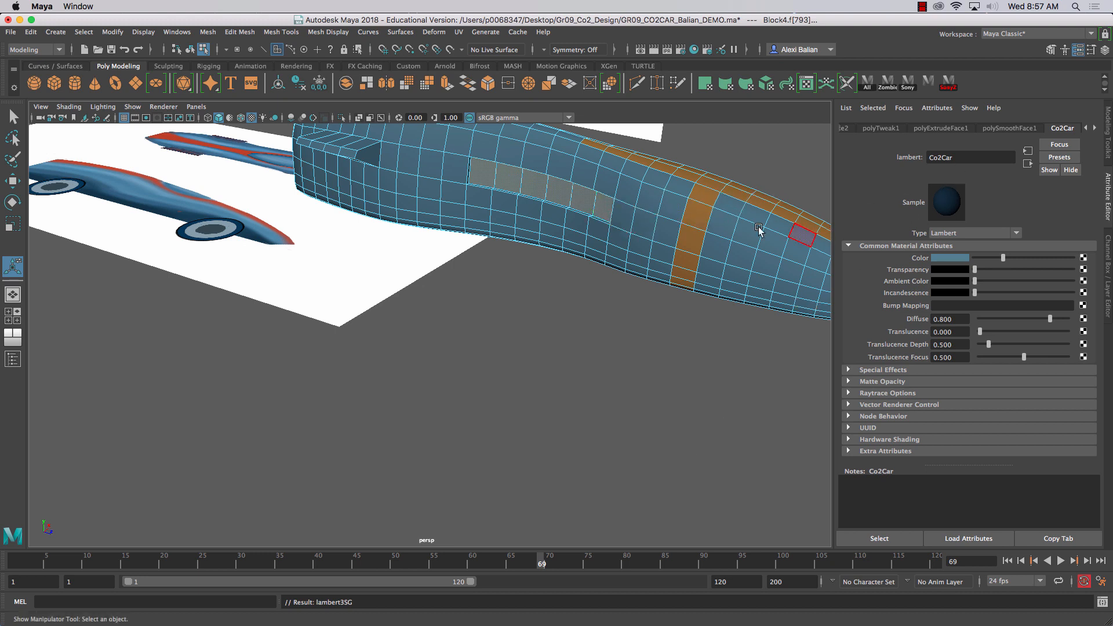
pyautogui.click(694, 215)
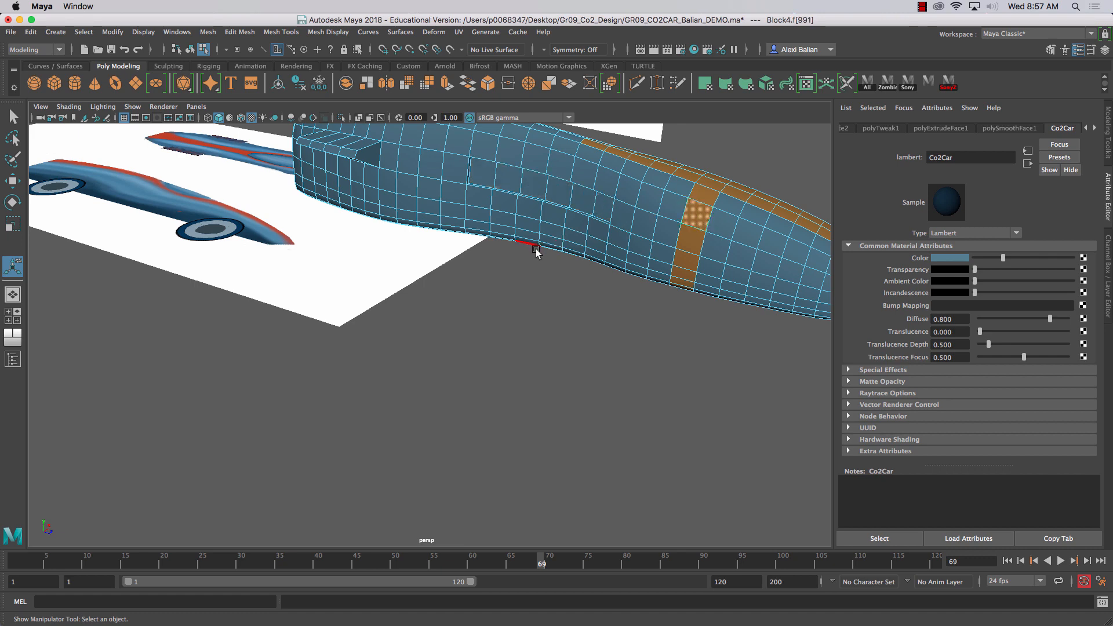
# - Leave face selection and select the whole striped car body, Block4, as an object
pyautogui.moveTo(604, 174); pyautogui.dragTo(703, 225, button='right')
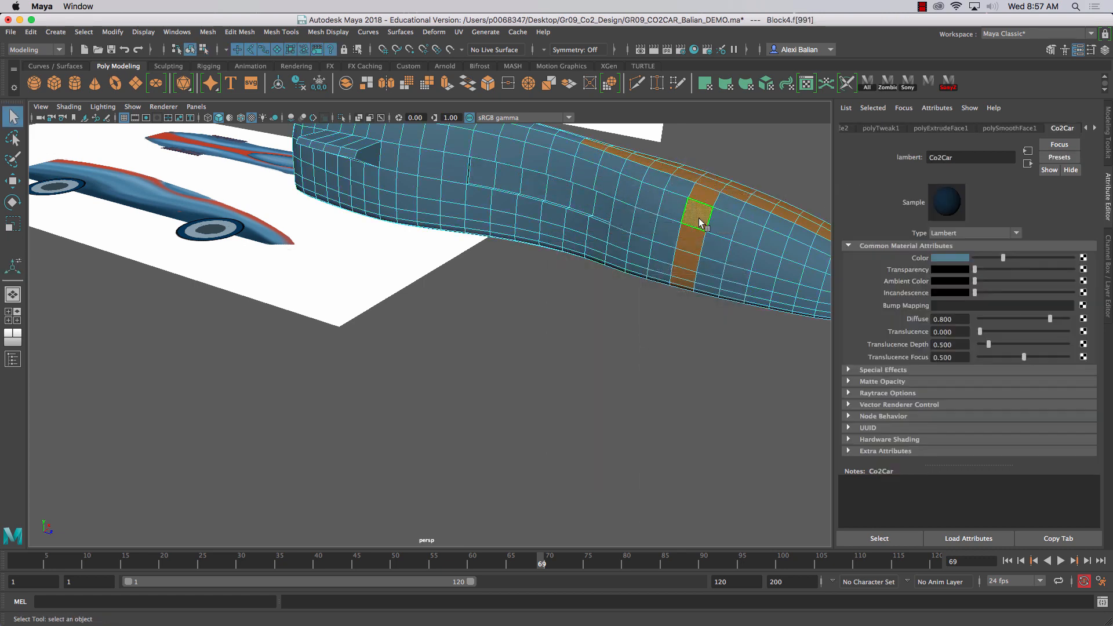
pyautogui.click(649, 199)
pyautogui.scroll(-3, 573, 206)
pyautogui.keyDown('alt'); pyautogui.moveTo(552, 217); pyautogui.dragTo(471, 214); pyautogui.keyUp('alt')
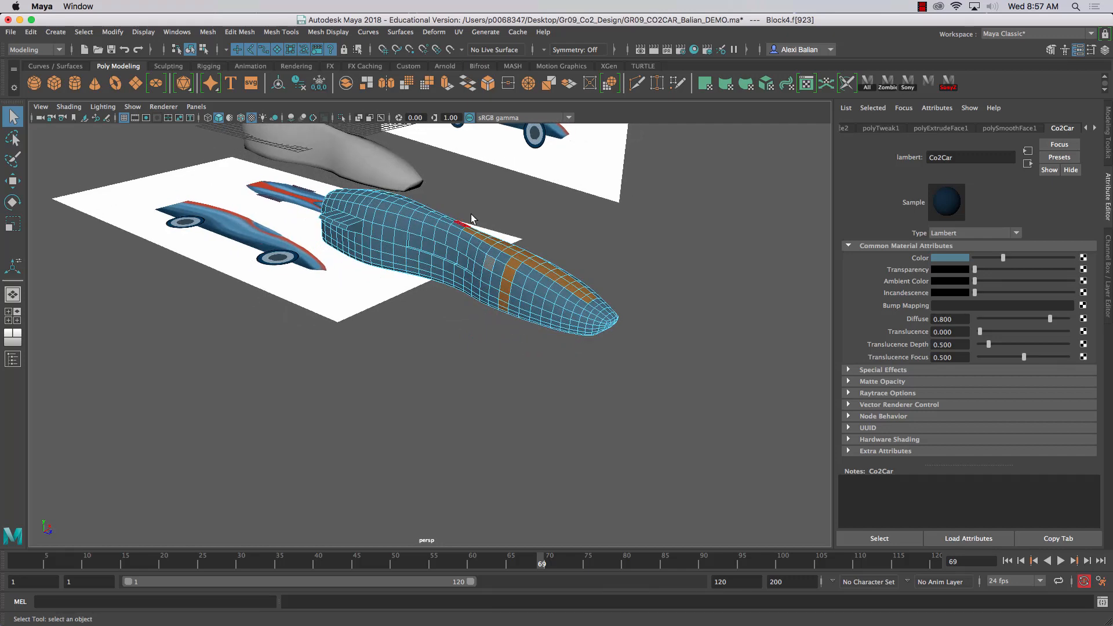
pyautogui.scroll(-5, 471, 216)
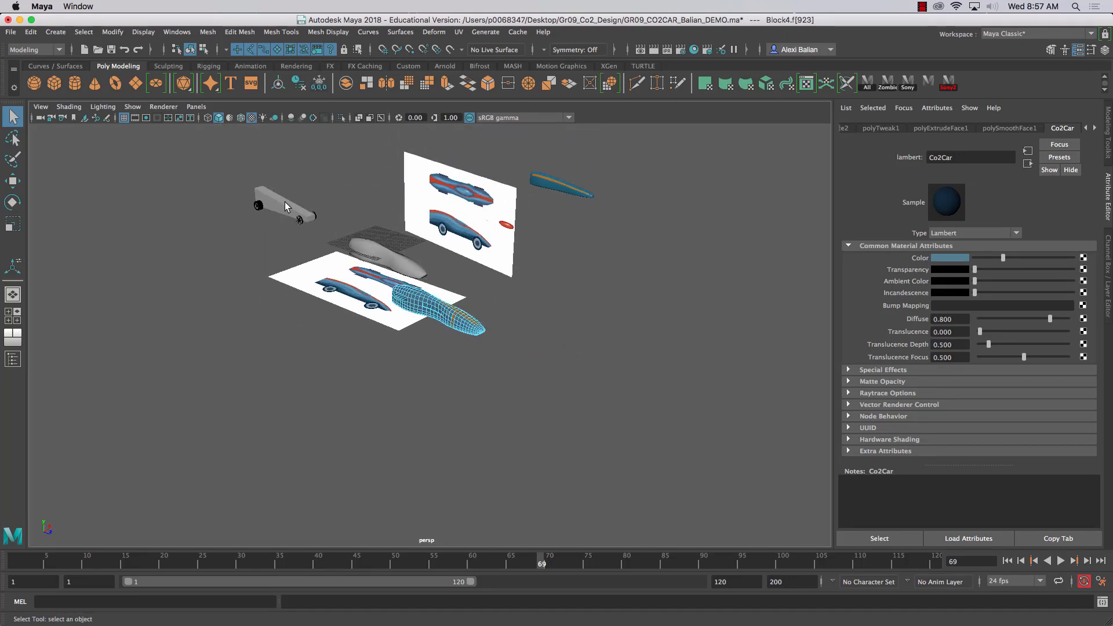
pyautogui.click(284, 202)
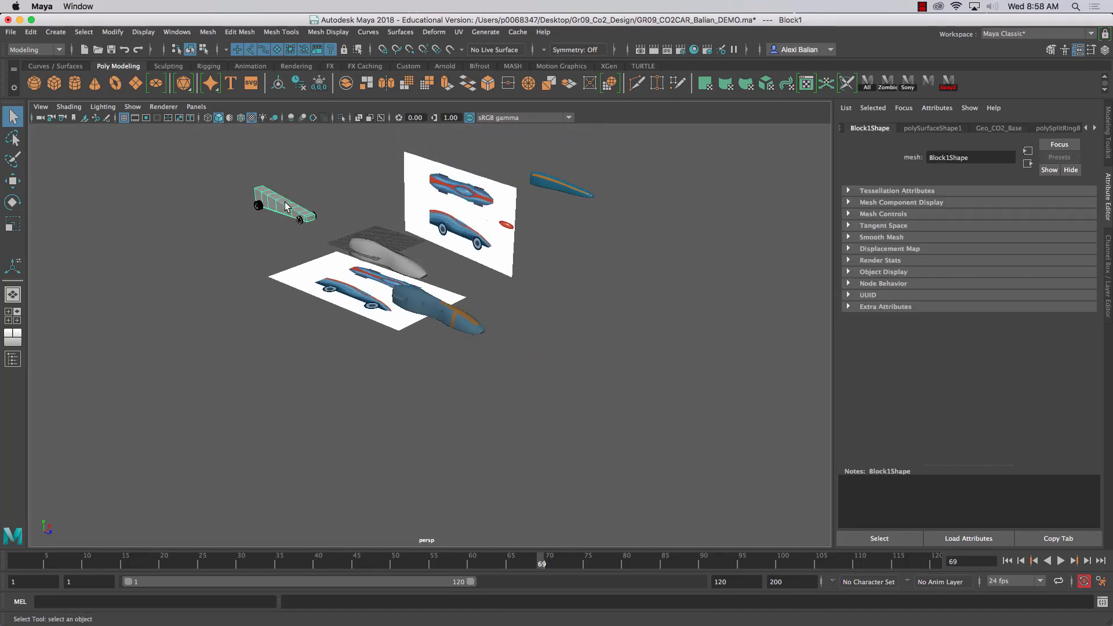
pyautogui.click(440, 312)
pyautogui.scroll(5, 439, 308)
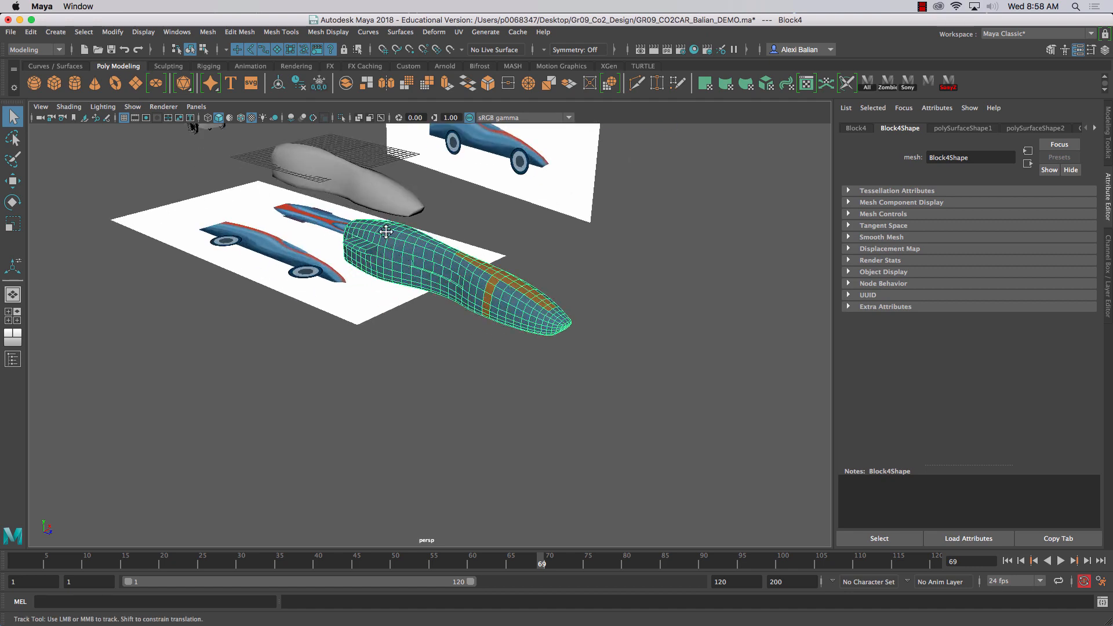
pyautogui.keyDown('alt'); pyautogui.moveTo(385, 231); pyautogui.dragTo(501, 358, button='middle'); pyautogui.keyUp('alt')
pyautogui.moveTo(609, 623)
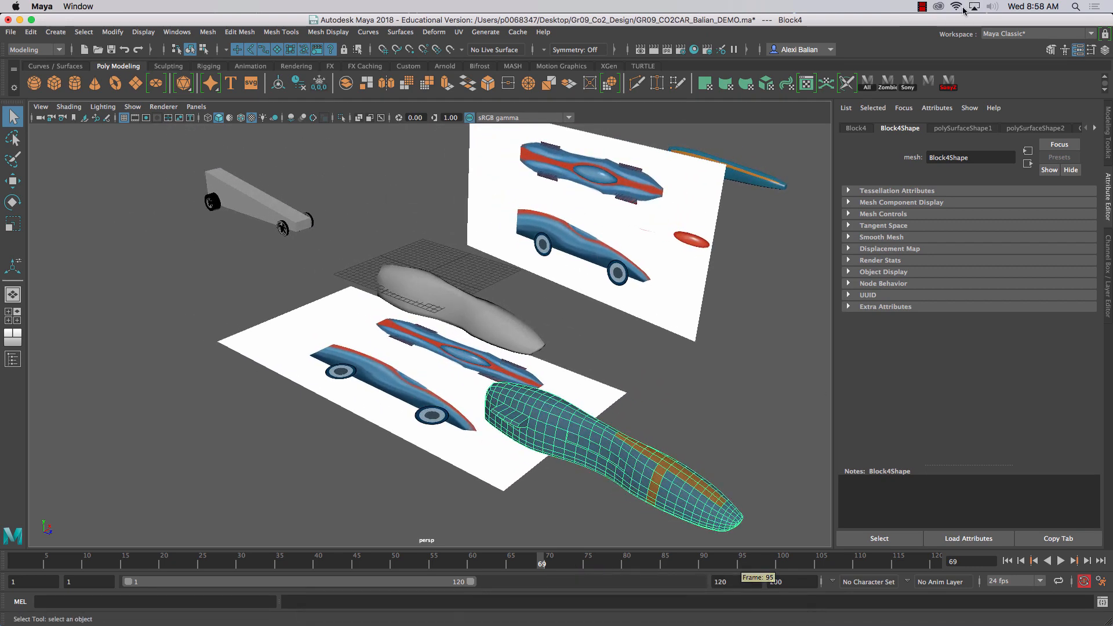
pyautogui.click(921, 7)
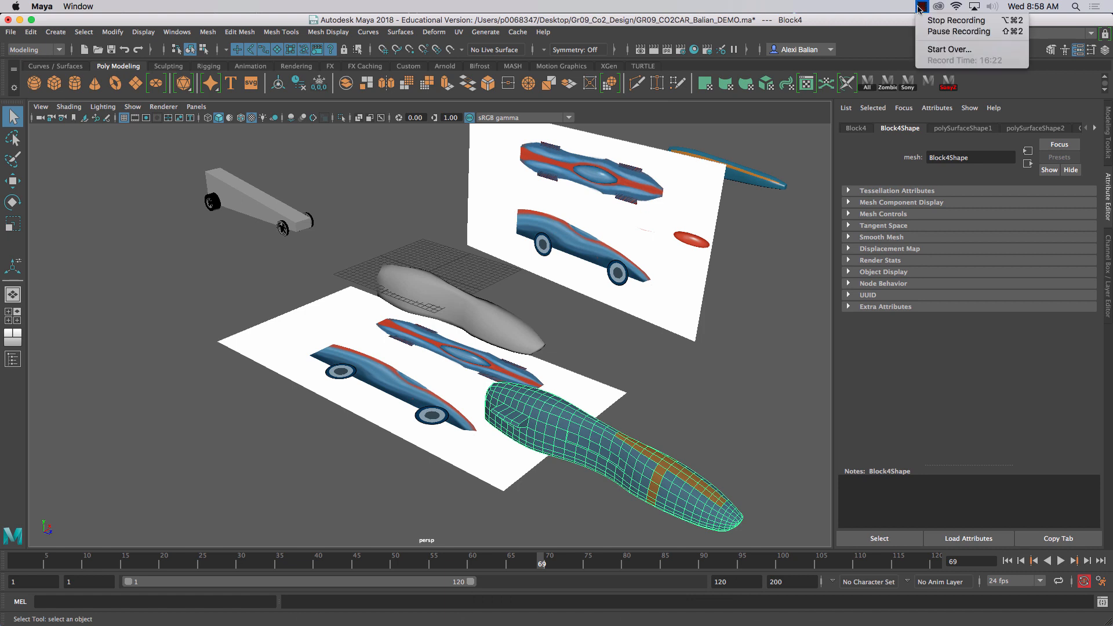